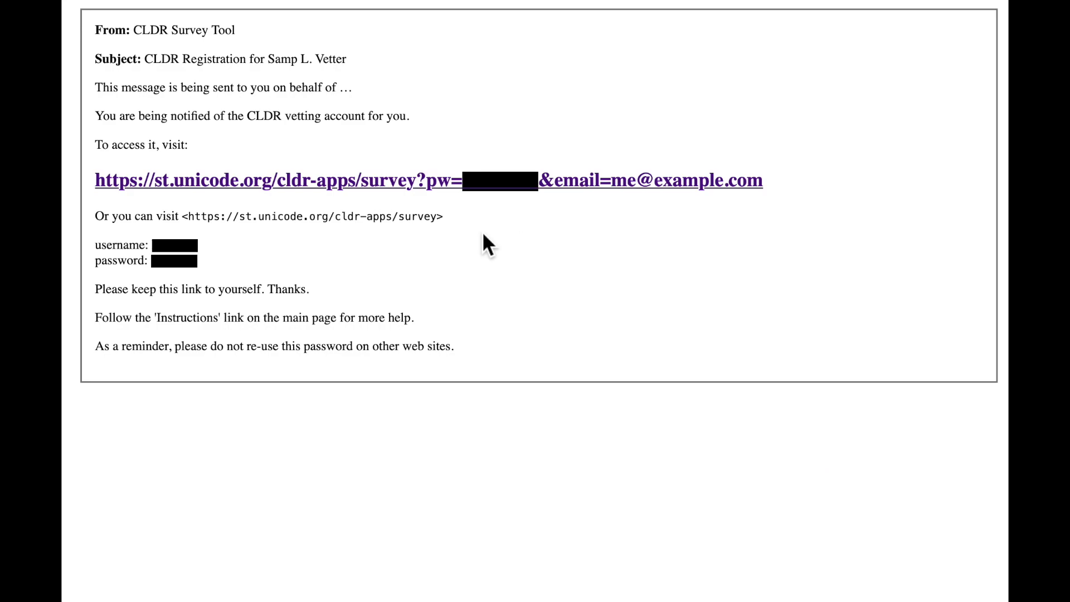
# - Follow the registration email's link into the signed-in Survey Tool 46 Data Submission page
pyautogui.click(231, 192)
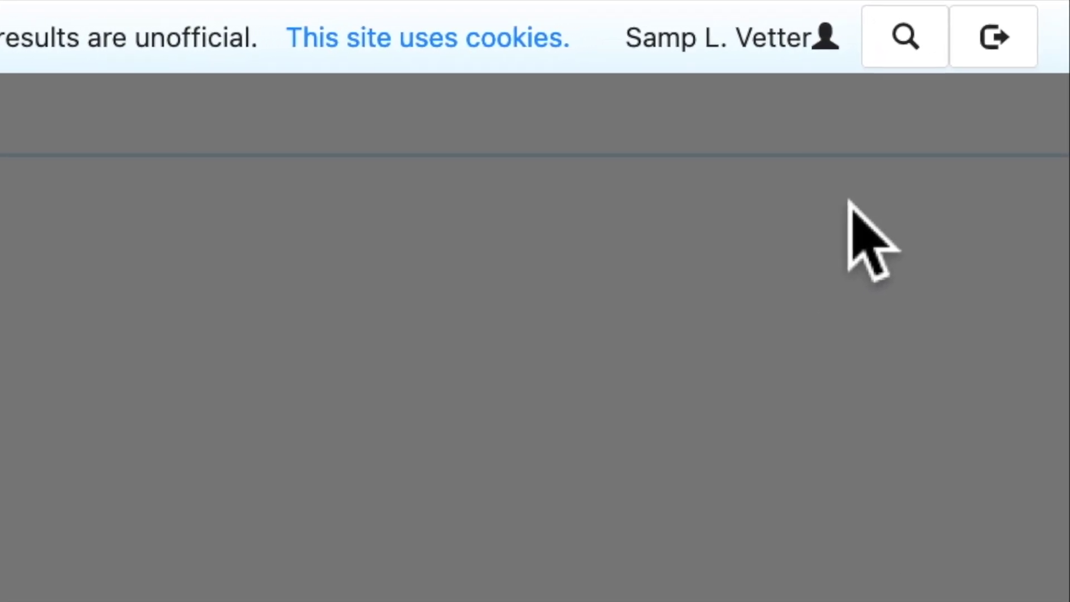
pyautogui.tripleClick(170, 19)
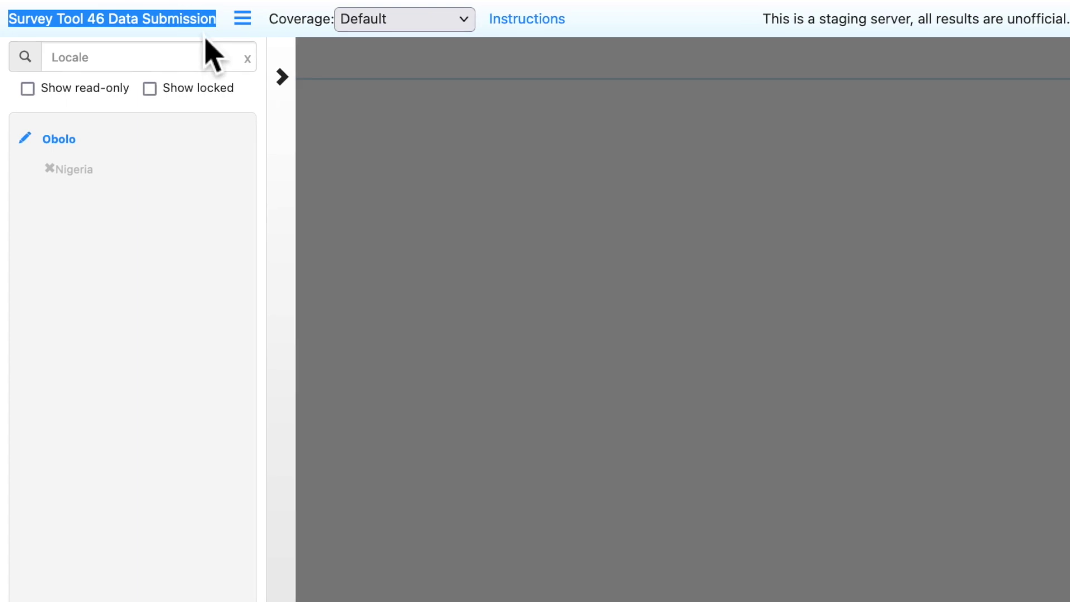
pyautogui.click(181, 27)
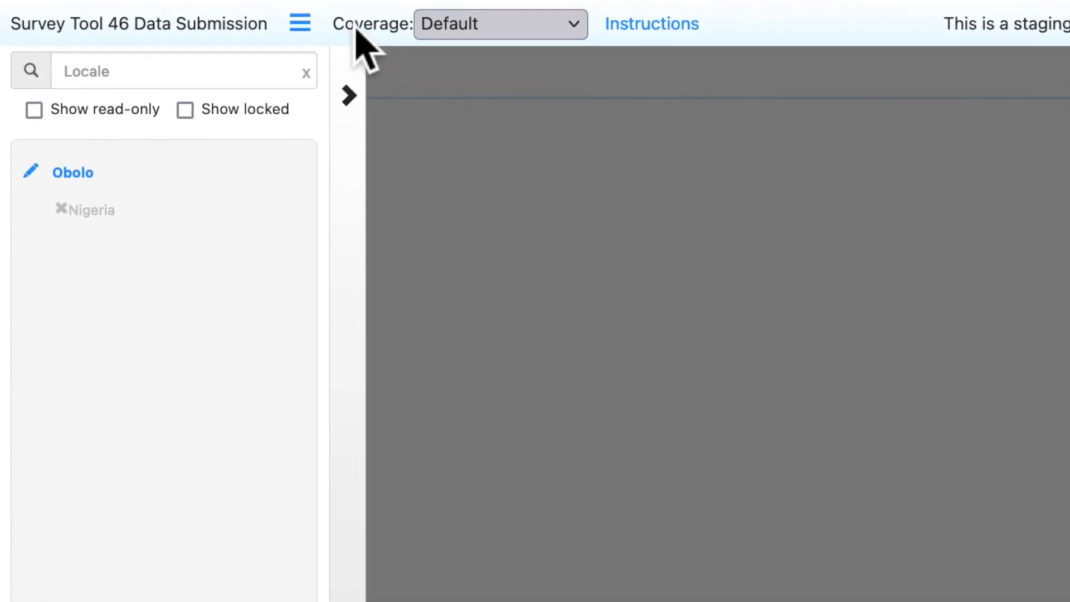
pyautogui.click(546, 32)
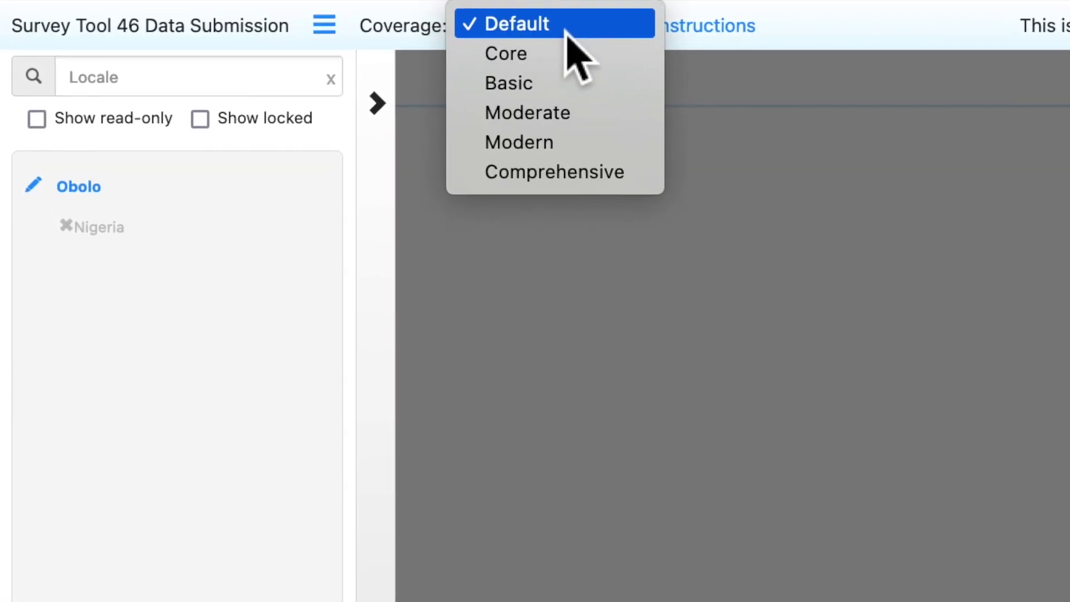
pyautogui.click(614, 282)
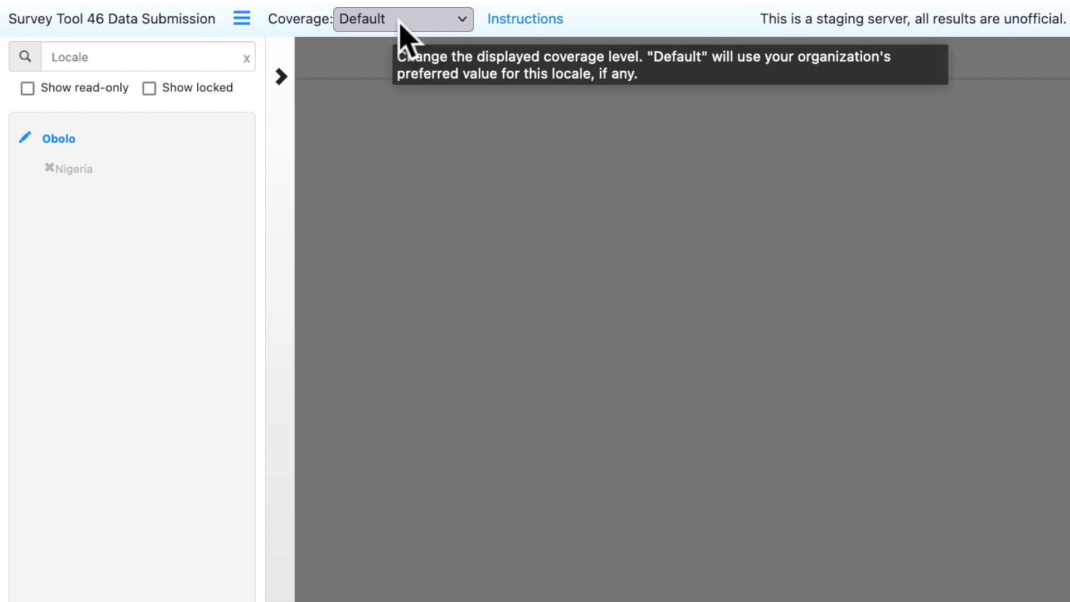
pyautogui.click(401, 28)
pyautogui.click(403, 22)
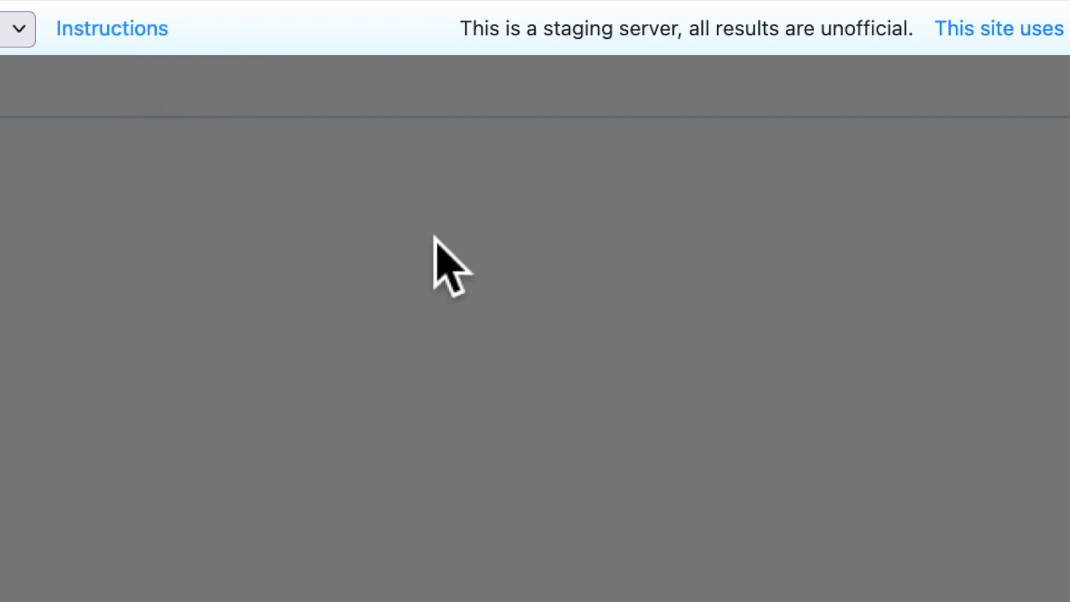
pyautogui.moveTo(471, 44); pyautogui.dragTo(850, 42)
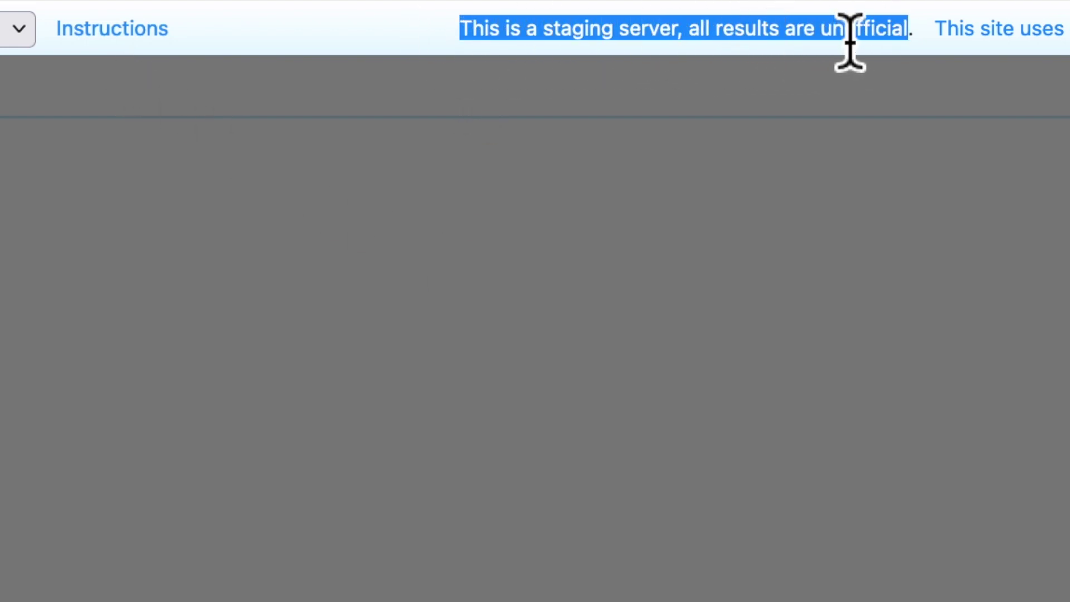
pyautogui.click(848, 100)
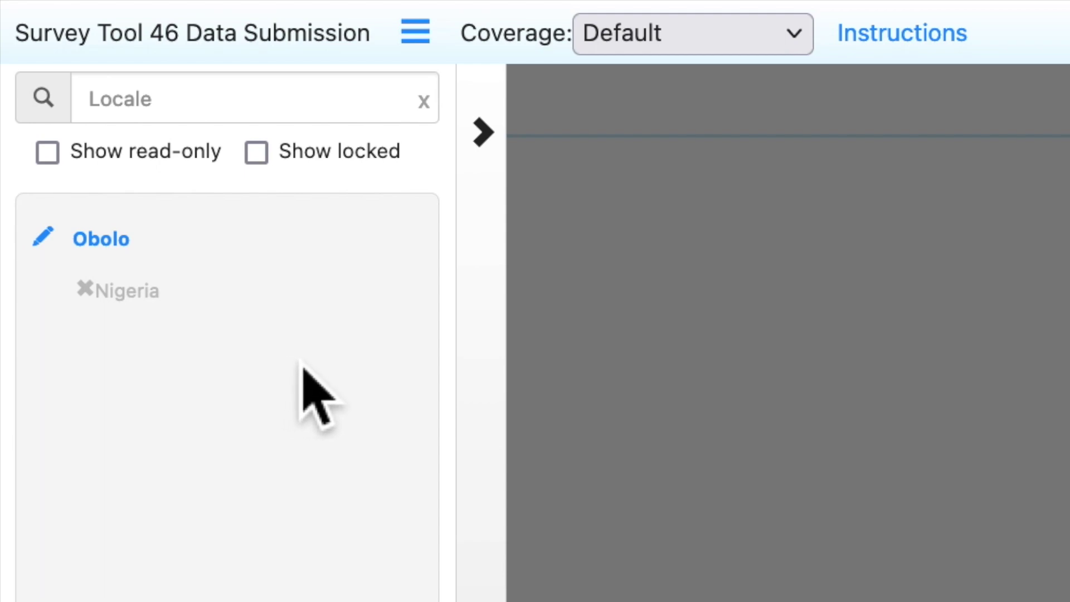
# - Open the Obolo locale from the locale list
pyautogui.click(122, 262)
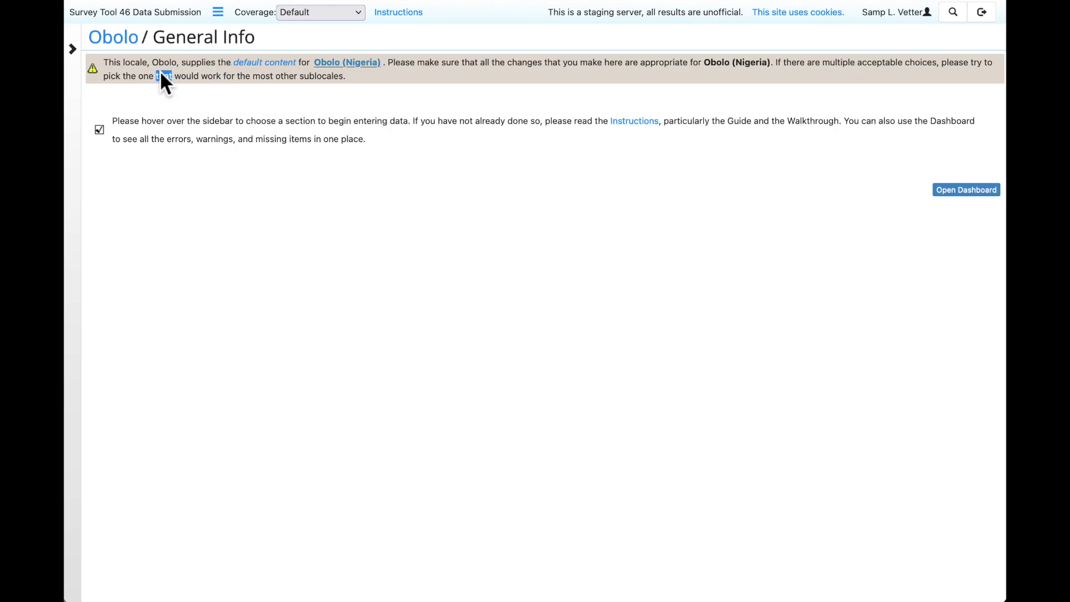
# - Clear the highlight on Obolo and slide open the left navigation sidebar
pyautogui.click(443, 104)
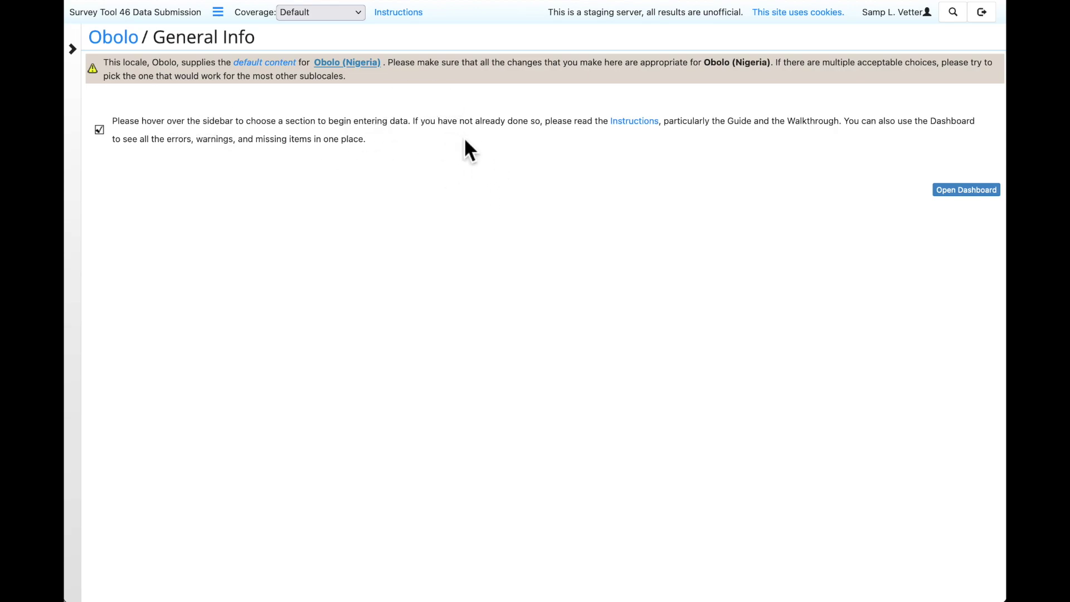
pyautogui.moveTo(89, 220)
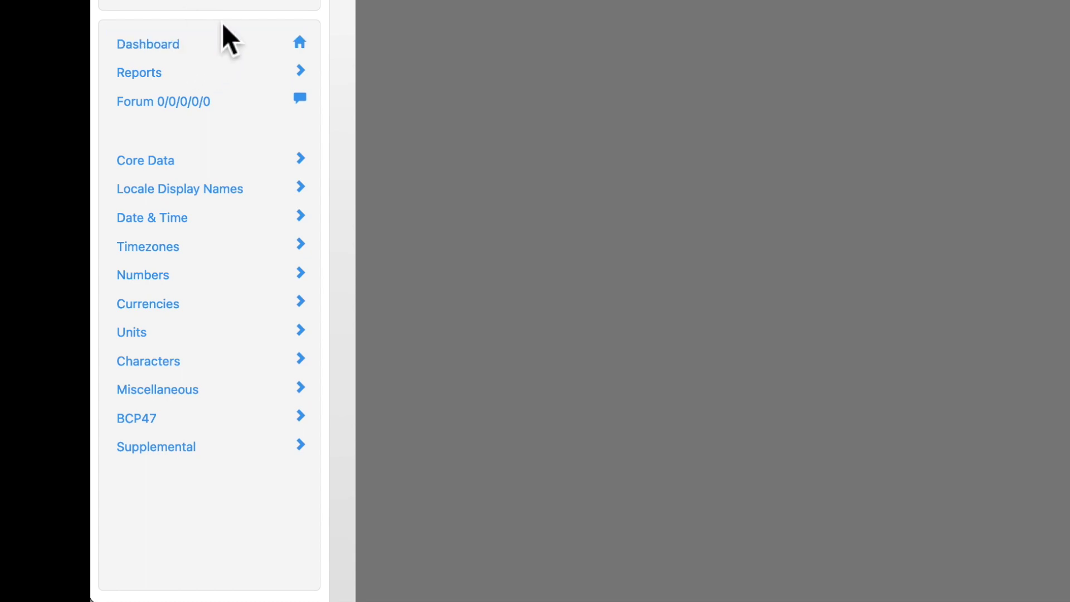
# - Show the report types, then expand the Core Data and Locale Display Names sections
pyautogui.click(217, 83)
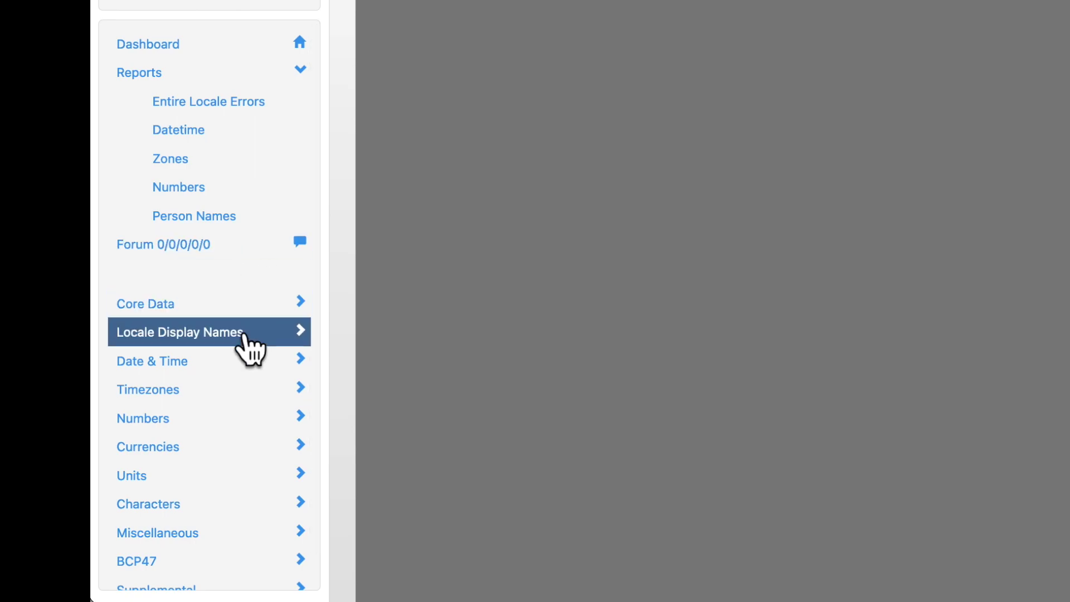
pyautogui.click(199, 74)
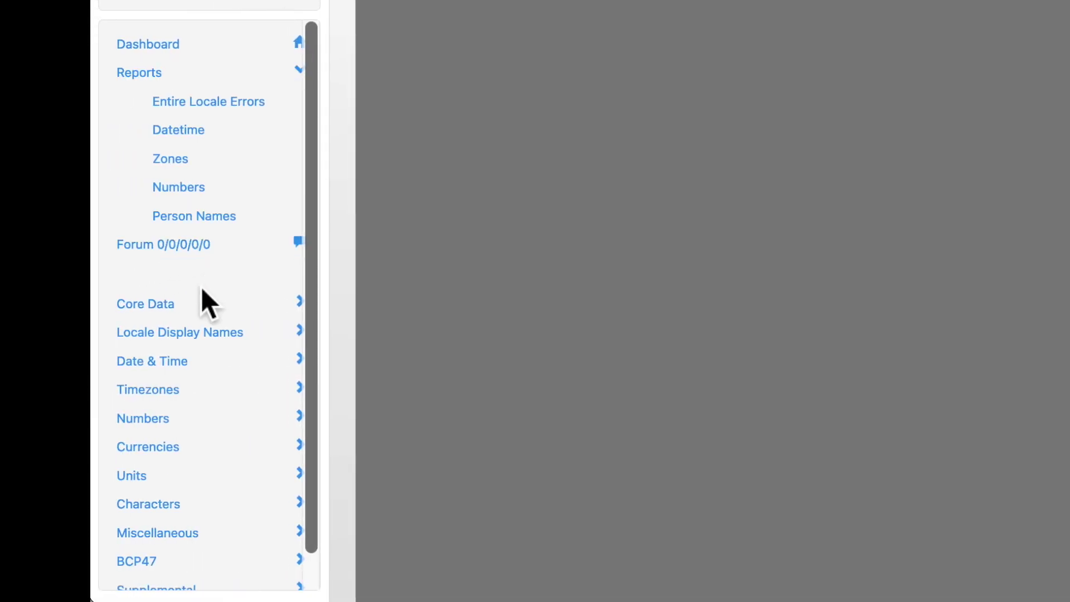
pyautogui.click(202, 310)
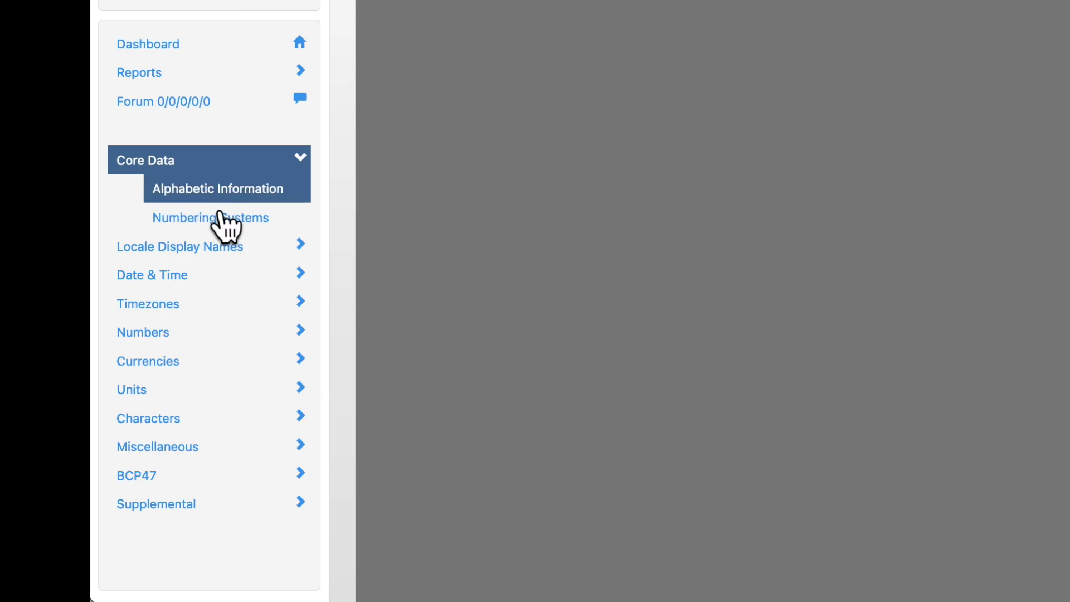
pyautogui.click(187, 254)
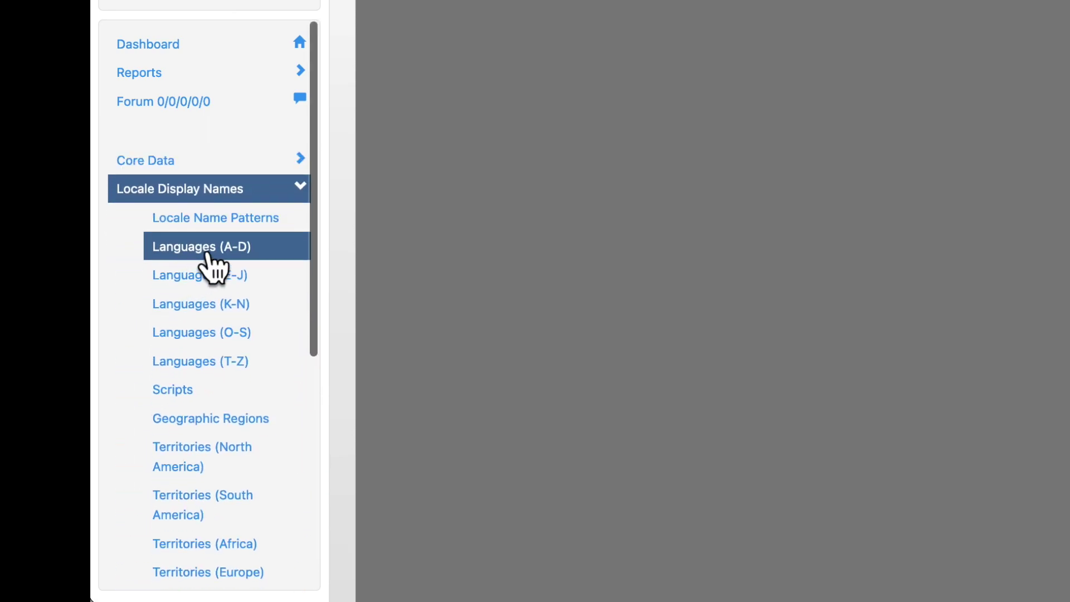
pyautogui.scroll(-5, 282, 346)
pyautogui.scroll(1, 282, 346)
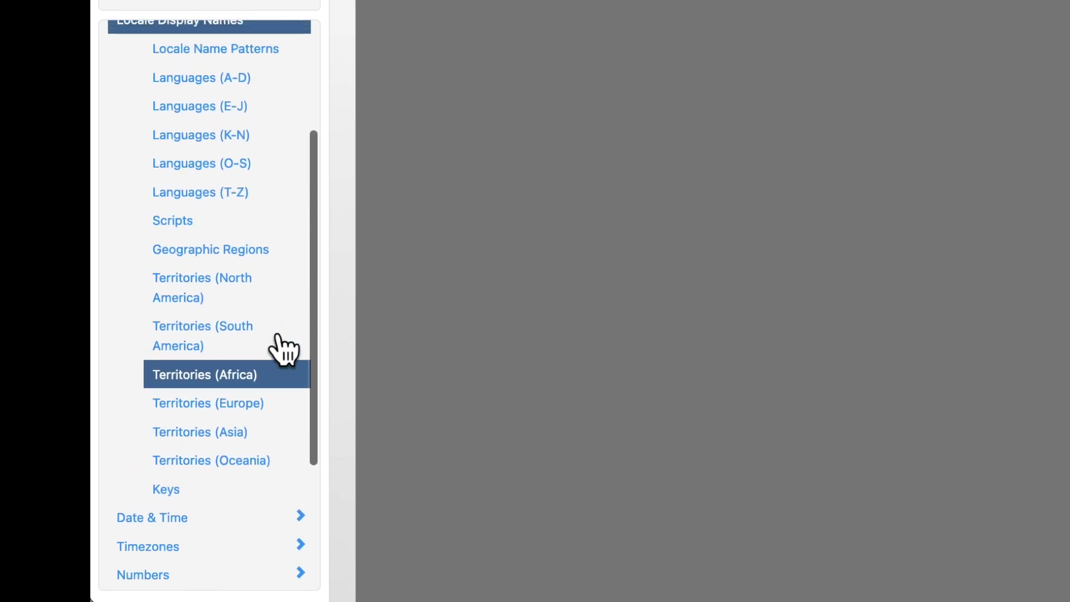
pyautogui.scroll(1, 282, 347)
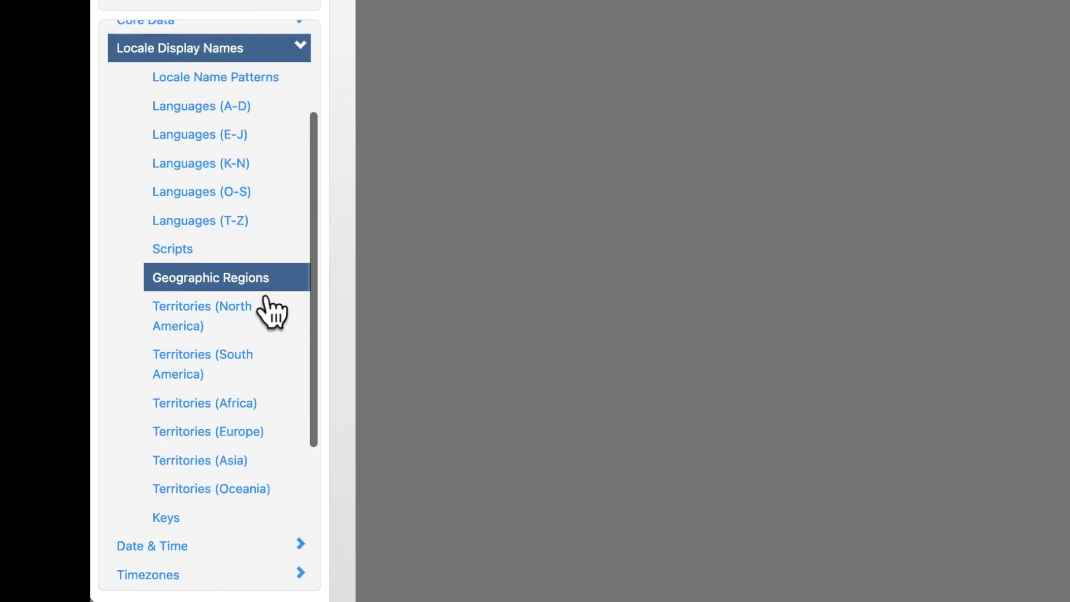
pyautogui.scroll(-6, 271, 312)
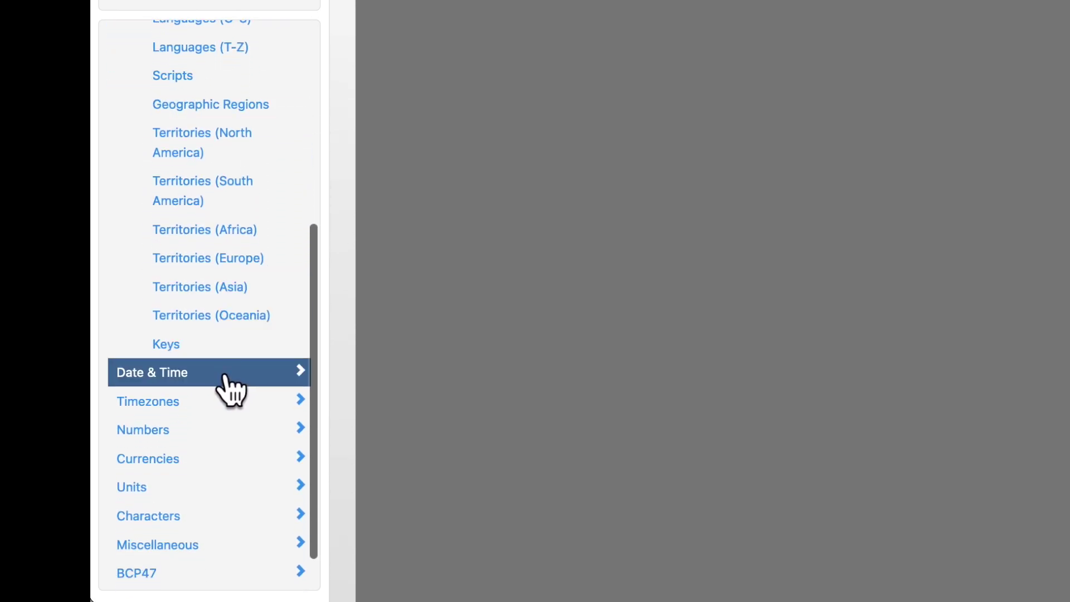
# - Expand the Date & Time, Timezones, Numbers and Currencies sections
pyautogui.click(225, 376)
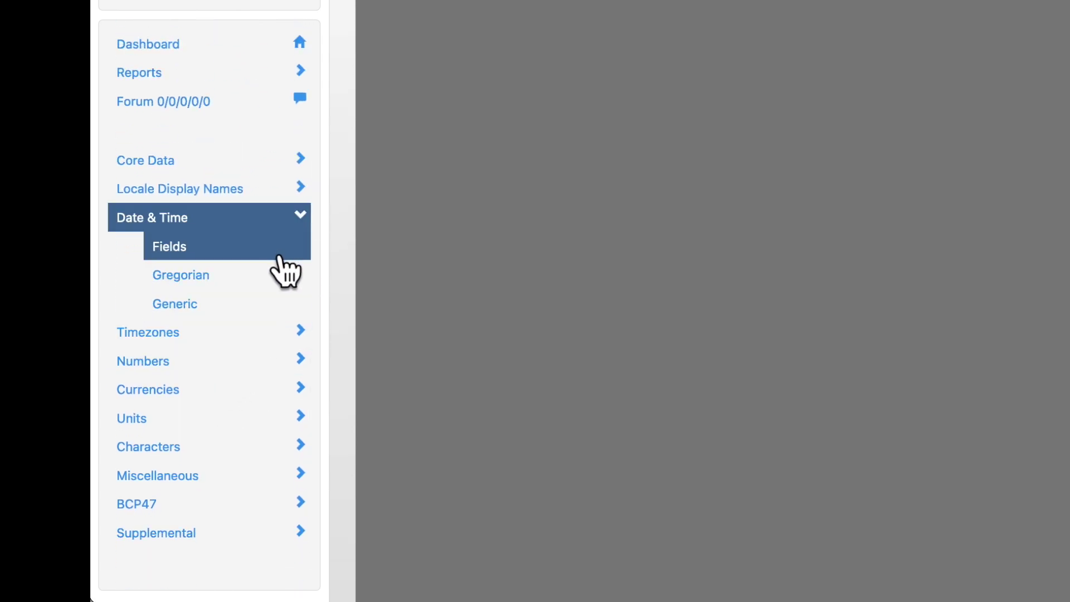
pyautogui.click(257, 331)
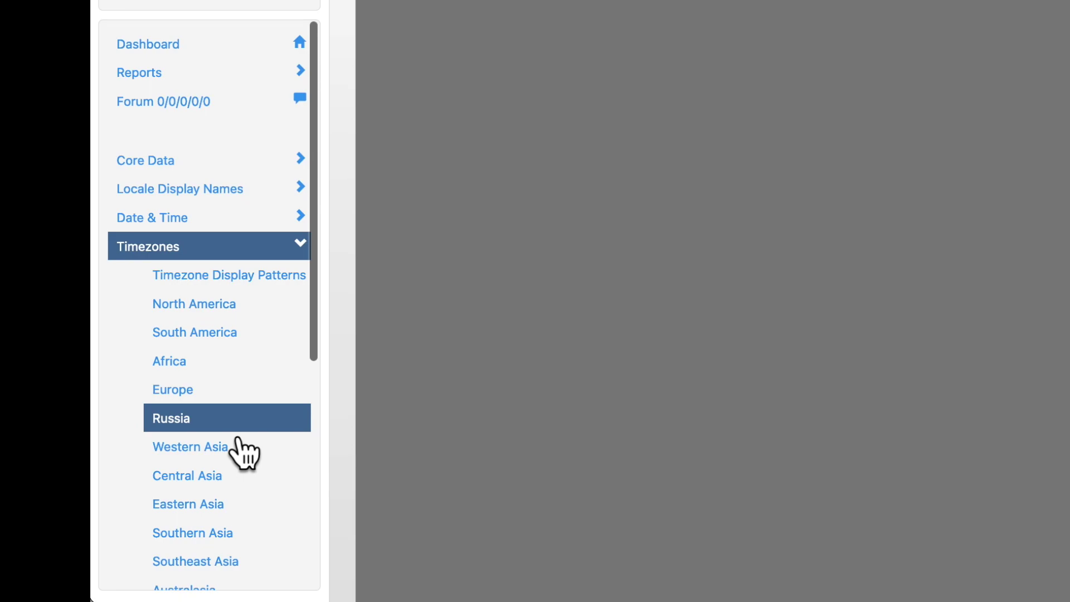
pyautogui.scroll(-10, 239, 443)
pyautogui.click(222, 384)
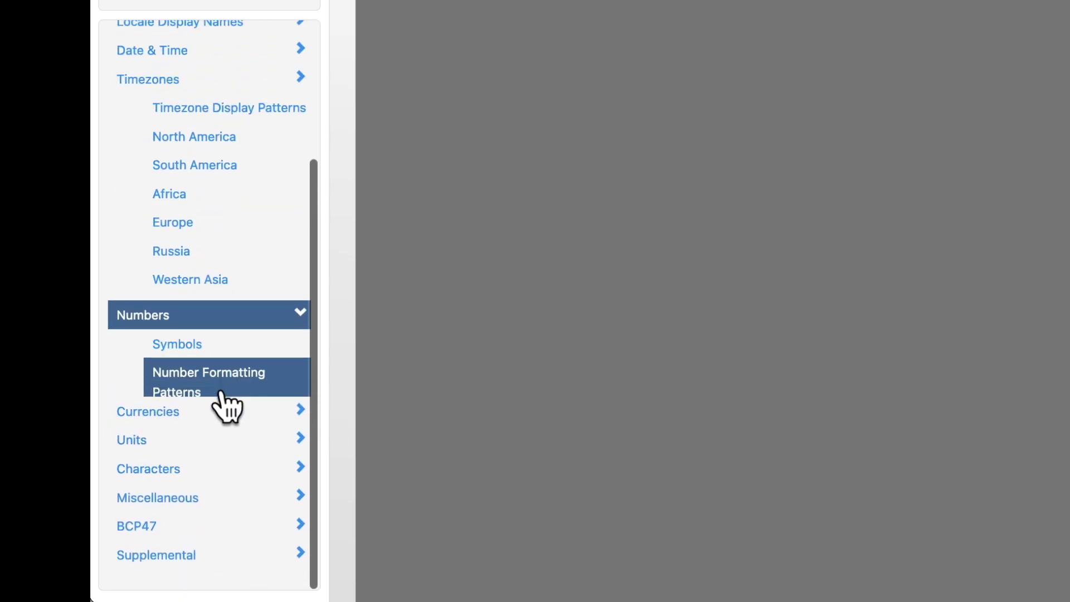
pyautogui.click(230, 428)
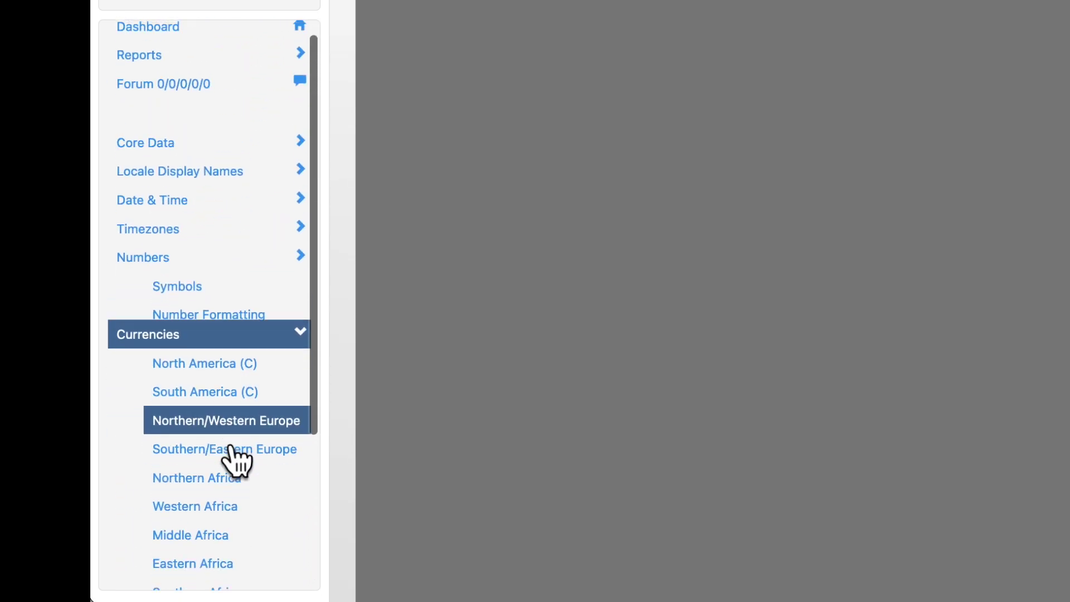
pyautogui.scroll(-7, 234, 446)
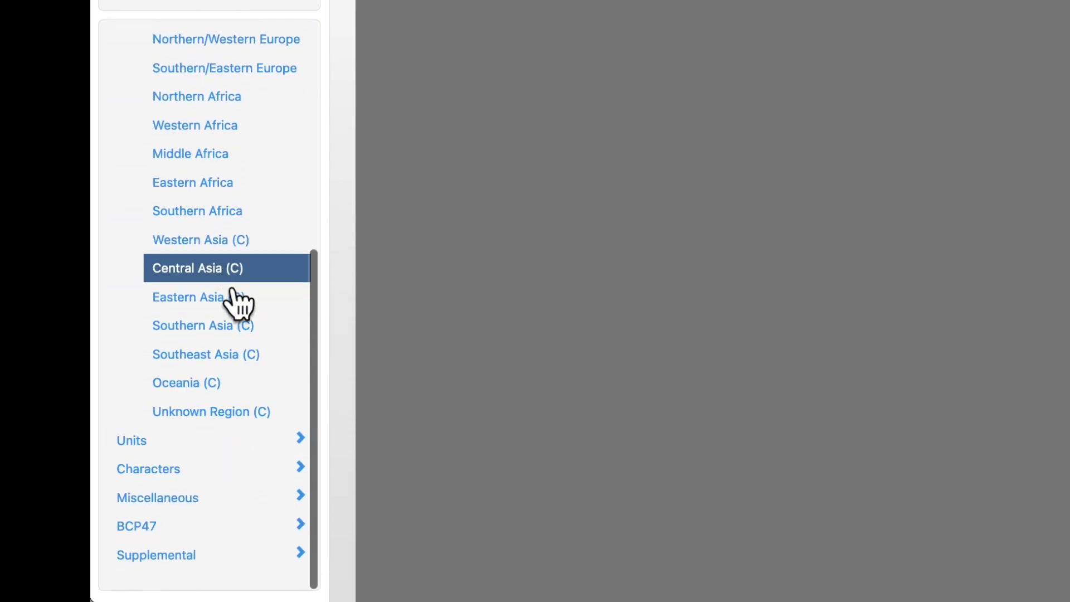
pyautogui.scroll(3, 248, 334)
# - Expand the Units, Characters, Miscellaneous and BCP47 sections to view their pages
pyautogui.click(195, 552)
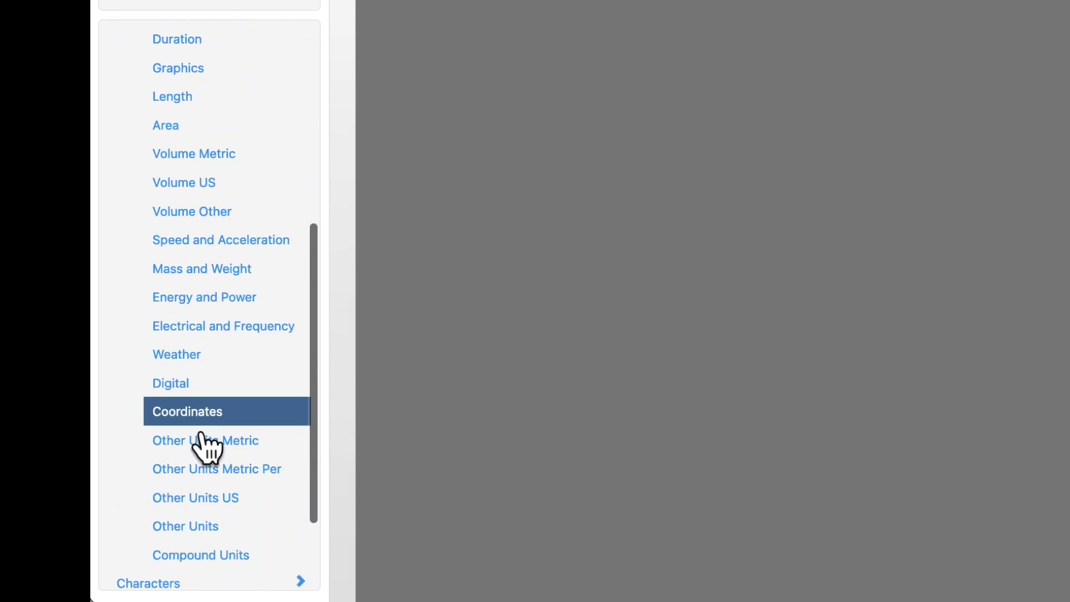
pyautogui.scroll(-3, 203, 443)
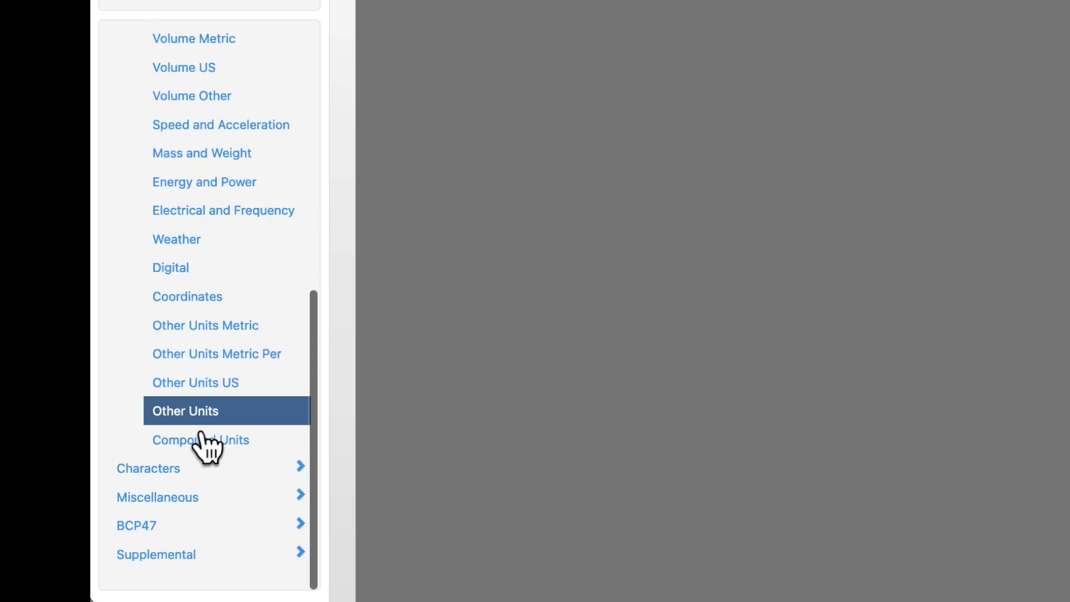
pyautogui.click(195, 474)
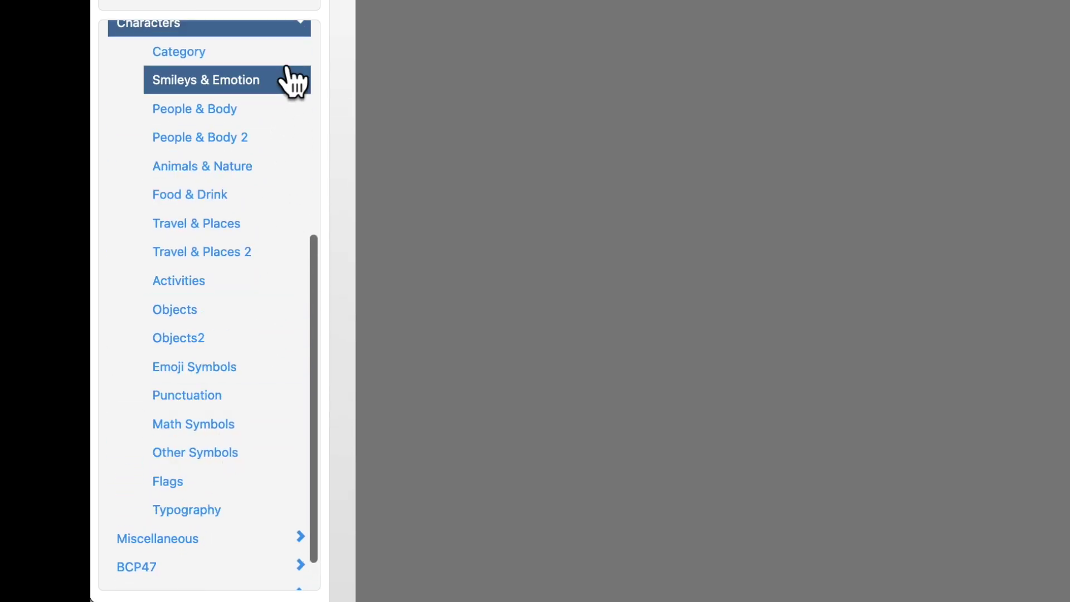
pyautogui.scroll(-1, 281, 405)
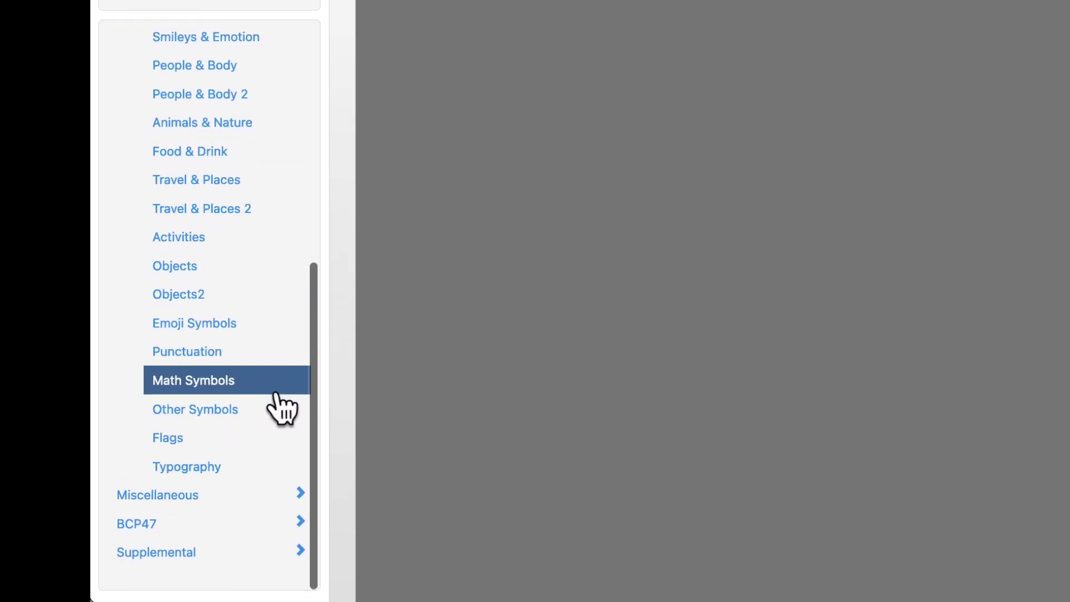
pyautogui.click(203, 497)
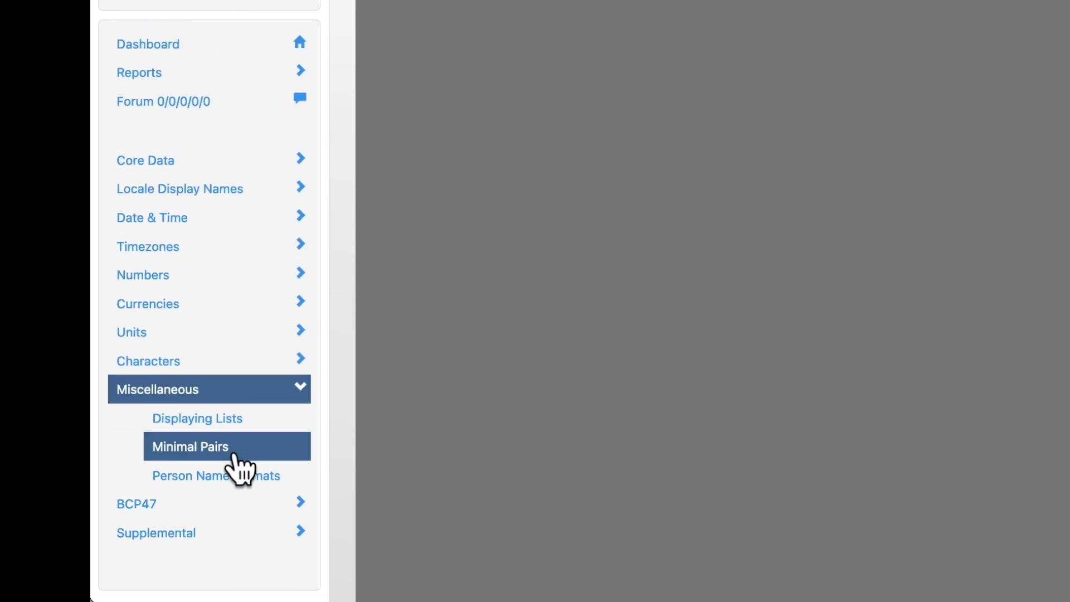
pyautogui.click(205, 504)
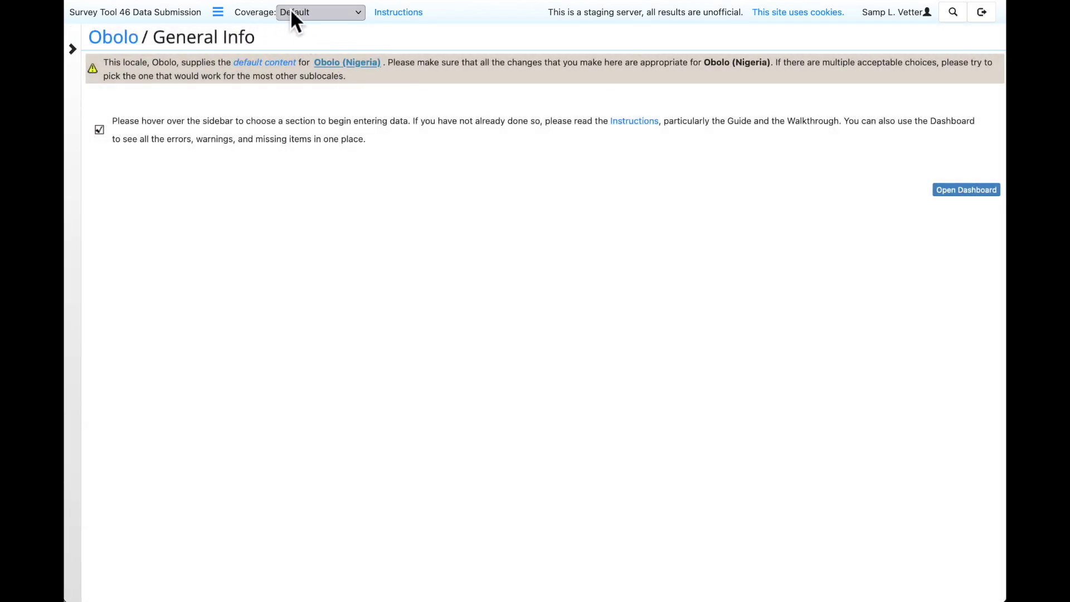
# - Set the coverage level to Basic and open the Obolo dashboard
pyautogui.click(346, 18)
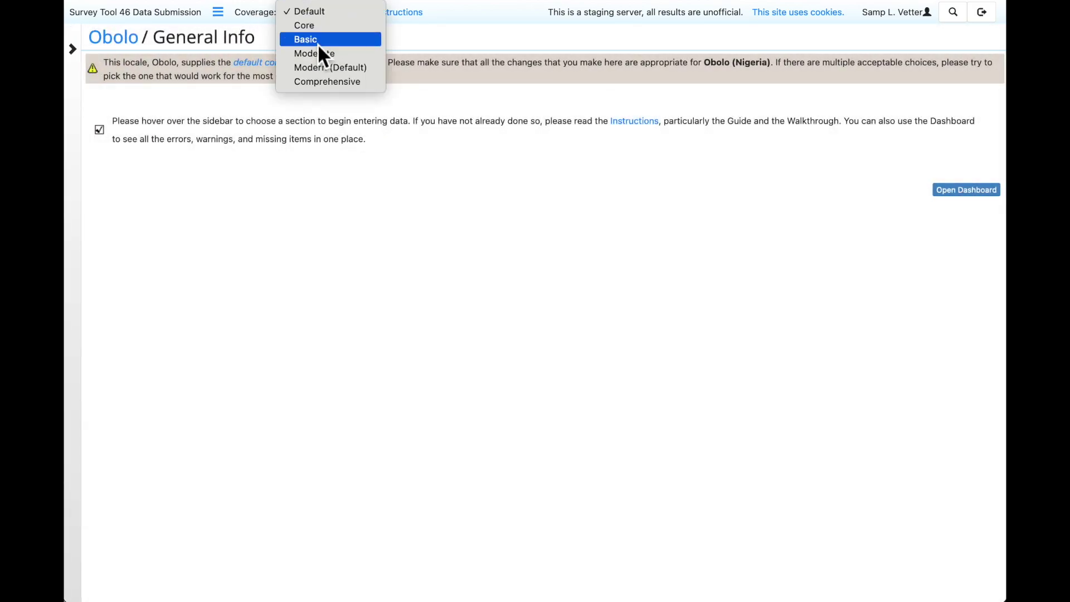
pyautogui.click(352, 39)
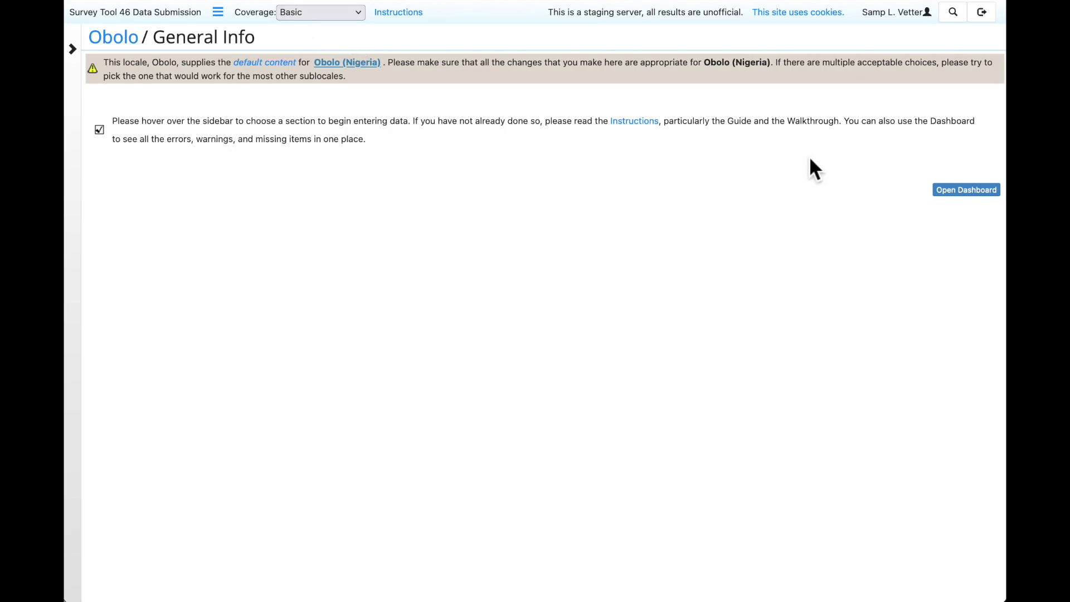
pyautogui.click(953, 191)
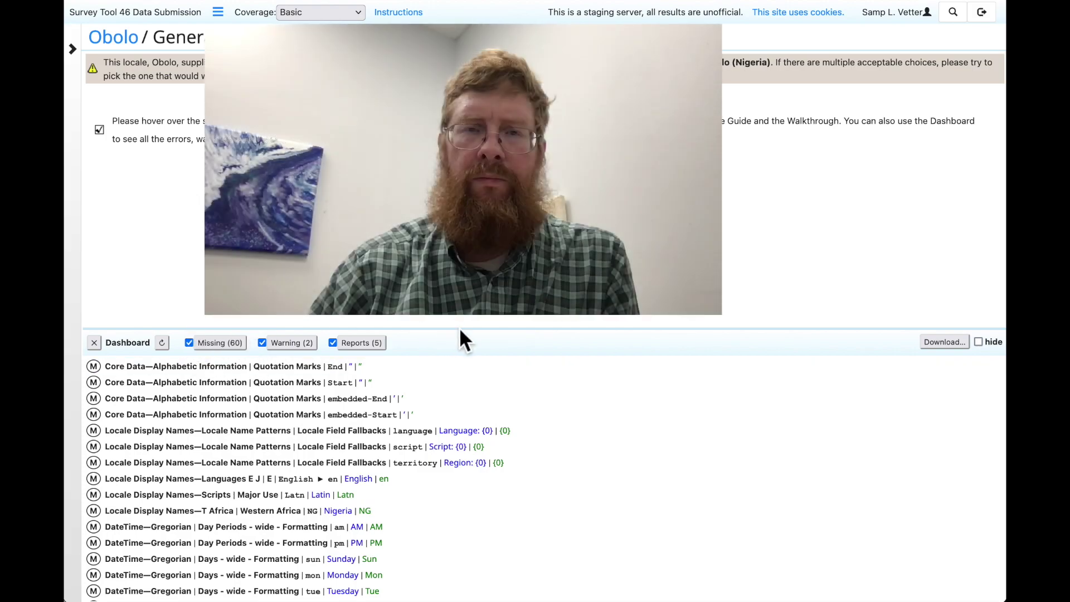
pyautogui.click(591, 399)
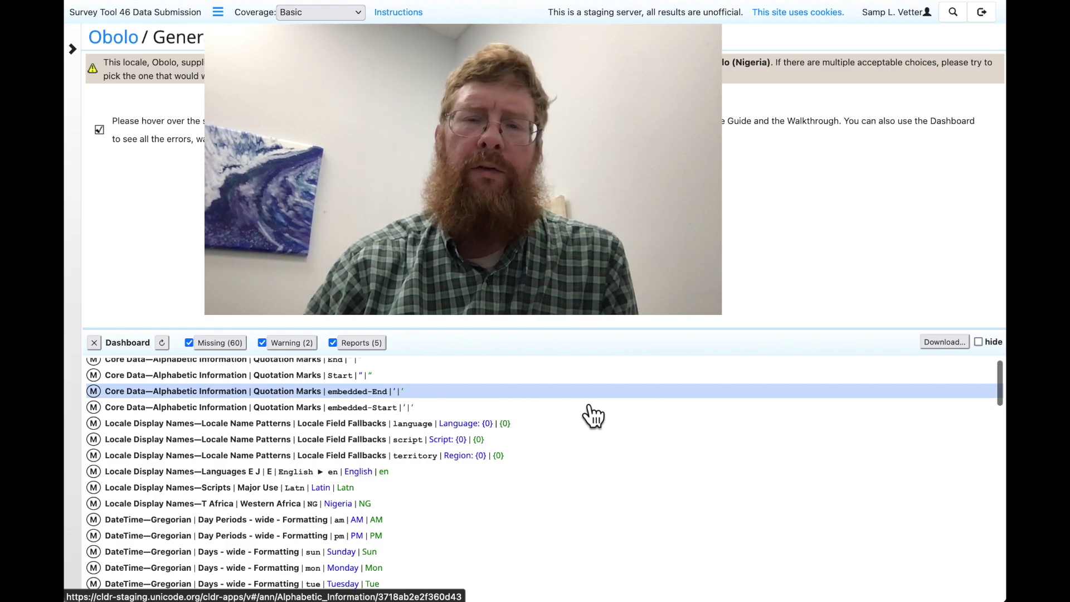
pyautogui.scroll(-5, 593, 415)
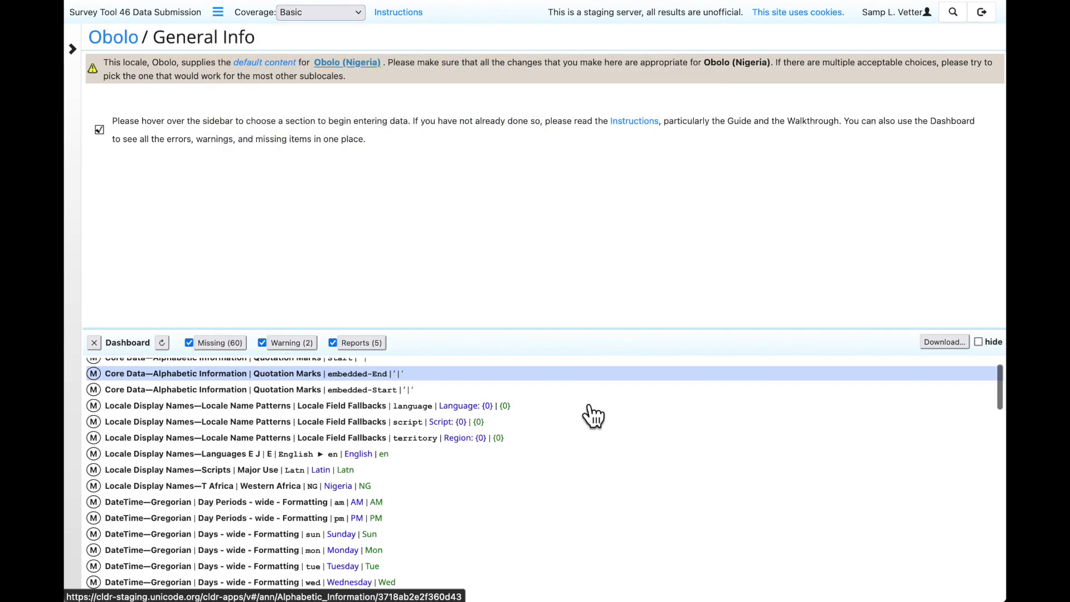
pyautogui.scroll(-10, 594, 415)
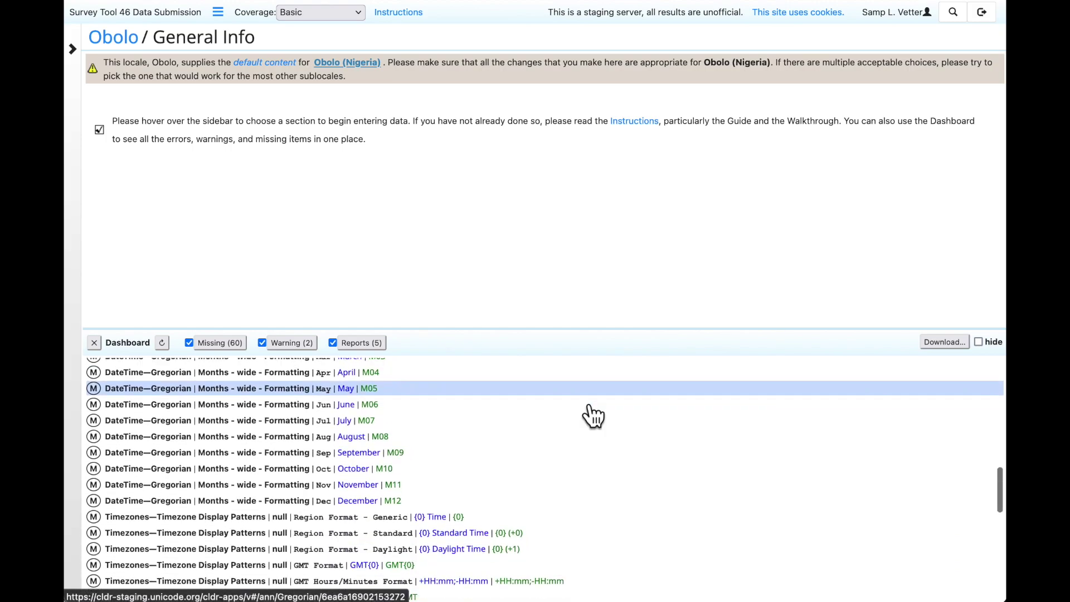
pyautogui.scroll(-8, 593, 415)
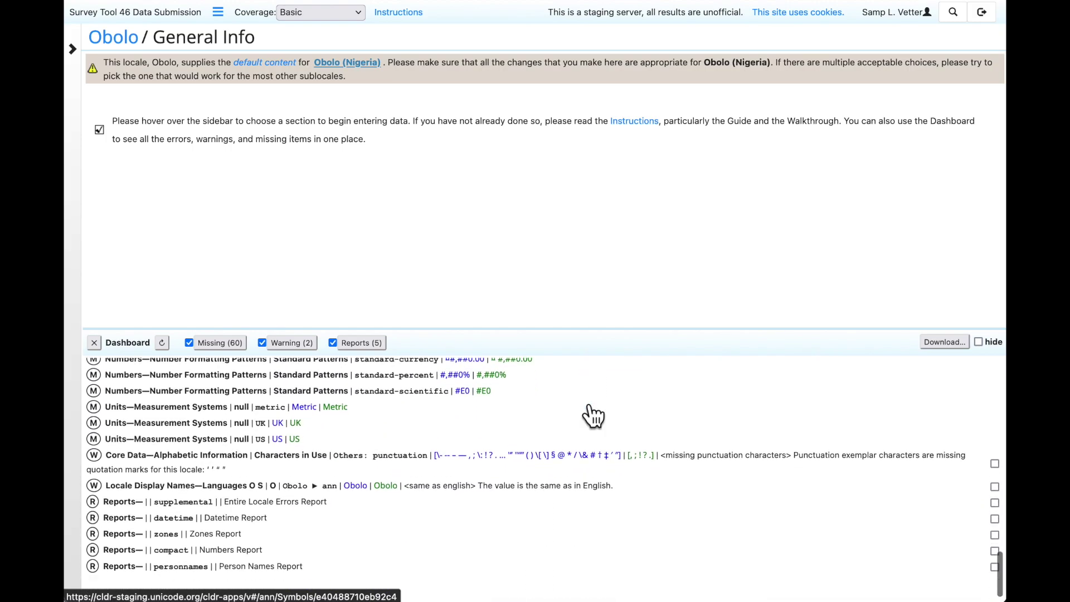
pyautogui.scroll(20, 594, 415)
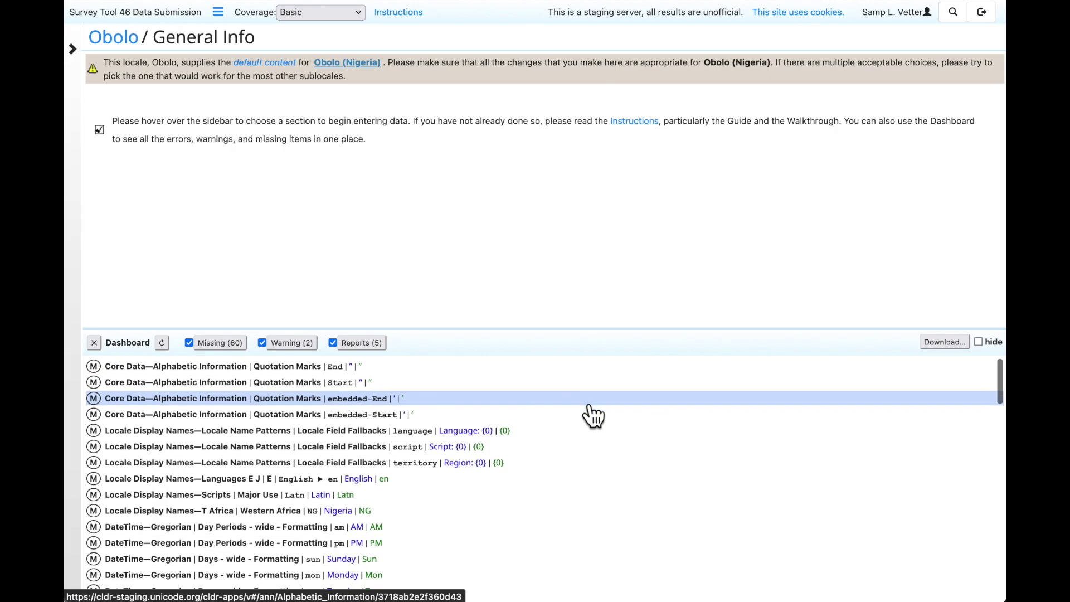
# - Jump to the Quotation Marks End item's page and close the dashboard
pyautogui.click(414, 367)
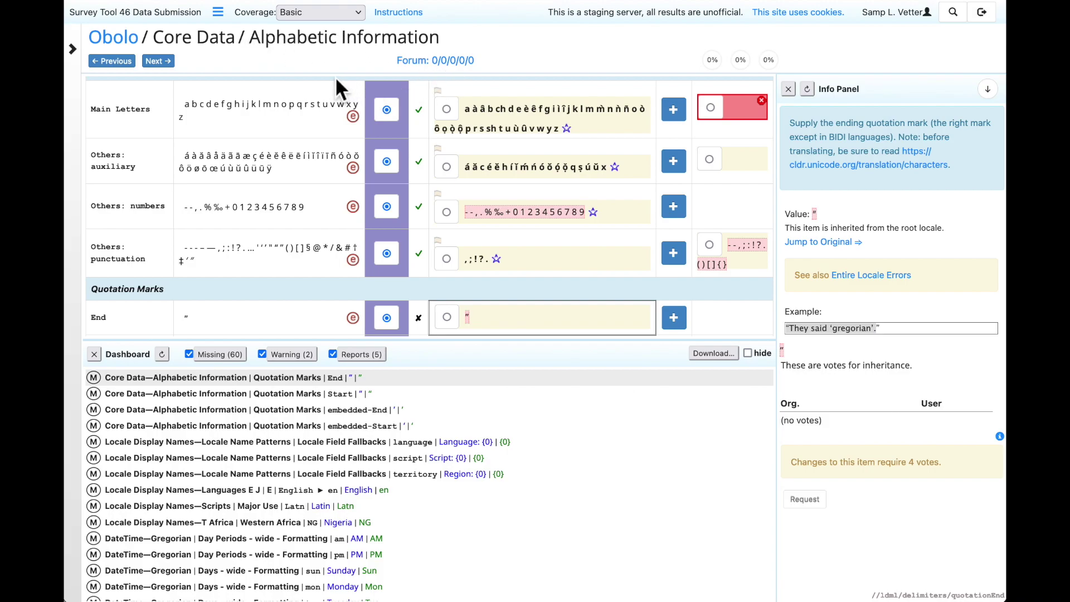
pyautogui.click(108, 362)
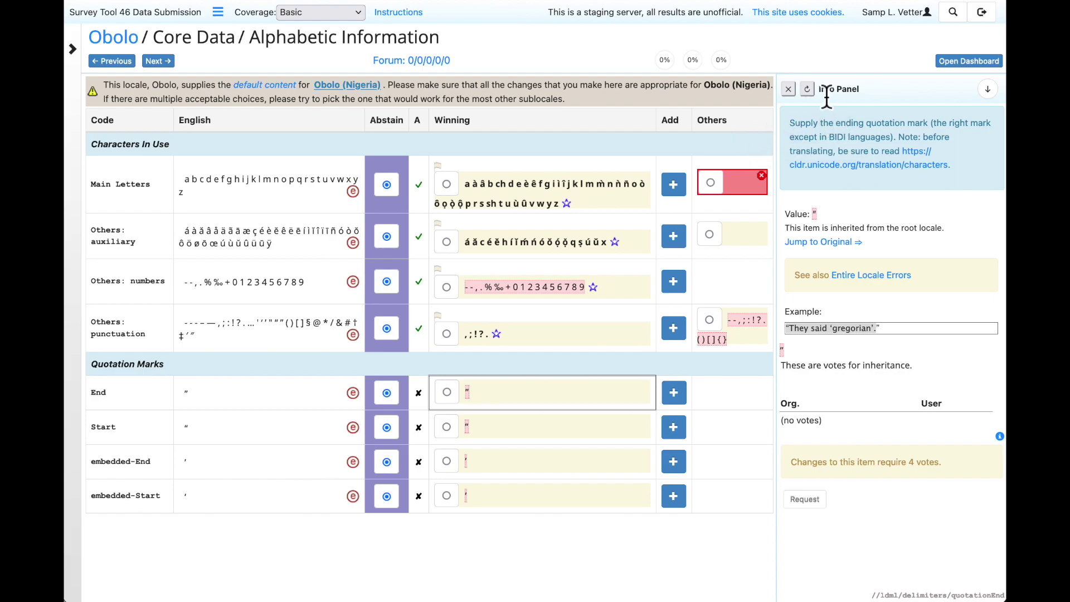
# - Close the item information panel
pyautogui.click(788, 89)
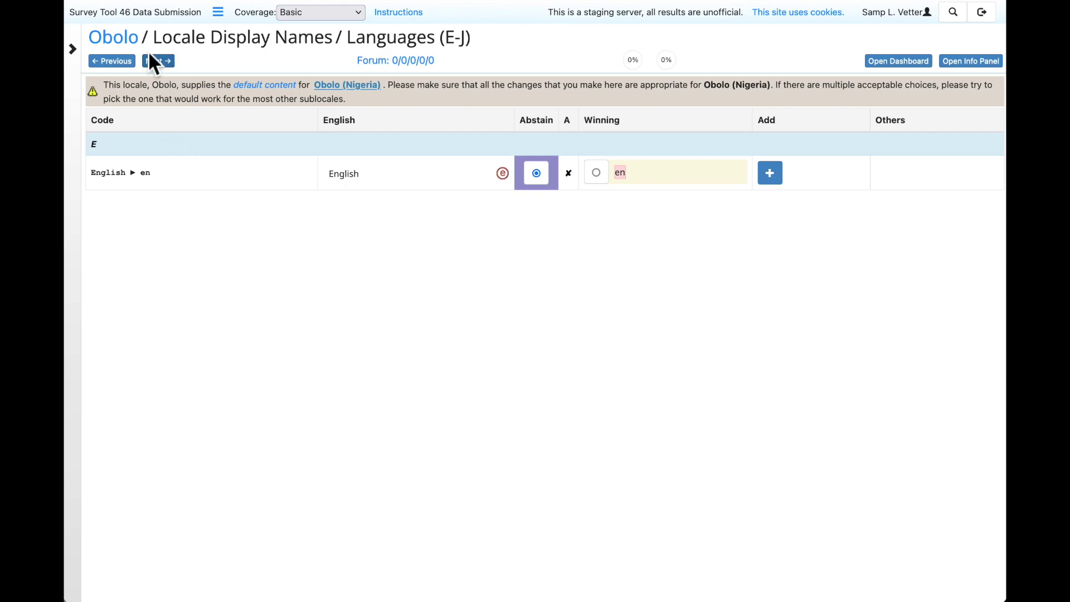
pyautogui.doubleClick(184, 38)
pyautogui.moveTo(184, 38); pyautogui.dragTo(280, 48)
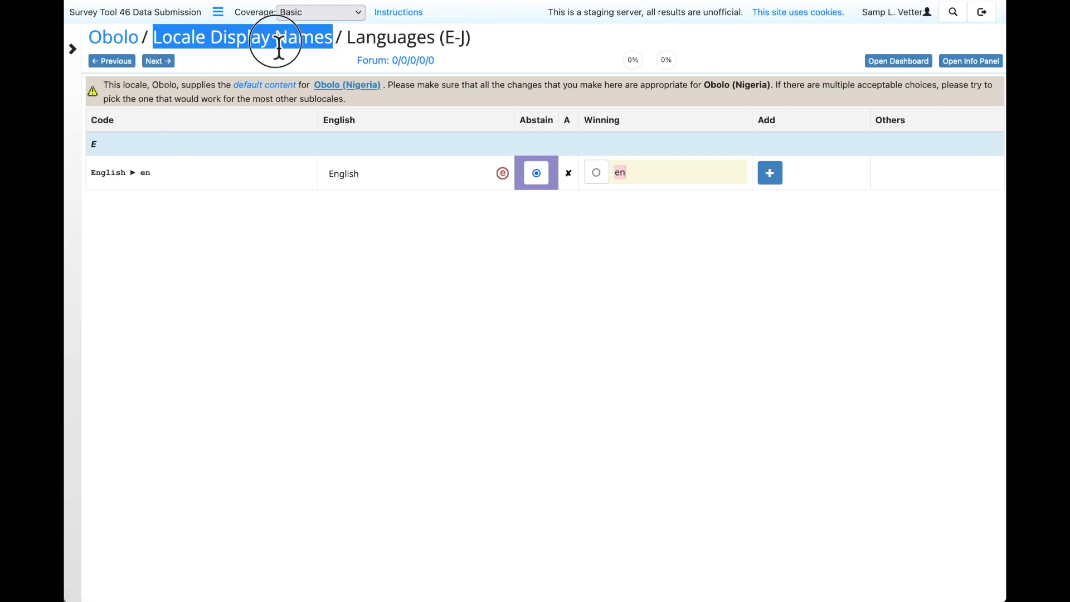
pyautogui.click(366, 42)
pyautogui.moveTo(370, 41); pyautogui.dragTo(485, 41)
pyautogui.click(488, 35)
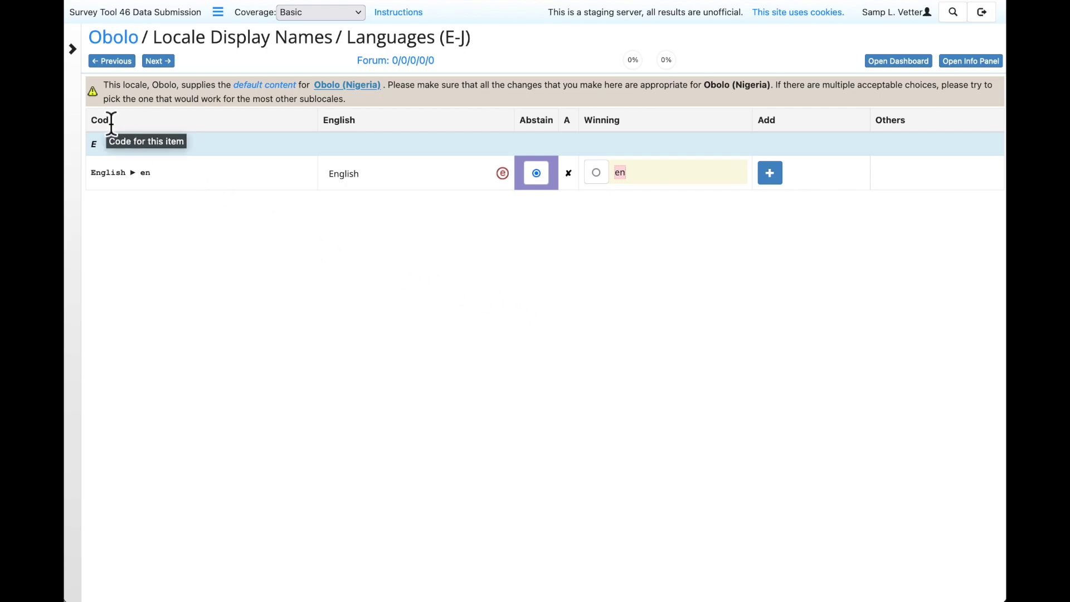
pyautogui.moveTo(90, 172); pyautogui.dragTo(170, 180)
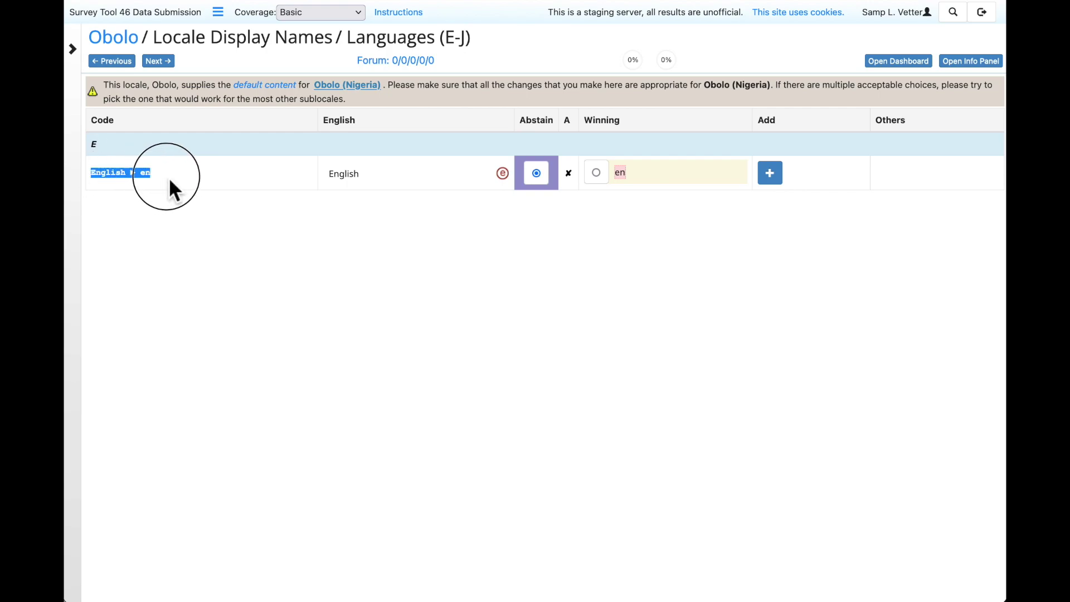
pyautogui.click(151, 234)
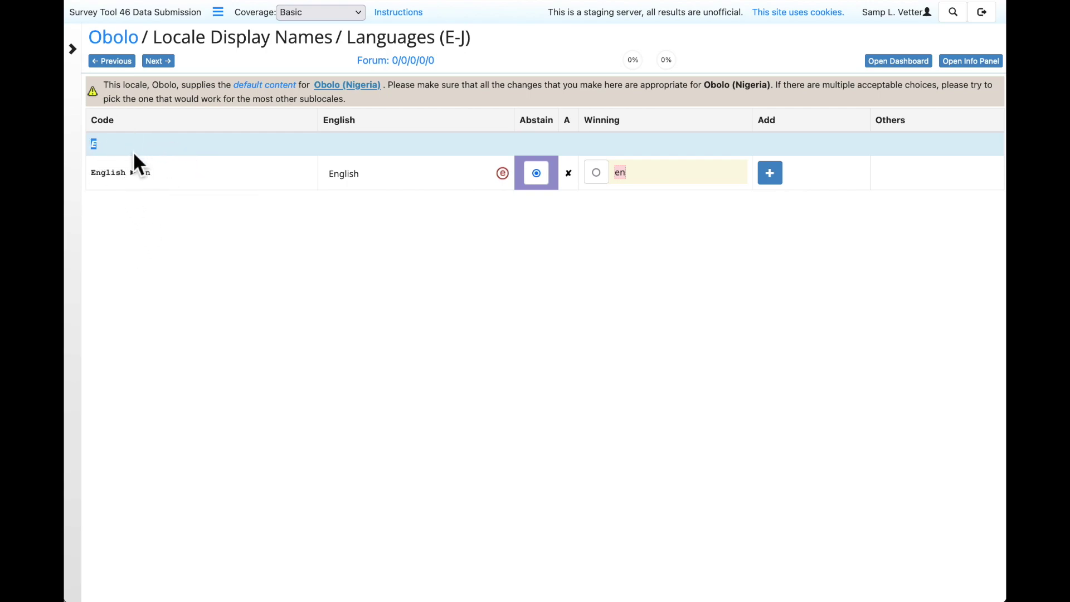
pyautogui.doubleClick(347, 121)
pyautogui.click(358, 187)
pyautogui.doubleClick(341, 121)
pyautogui.click(415, 211)
pyautogui.moveTo(573, 181)
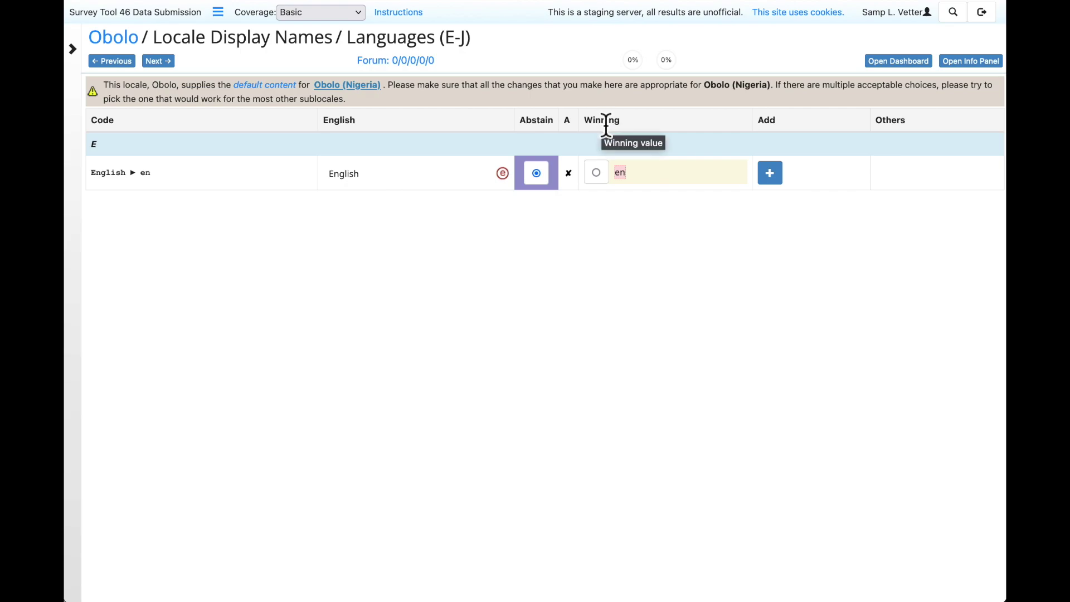
pyautogui.moveTo(624, 181)
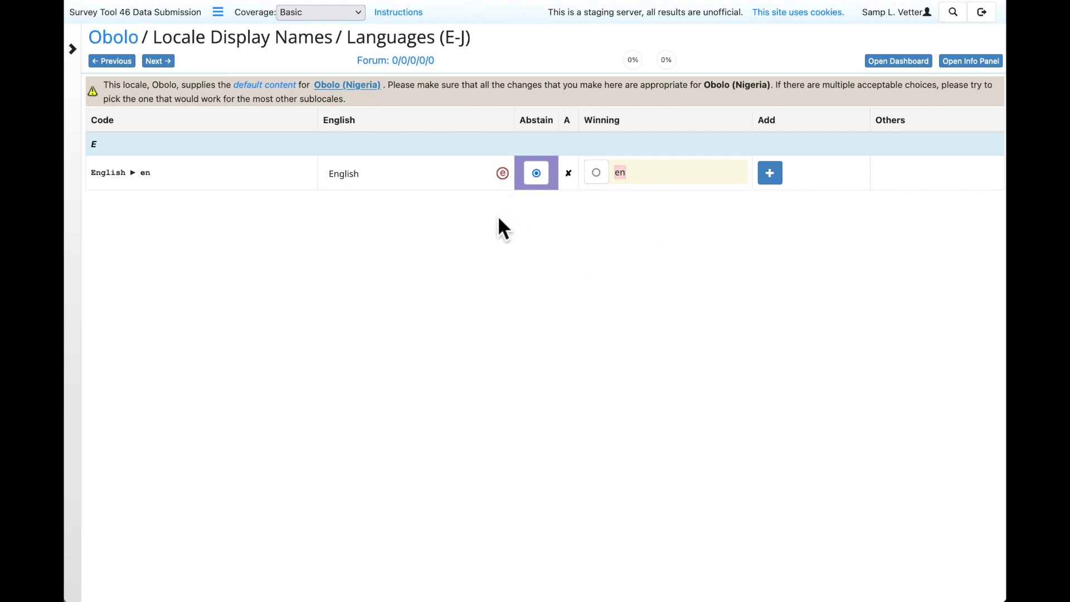
pyautogui.moveTo(513, 182)
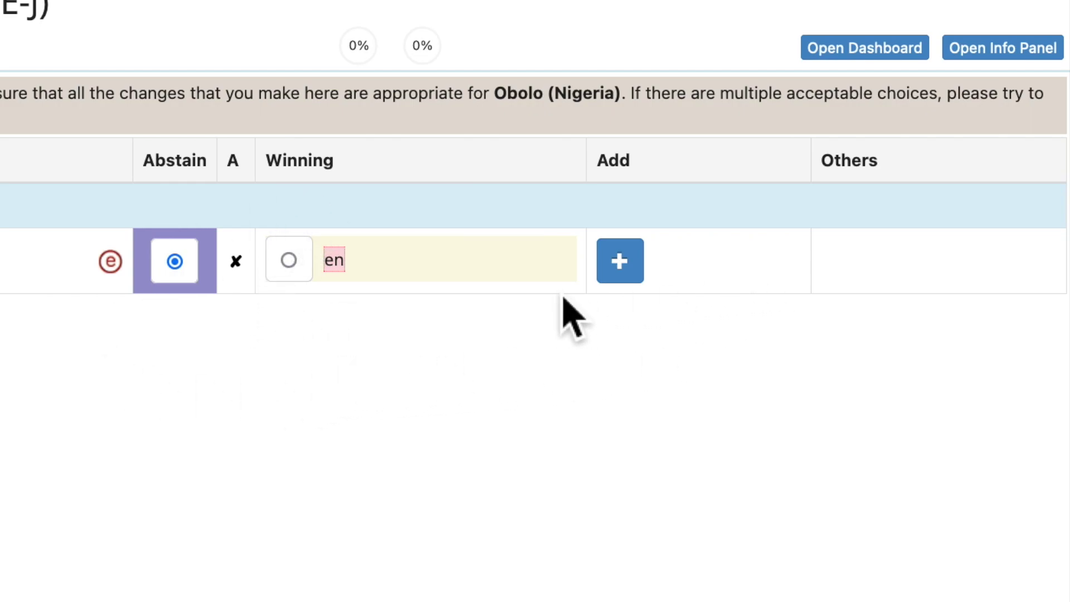
# - Start a new English translation proposal, trying out text before reverting to en
pyautogui.click(632, 278)
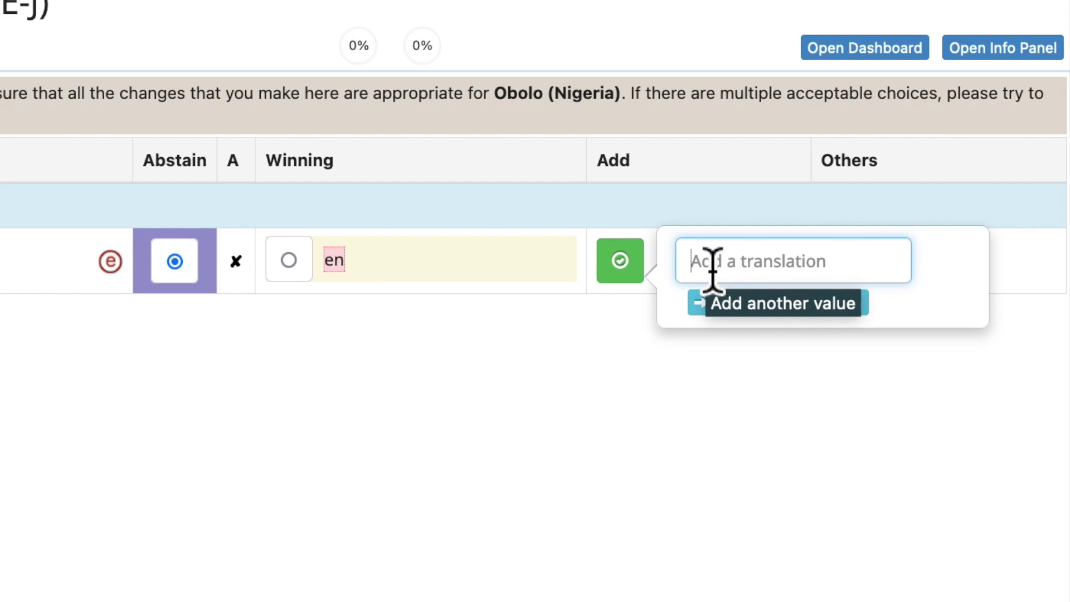
pyautogui.write('hjkgkhjgkhjgk')
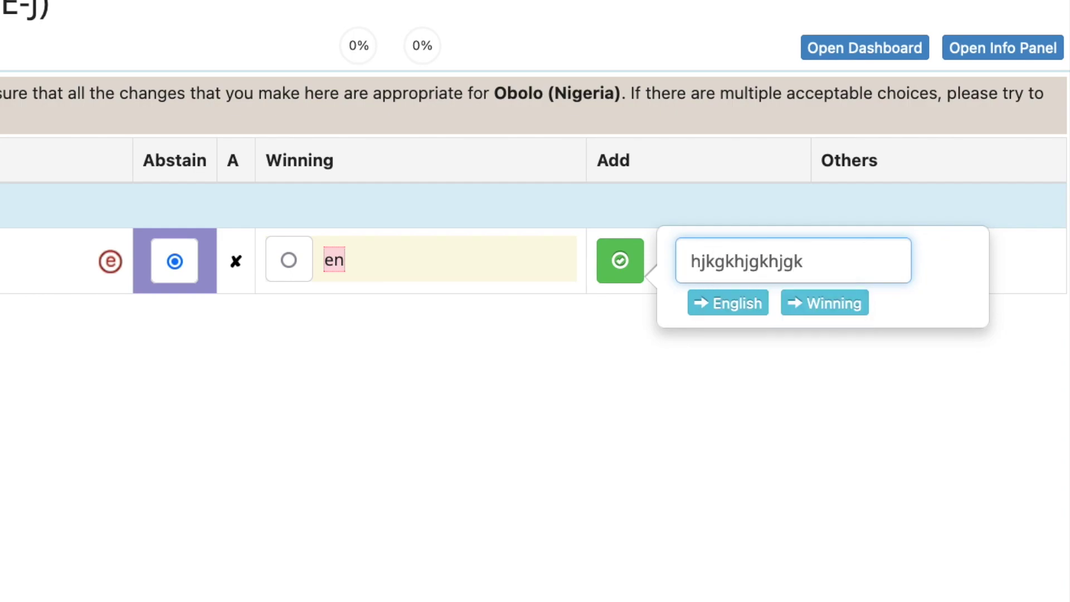
pyautogui.press('BackSpace')
pyautogui.press('BackSpace')
pyautogui.press('BackSpace')
pyautogui.press('BackSpace')
pyautogui.press('BackSpace')
pyautogui.press('BackSpace')
pyautogui.press('BackSpace')
pyautogui.press('BackSpace')
pyautogui.press('BackSpace')
pyautogui.press('BackSpace')
pyautogui.press('BackSpace')
pyautogui.press('BackSpace')
pyautogui.press('BackSpace')
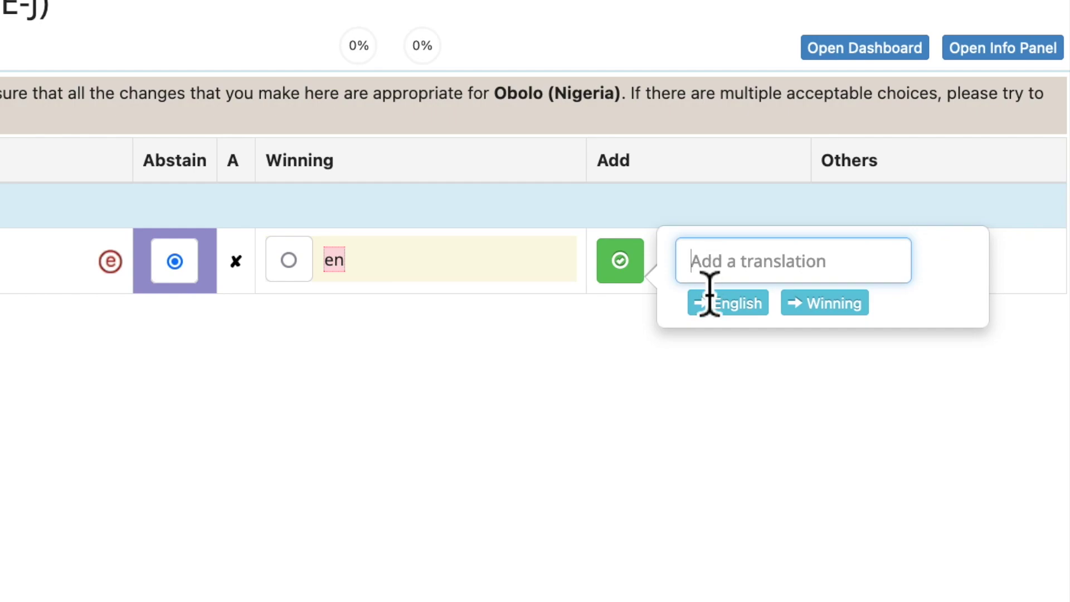
pyautogui.click(740, 321)
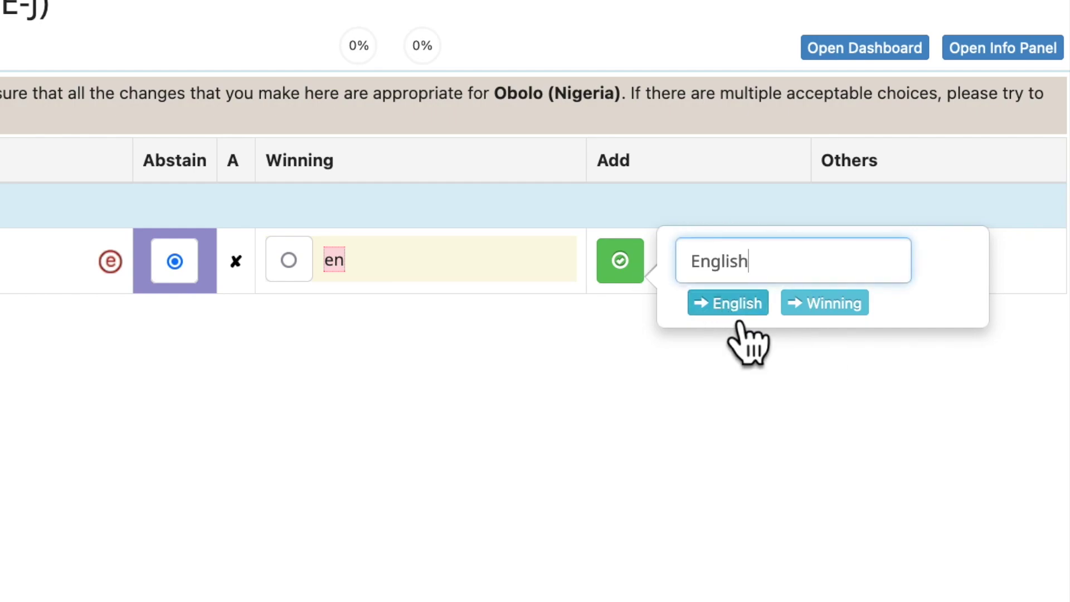
pyautogui.doubleClick(728, 268)
pyautogui.moveTo(701, 261); pyautogui.dragTo(692, 266)
pyautogui.write('A')
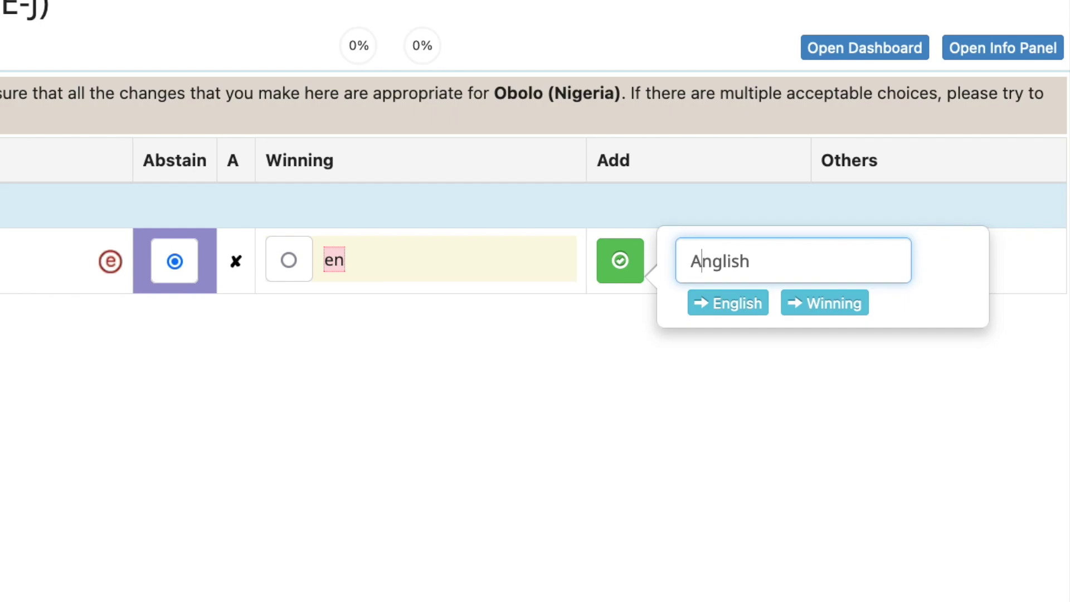
pyautogui.click(747, 273)
pyautogui.doubleClick(747, 273)
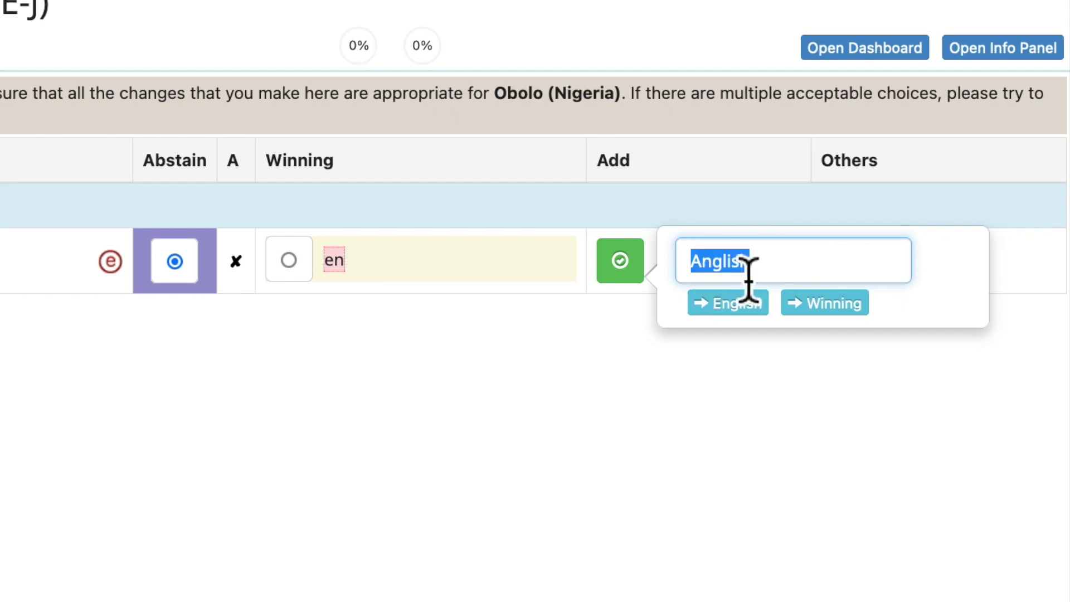
pyautogui.click(817, 313)
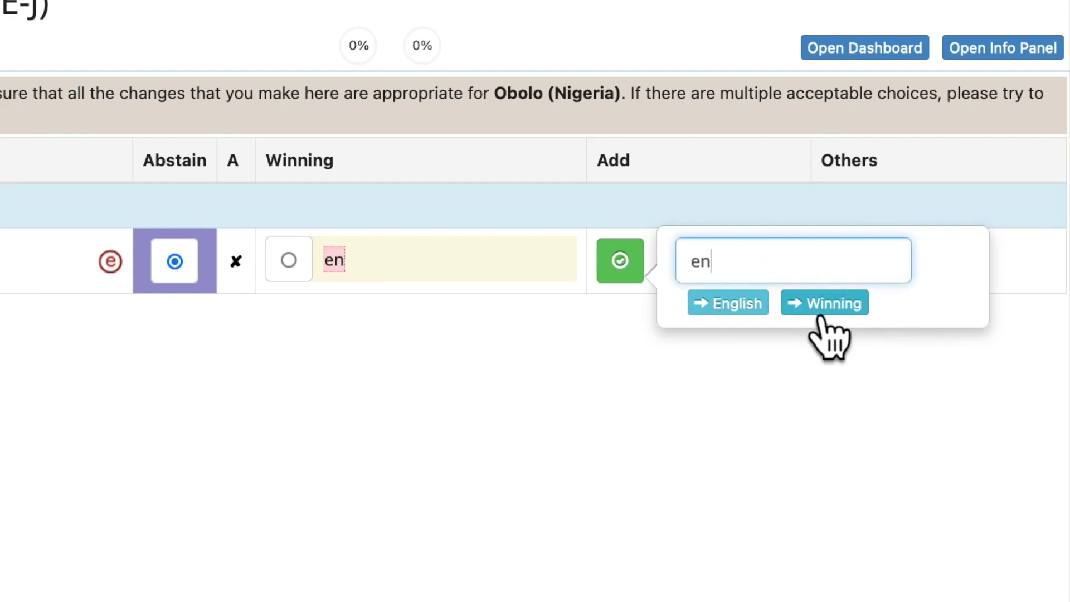
# - Replace the proposal with 'ingles' and submit it as the English translation
pyautogui.click(761, 261)
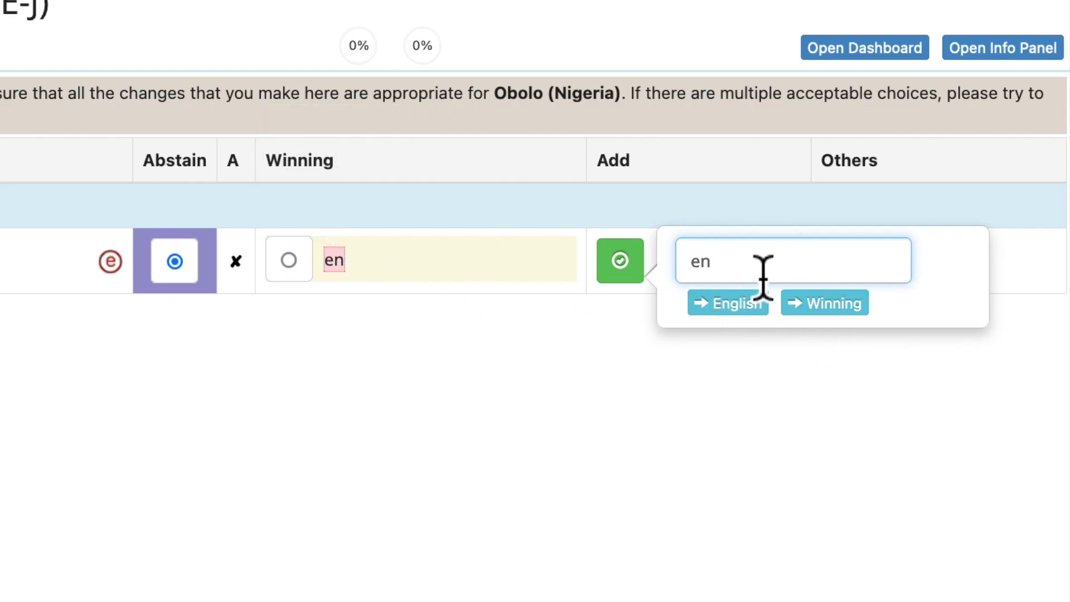
pyautogui.write('jjlish')
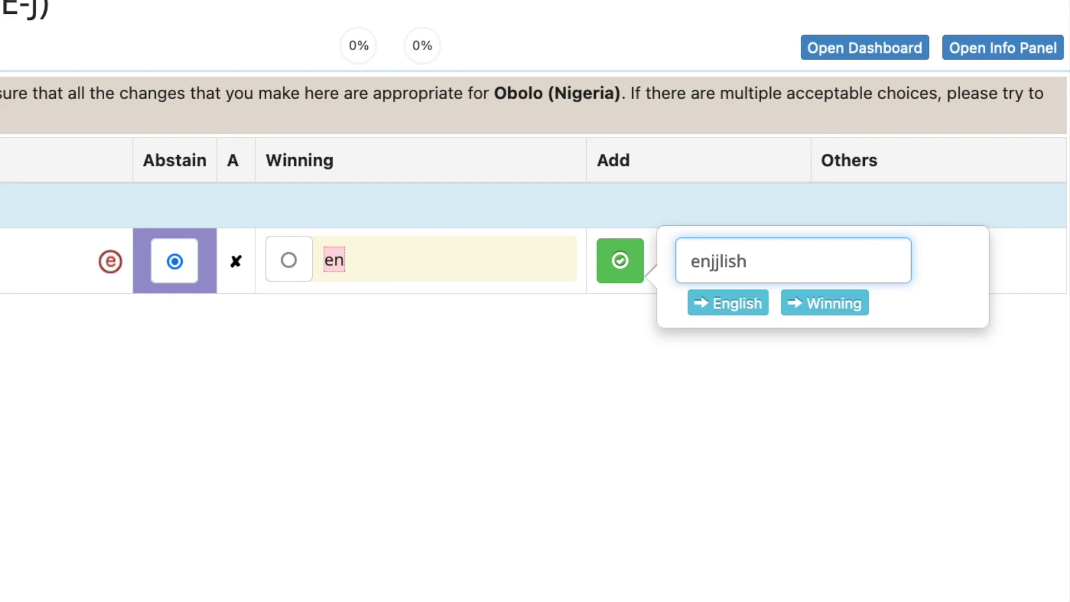
pyautogui.press('BackSpace')
pyautogui.press('BackSpace')
pyautogui.press('BackSpace')
pyautogui.press('BackSpace')
pyautogui.press('BackSpace')
pyautogui.press('BackSpace')
pyautogui.press('BackSpace')
pyautogui.press('BackSpace')
pyautogui.write('ingles')
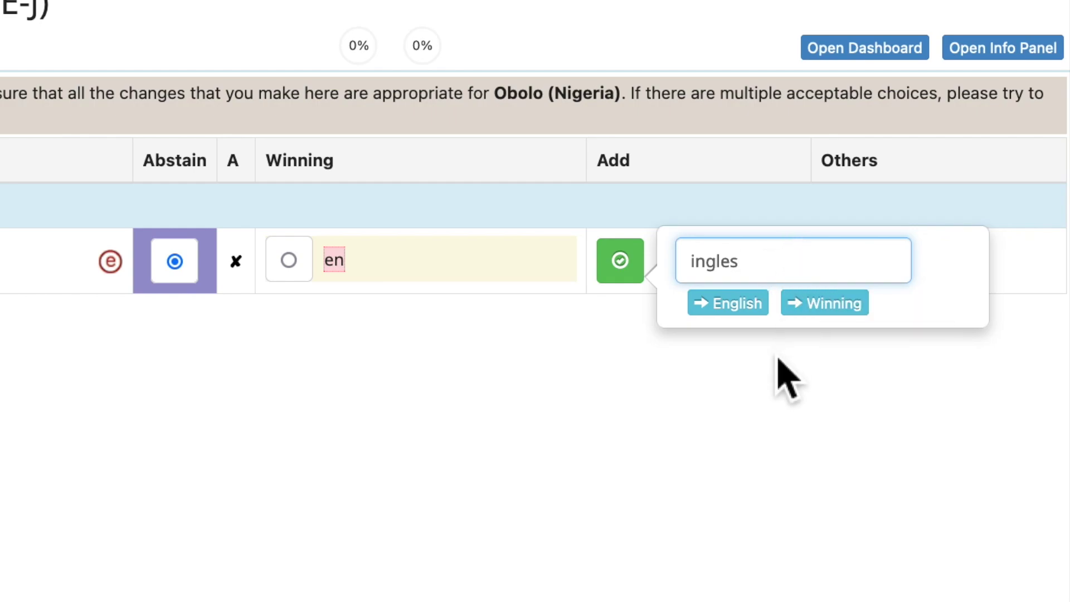
pyautogui.press('Return')
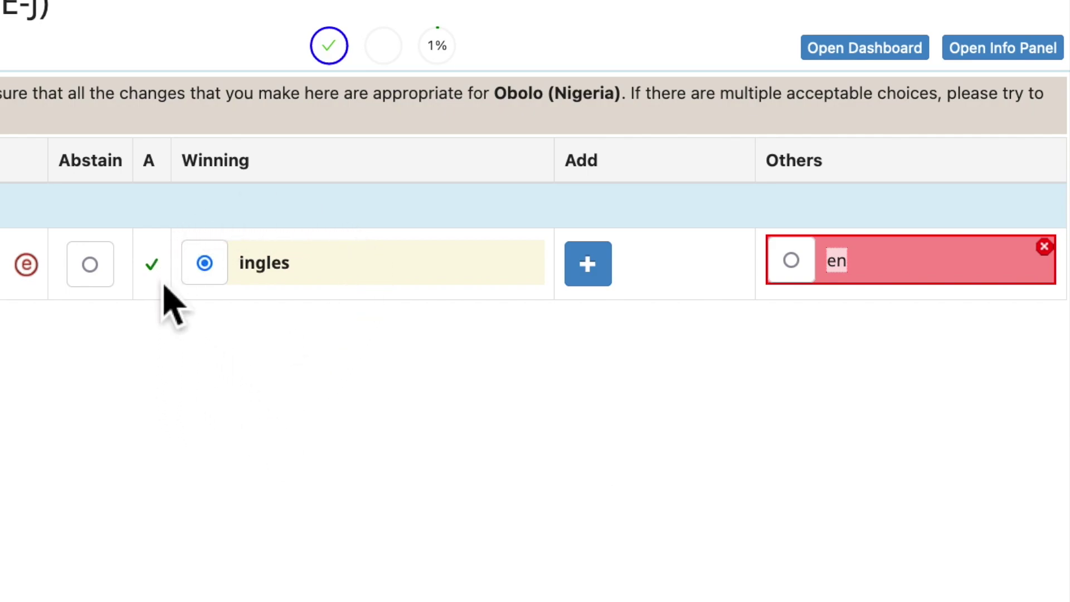
pyautogui.moveTo(165, 289)
pyautogui.moveTo(266, 273)
pyautogui.moveTo(844, 275)
pyautogui.click(1010, 50)
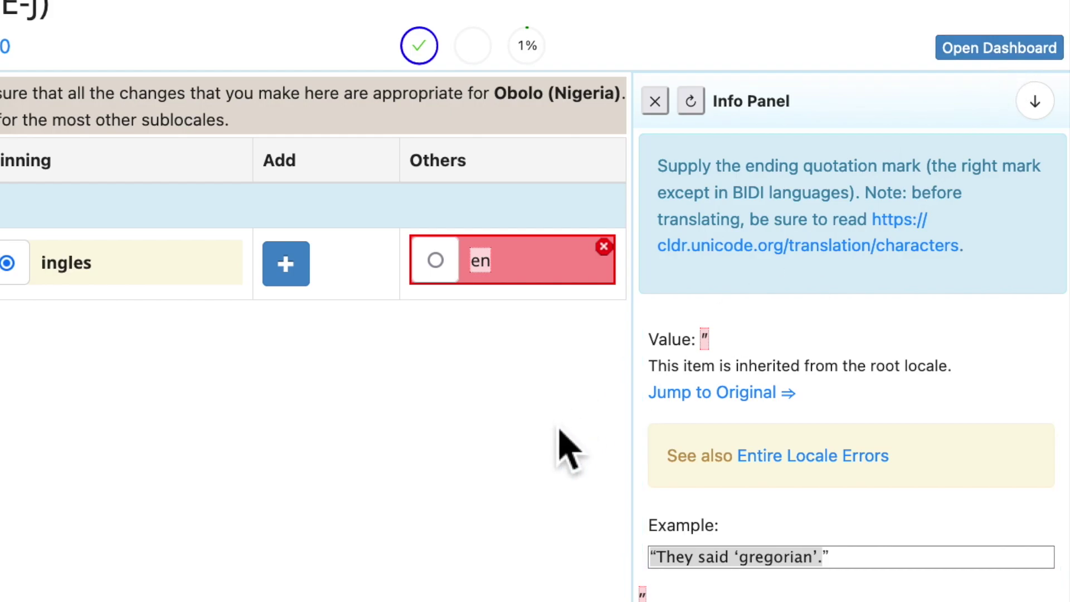
# - Show details for the winning value ingles and read its description and status
pyautogui.click(122, 281)
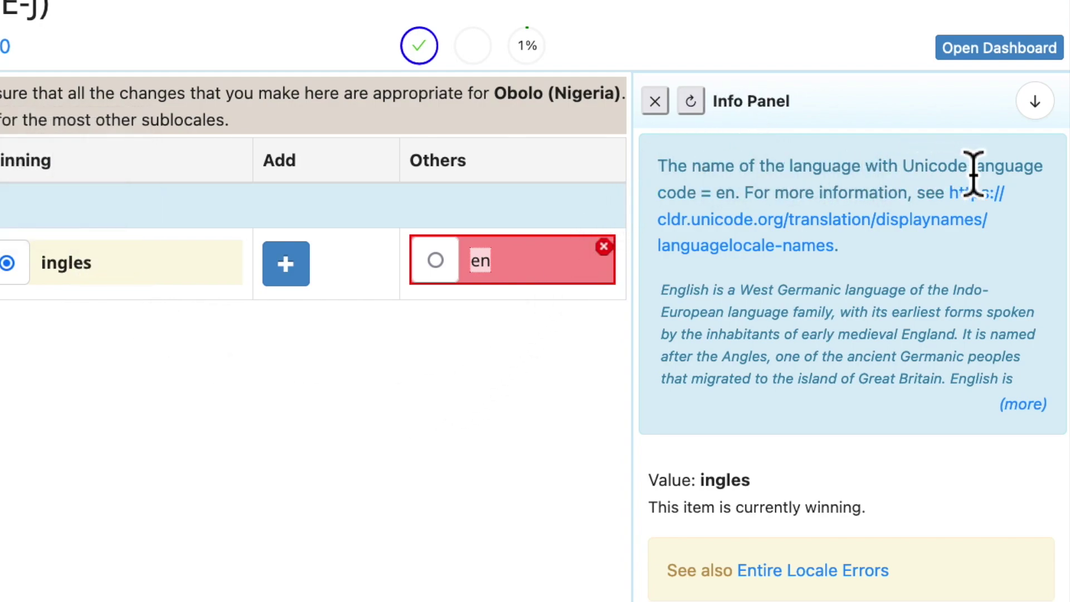
pyautogui.tripleClick(688, 172)
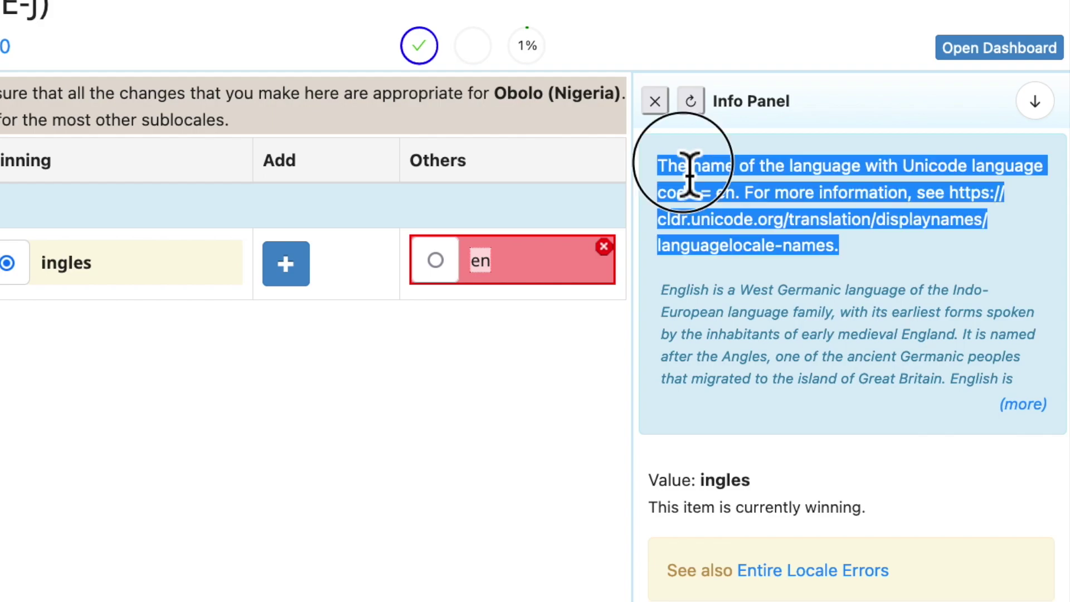
pyautogui.click(928, 286)
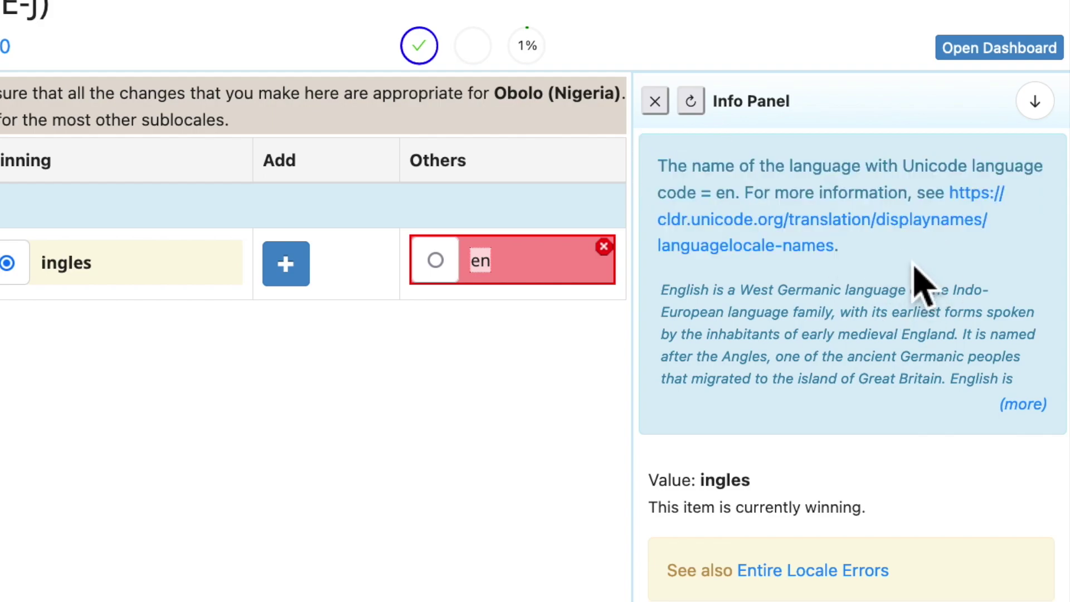
pyautogui.tripleClick(819, 349)
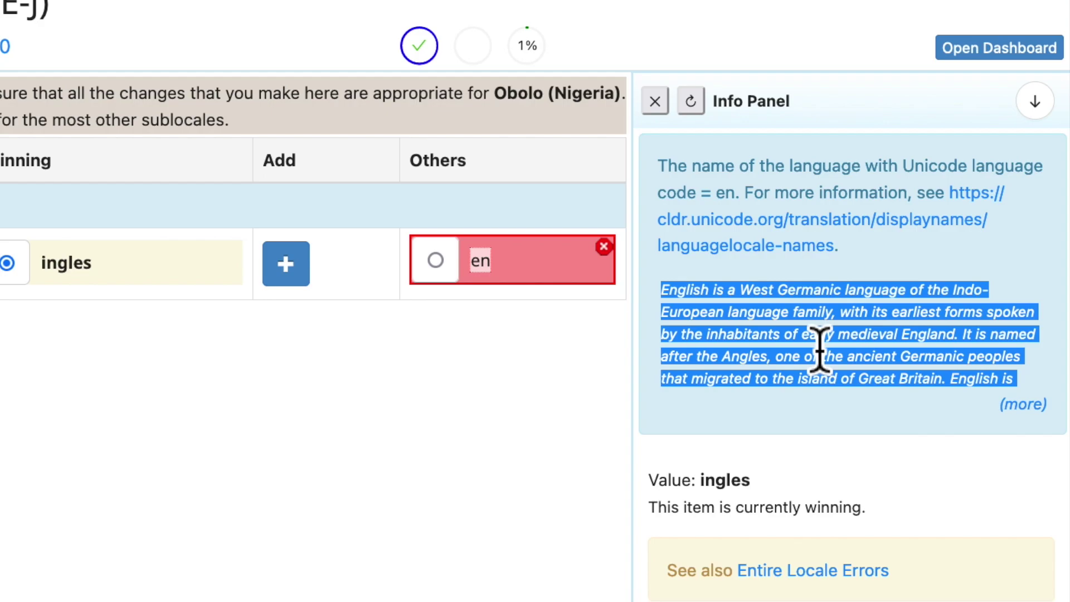
pyautogui.click(662, 393)
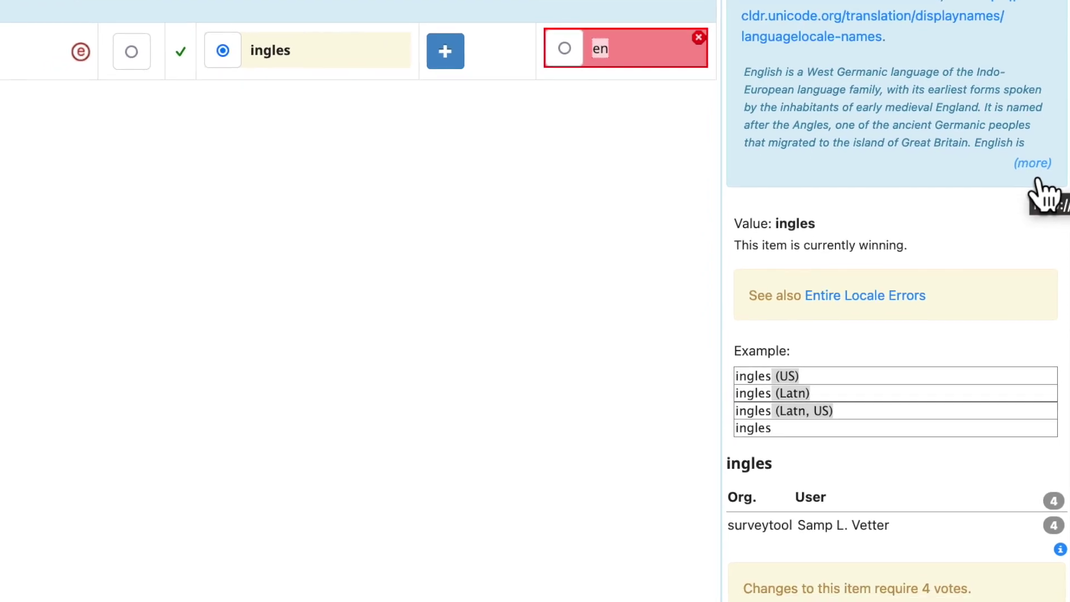
pyautogui.doubleClick(800, 206)
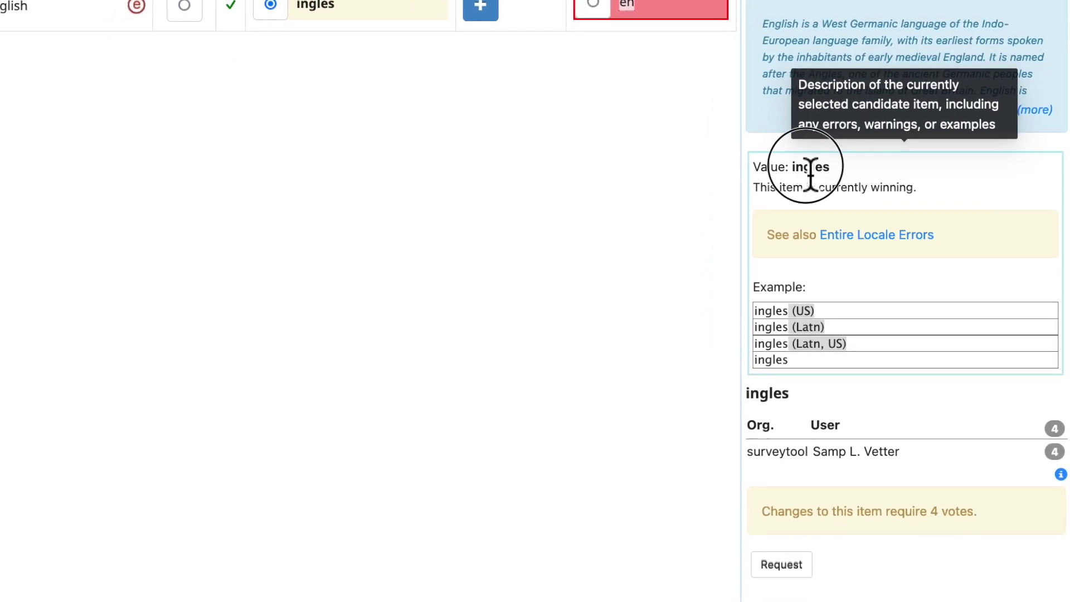
pyautogui.doubleClick(863, 181)
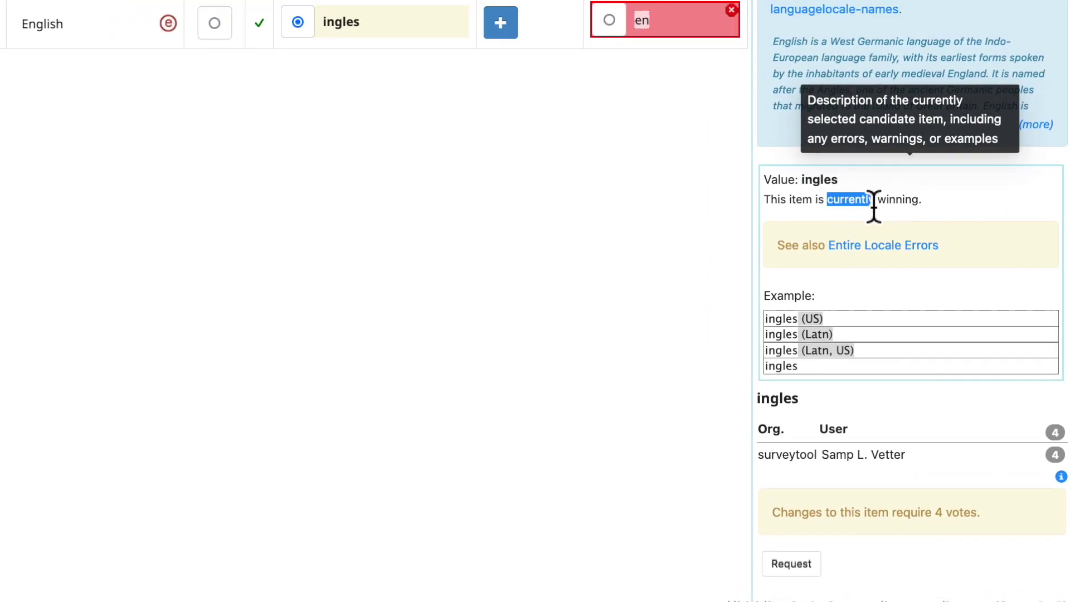
pyautogui.click(909, 201)
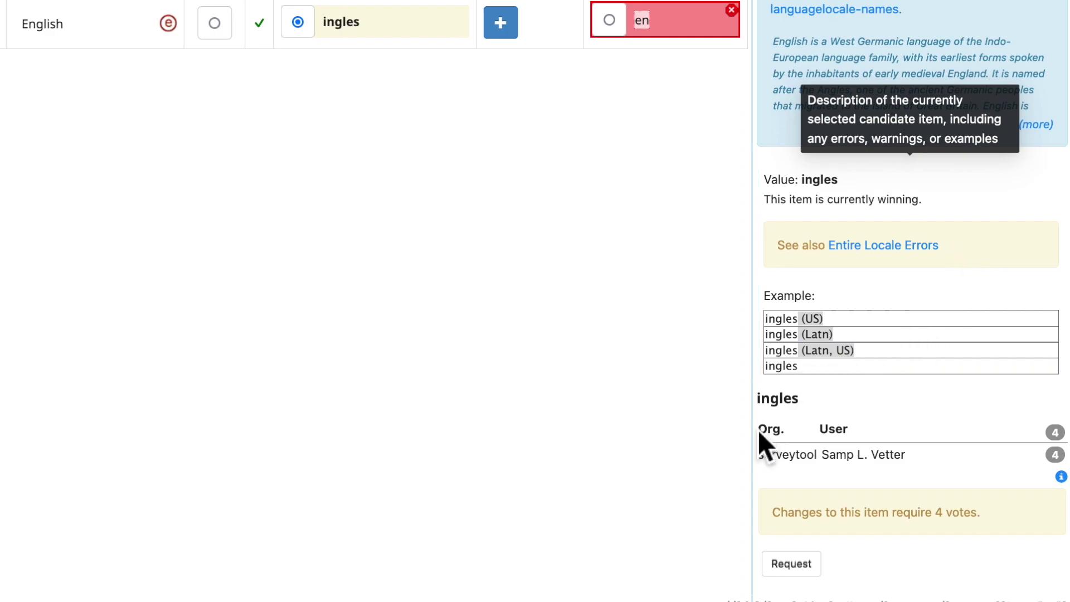
# - Review the 4-vote requirement and start a forum request for ingles
pyautogui.click(790, 429)
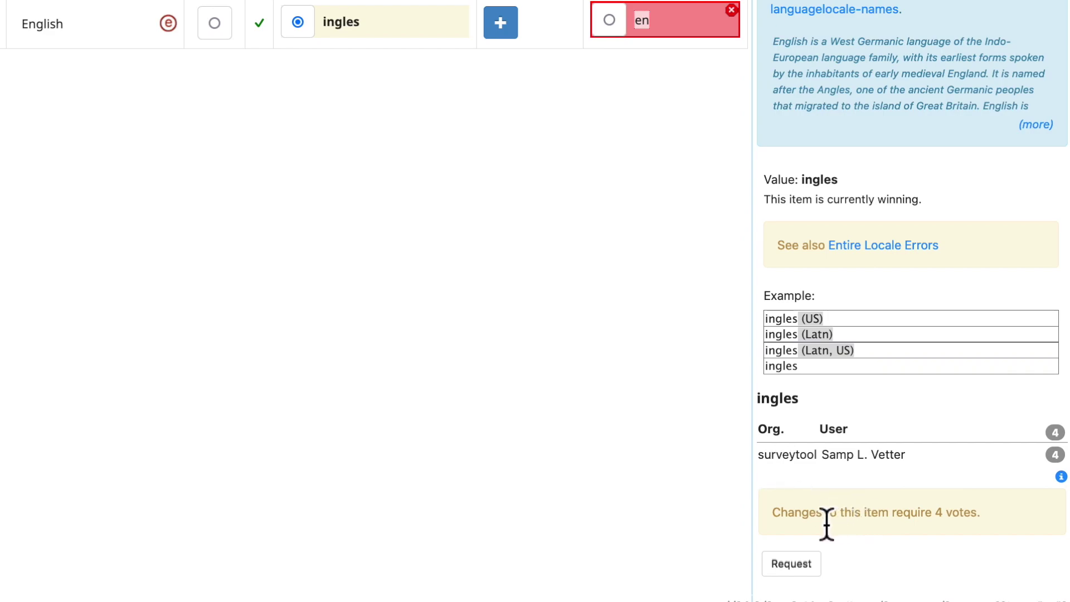
pyautogui.moveTo(774, 512); pyautogui.dragTo(1013, 521)
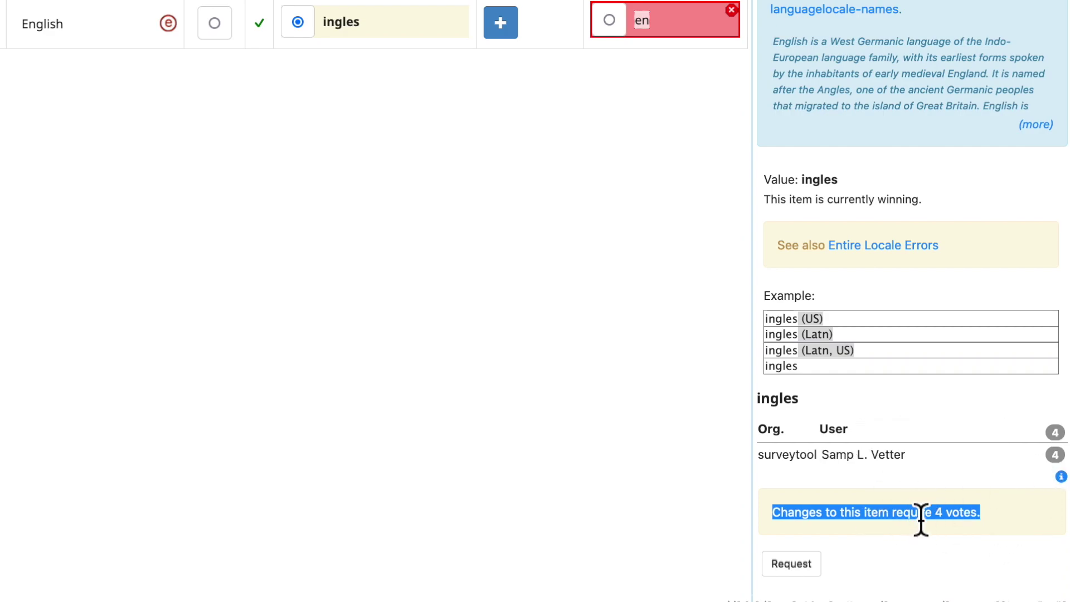
pyautogui.click(954, 567)
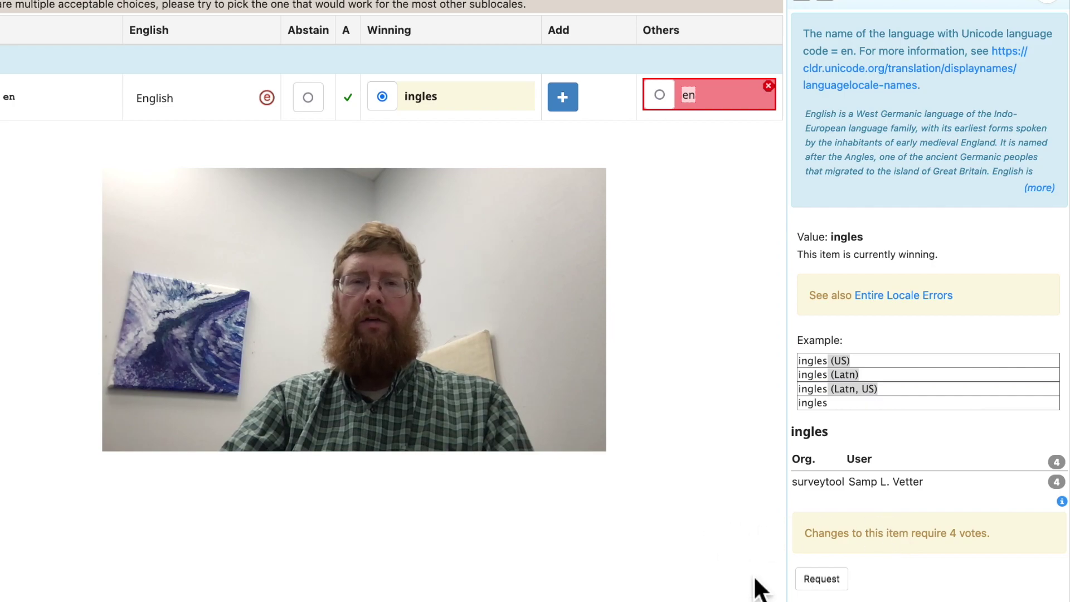
pyautogui.click(820, 580)
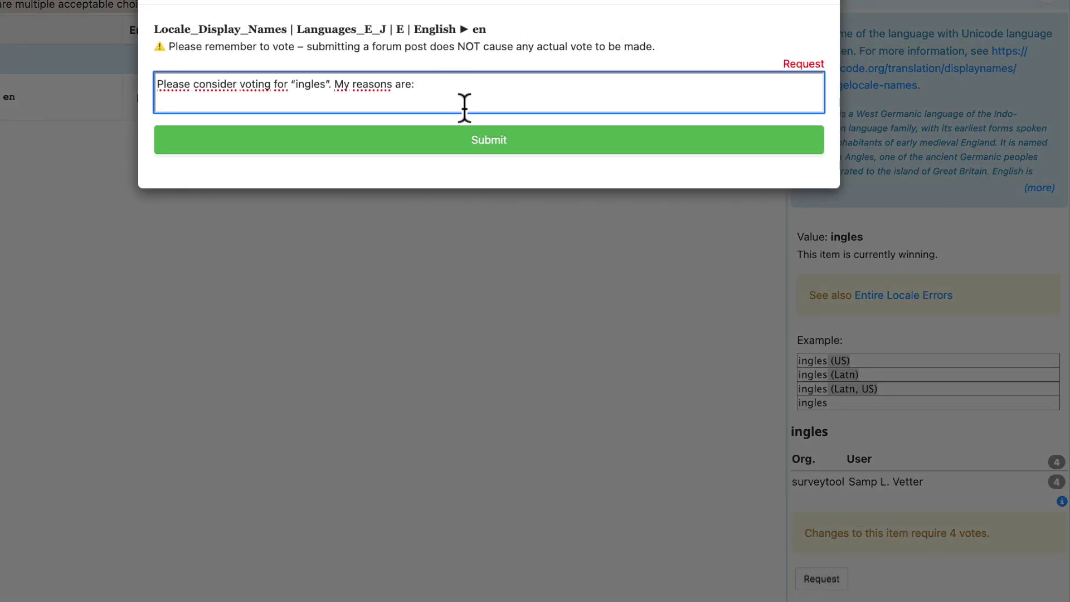
# - Post the request reasoning 'This is correct according to the Obolo Dictionary' and close the details
pyautogui.write('This is correct according to t')
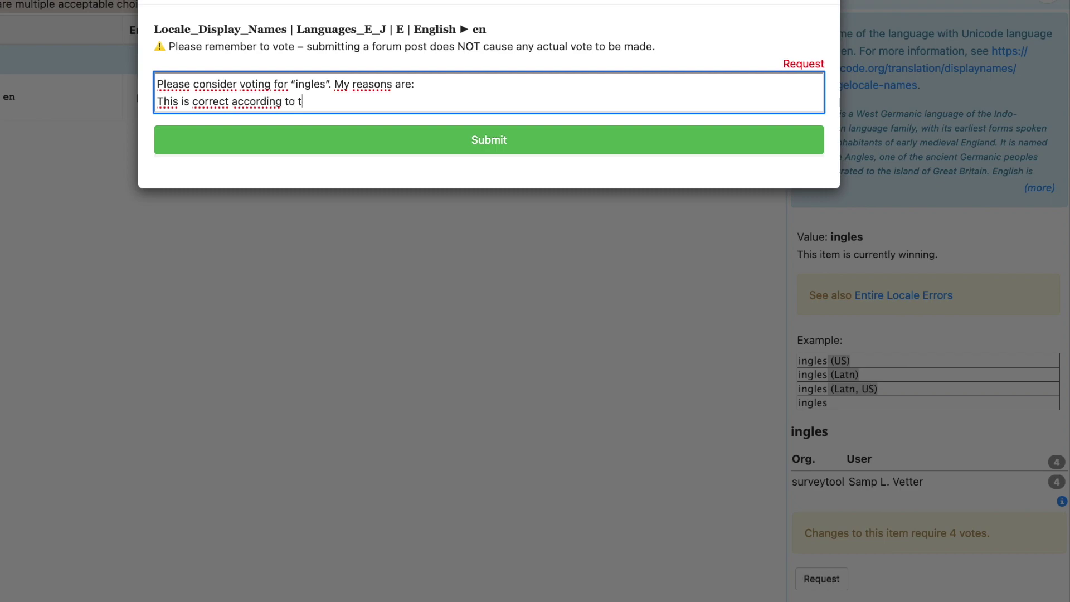
pyautogui.write('he Obolo Dictionary _____ page 4')
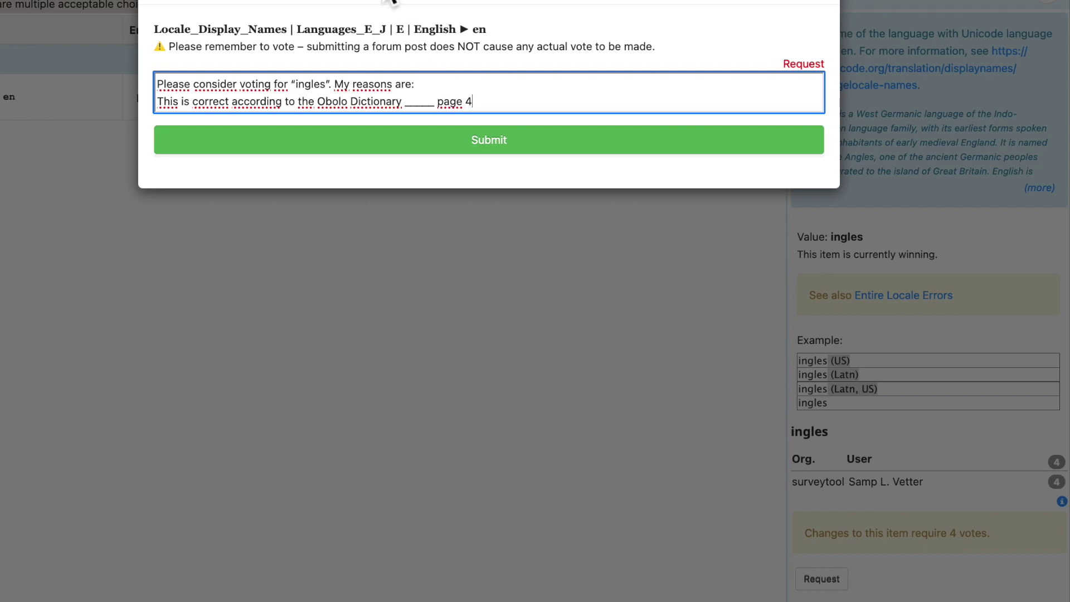
pyautogui.click(589, 153)
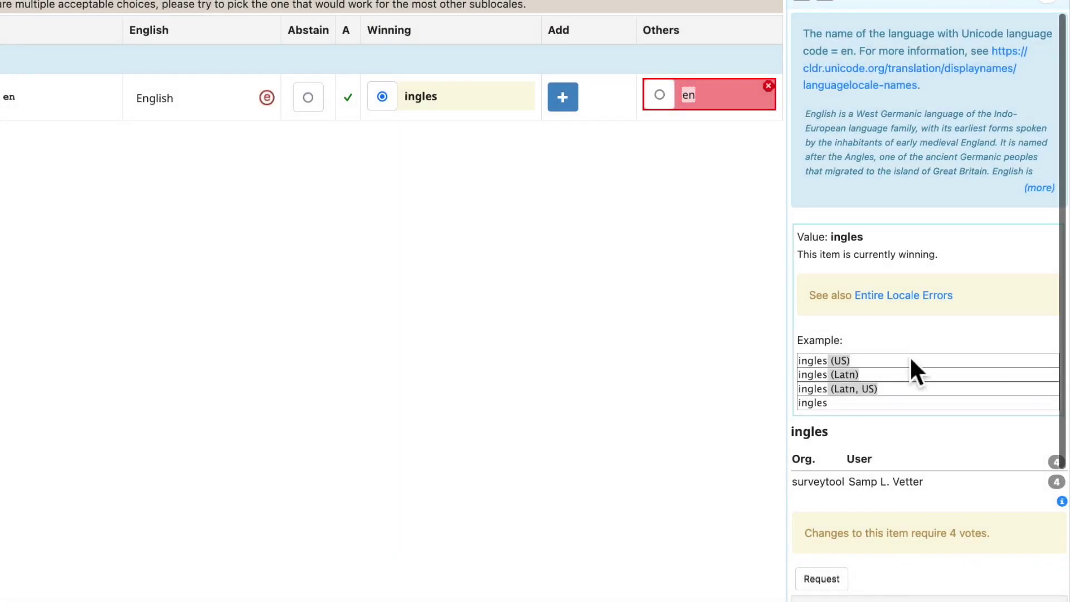
pyautogui.scroll(-3, 910, 356)
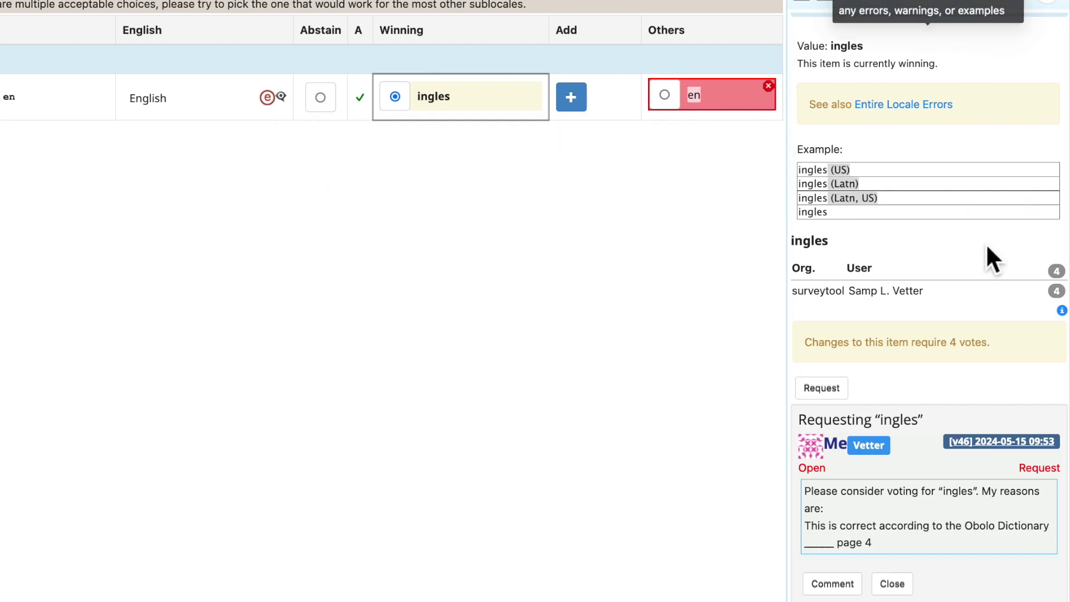
pyautogui.click(1055, 7)
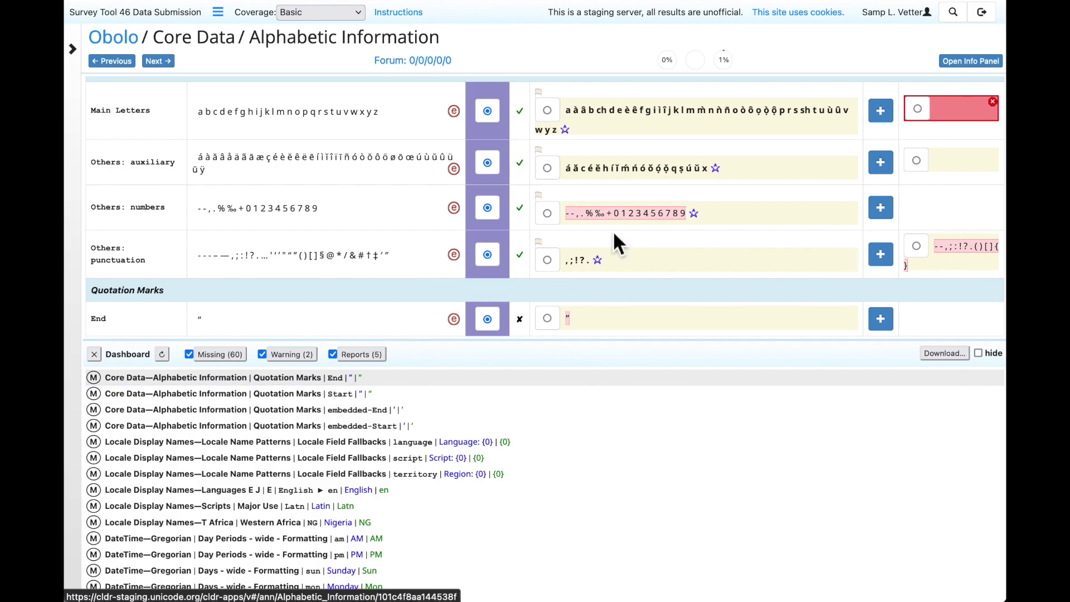
# - Vote for the existing End and Start quotation mark values
pyautogui.scroll(-4, 613, 230)
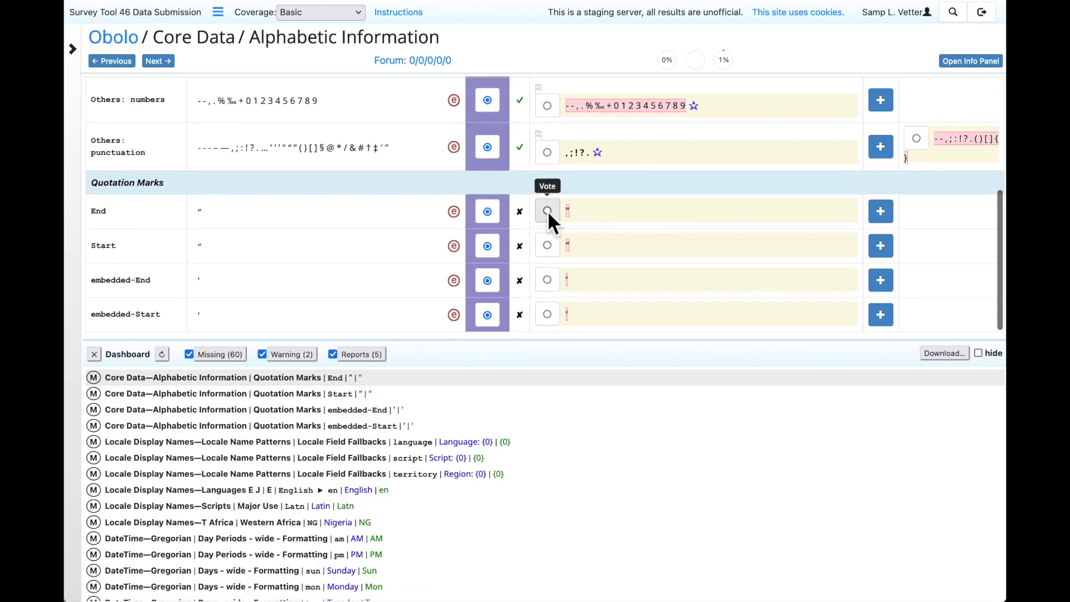
pyautogui.click(549, 212)
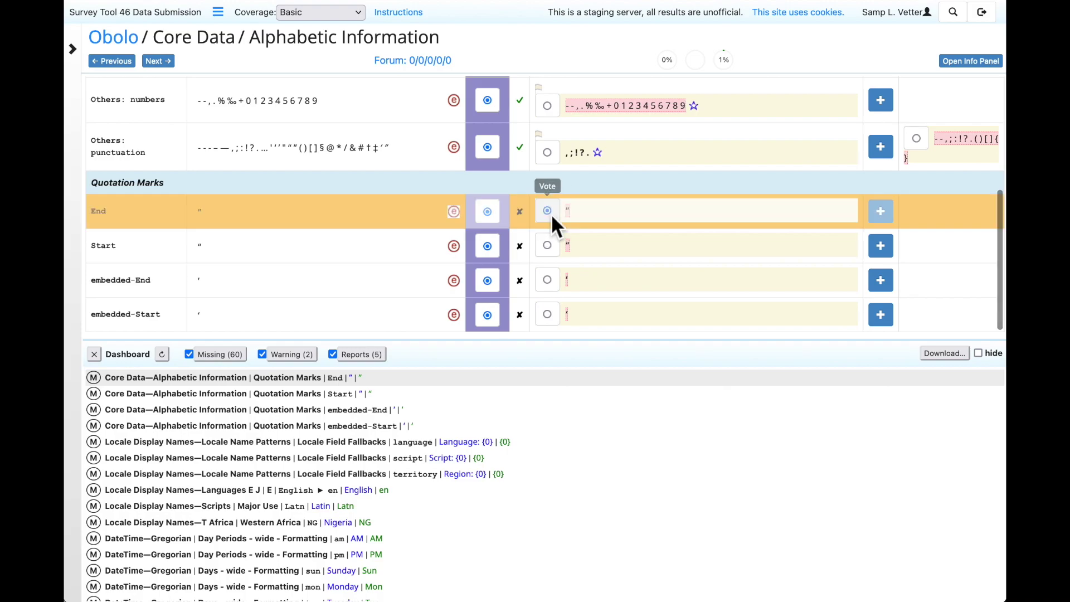
pyautogui.click(547, 245)
pyautogui.scroll(-1, 663, 285)
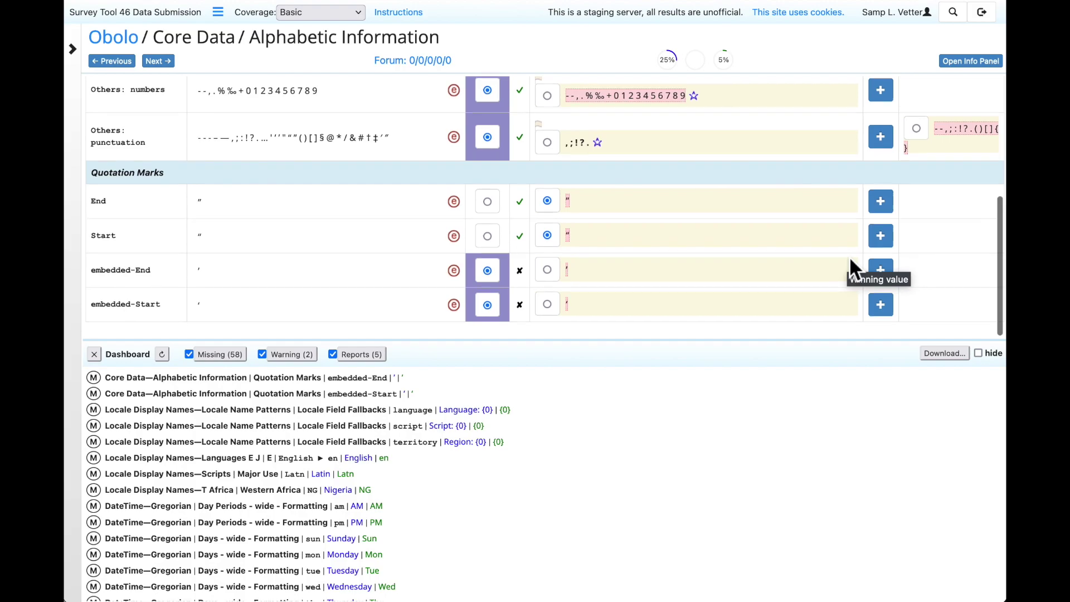
pyautogui.scroll(3, 754, 222)
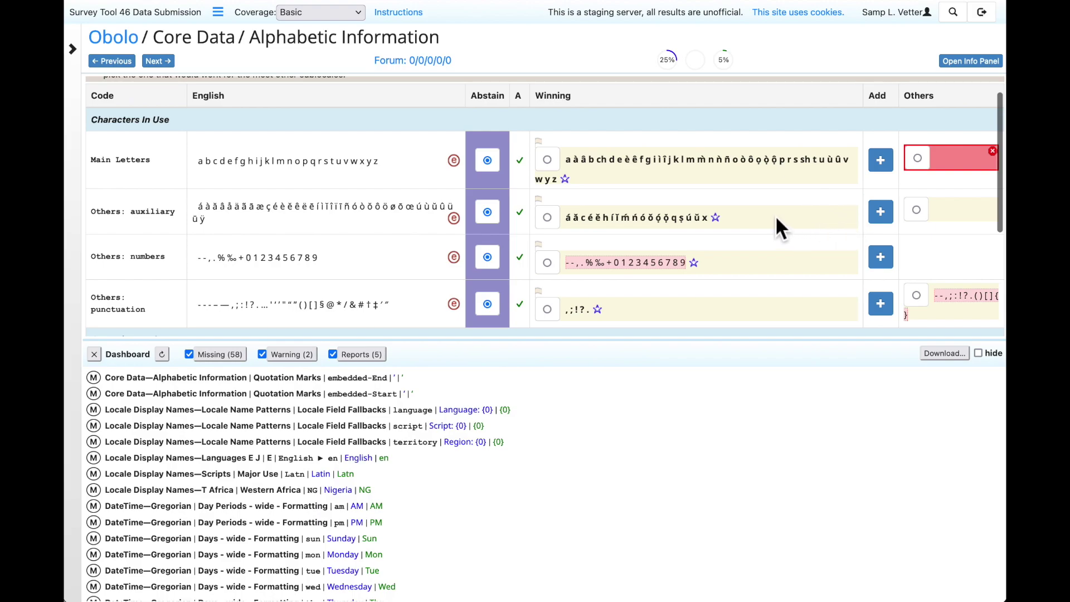
# - Propose a new auxiliary characters value that adds ç to the copied winning set
pyautogui.click(882, 214)
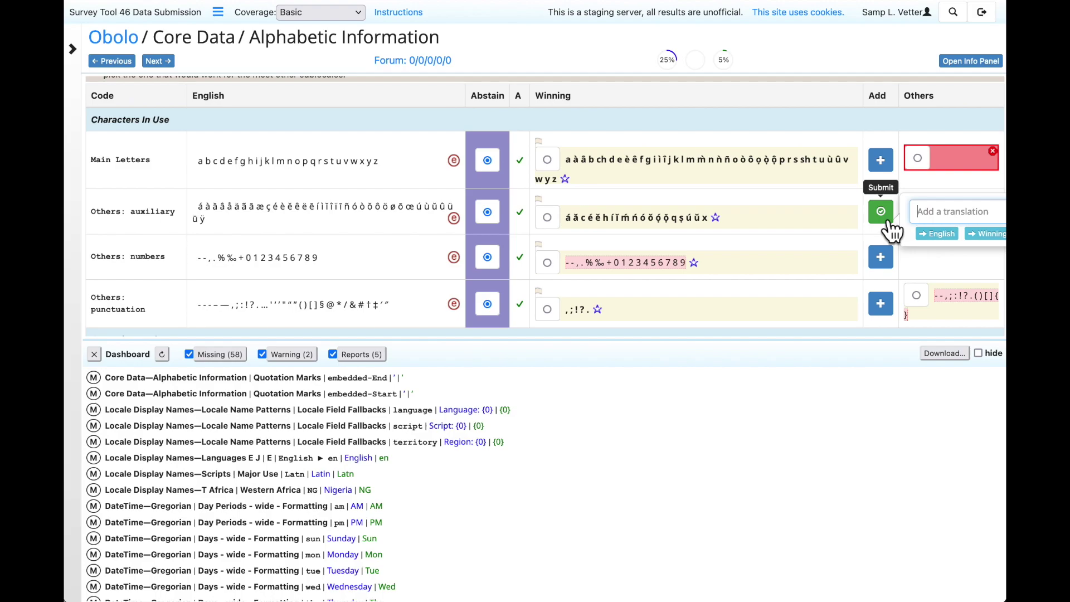
pyautogui.scroll(-1, 819, 239)
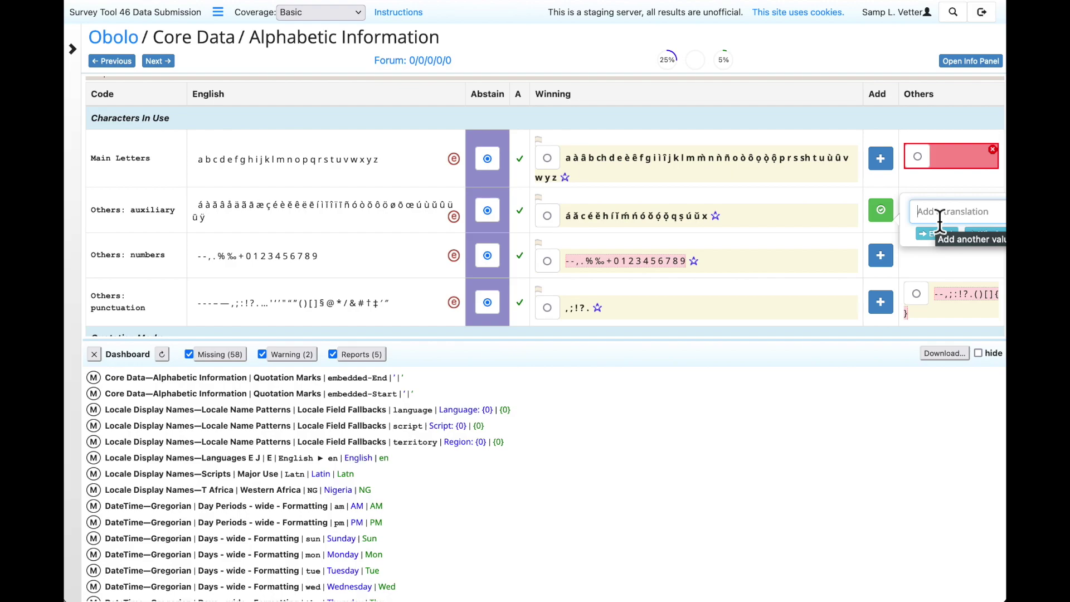
pyautogui.click(984, 241)
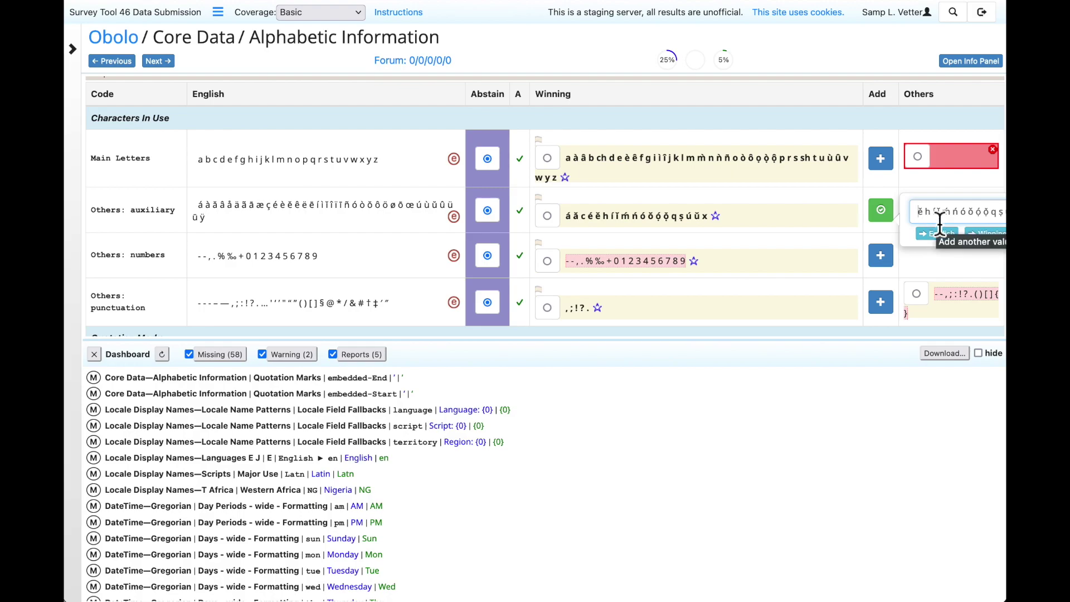
pyautogui.write('ç')
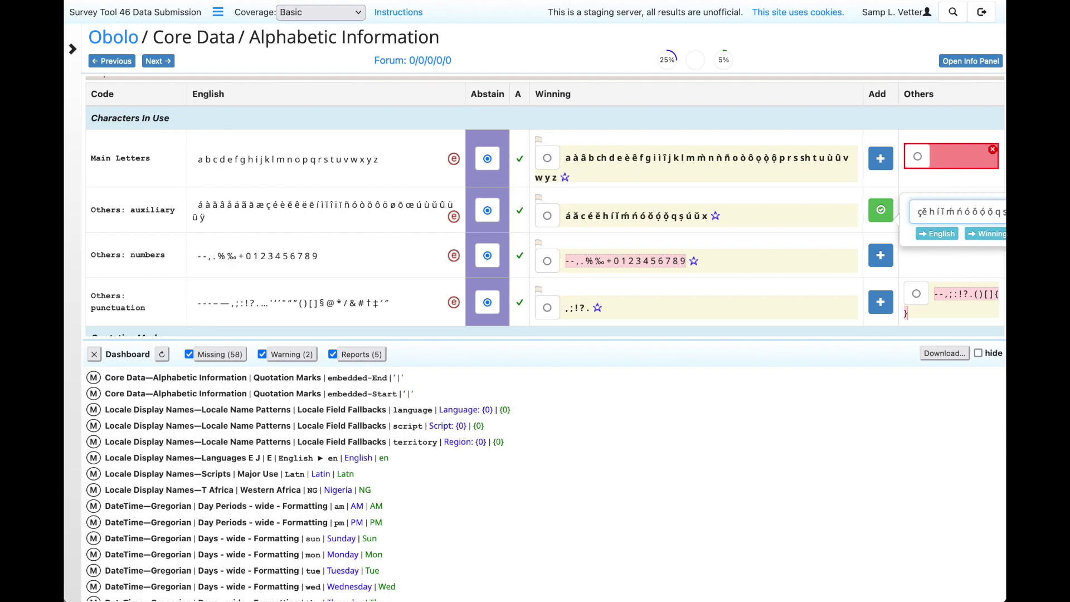
pyautogui.click(923, 212)
pyautogui.click(919, 217)
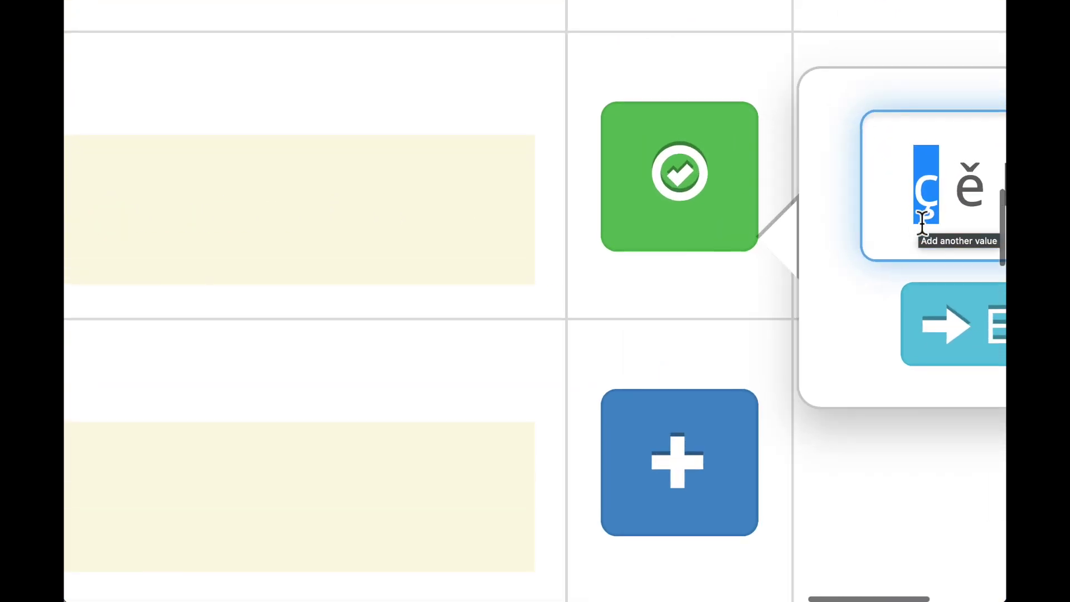
pyautogui.press('BackSpace')
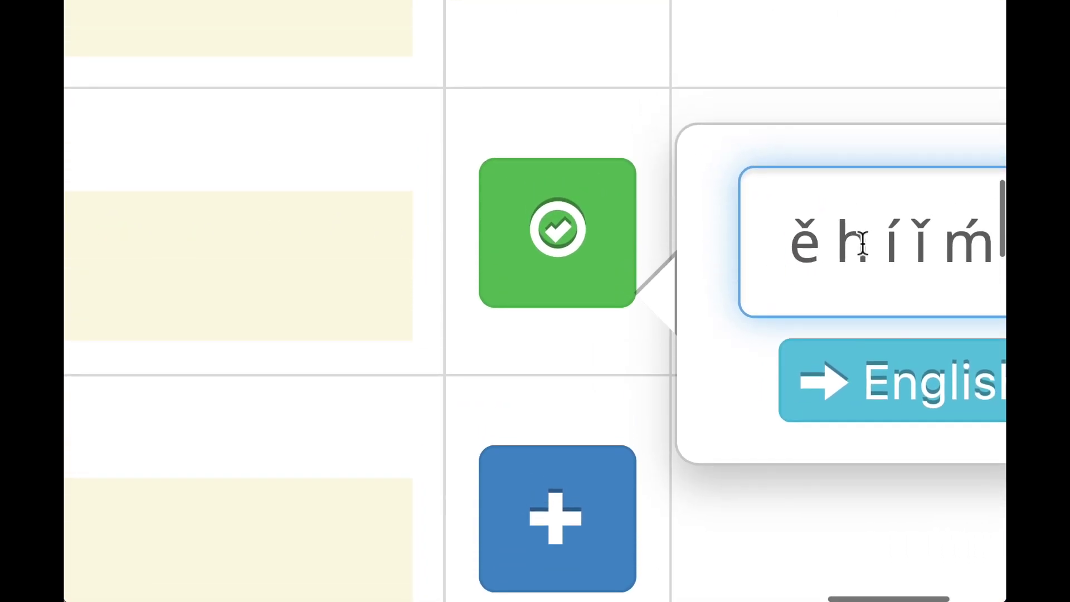
pyautogui.press('super+z')
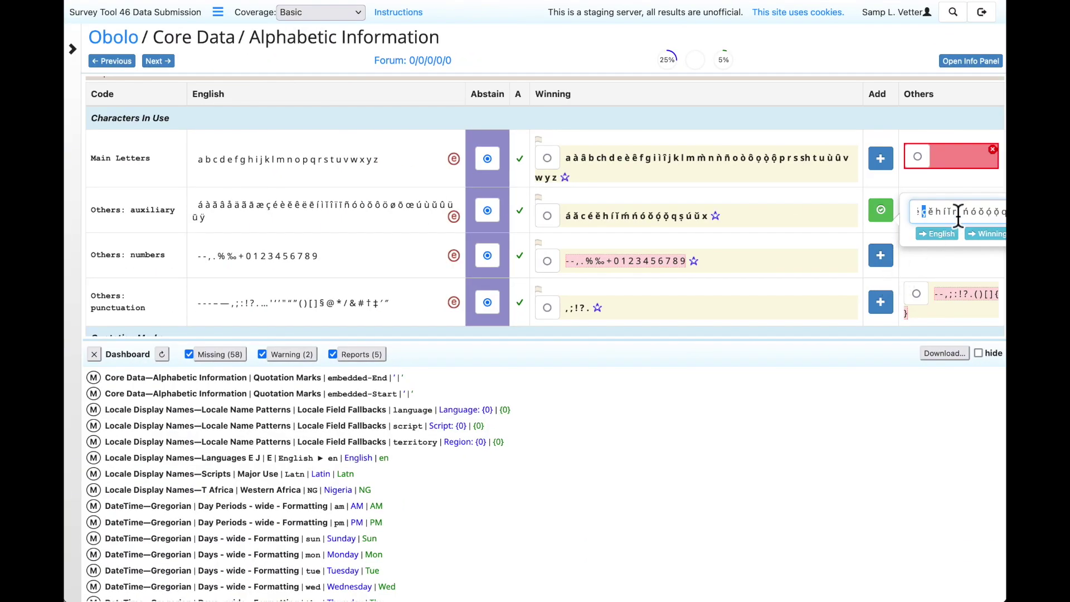
pyautogui.click(953, 218)
pyautogui.press('Return')
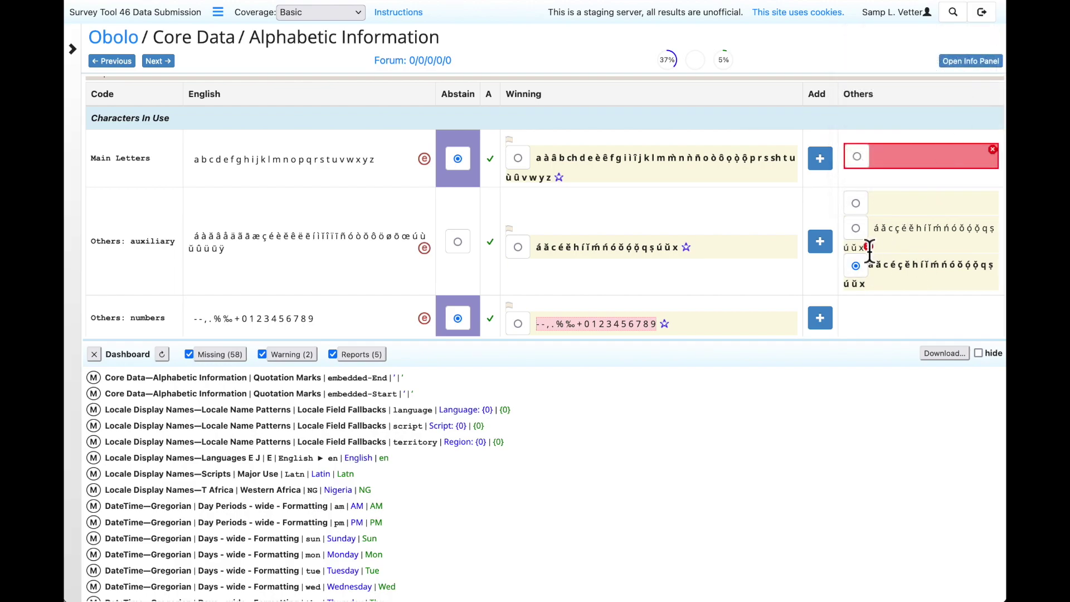
pyautogui.click(955, 59)
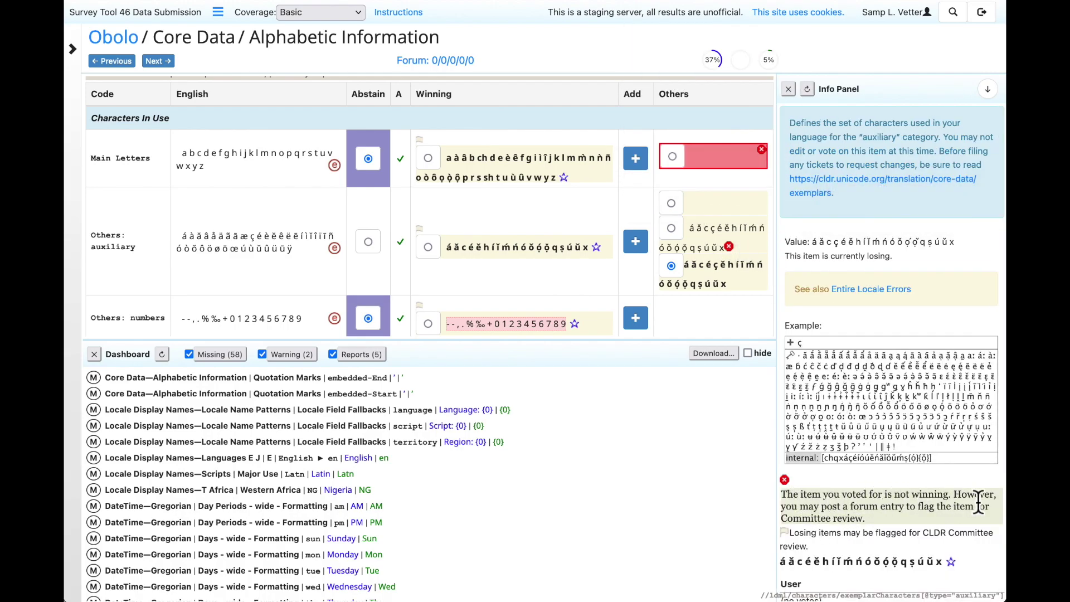
# - Flag the auxiliary characters item for committee review with a forum request citing loan words
pyautogui.scroll(-3, 943, 511)
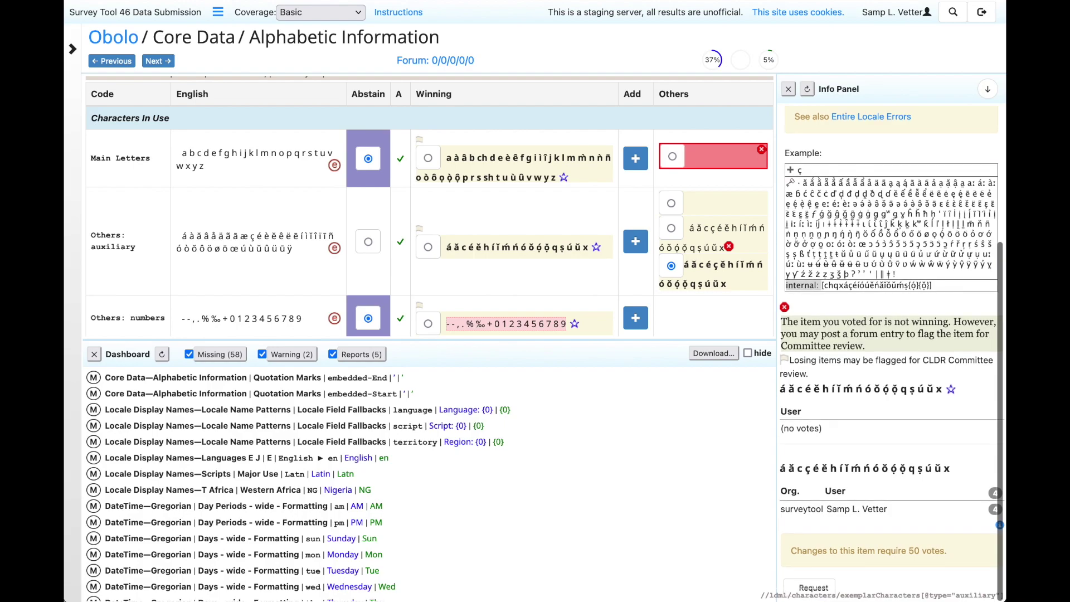
pyautogui.click(811, 588)
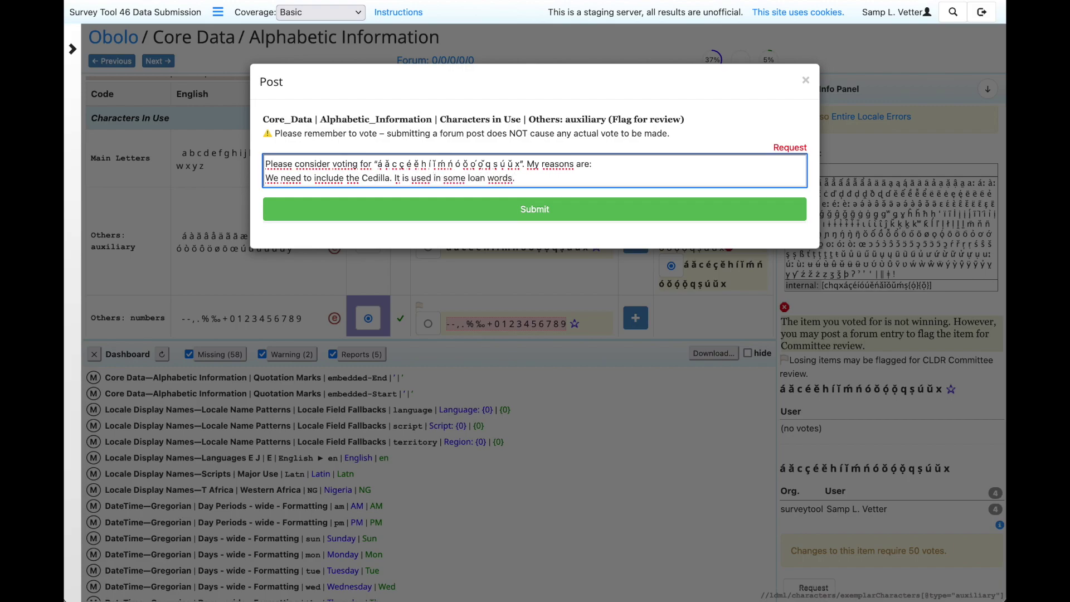
pyautogui.click(575, 216)
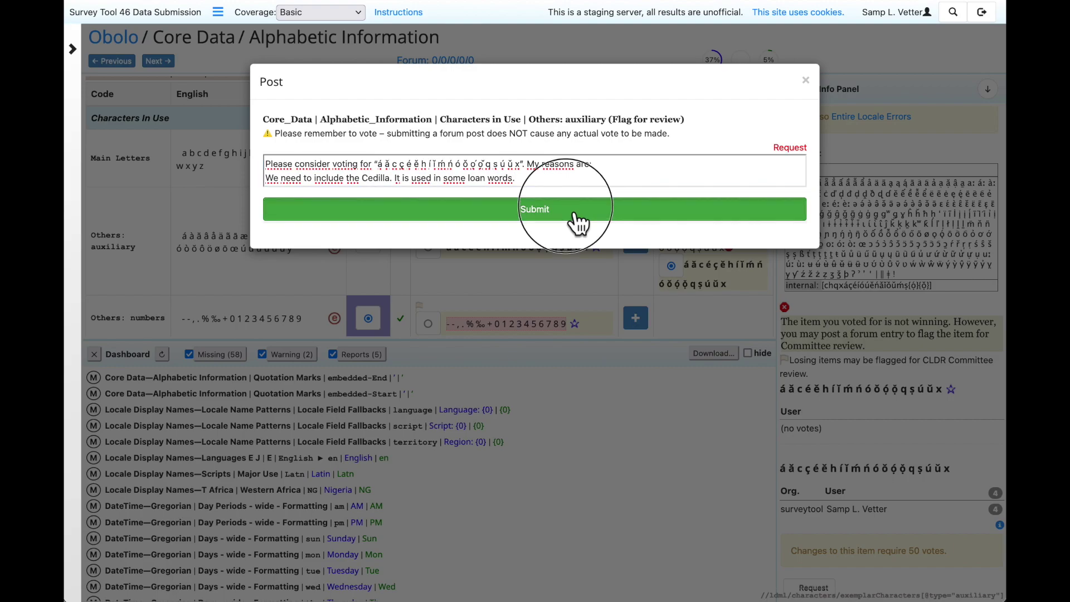
pyautogui.scroll(-4, 871, 437)
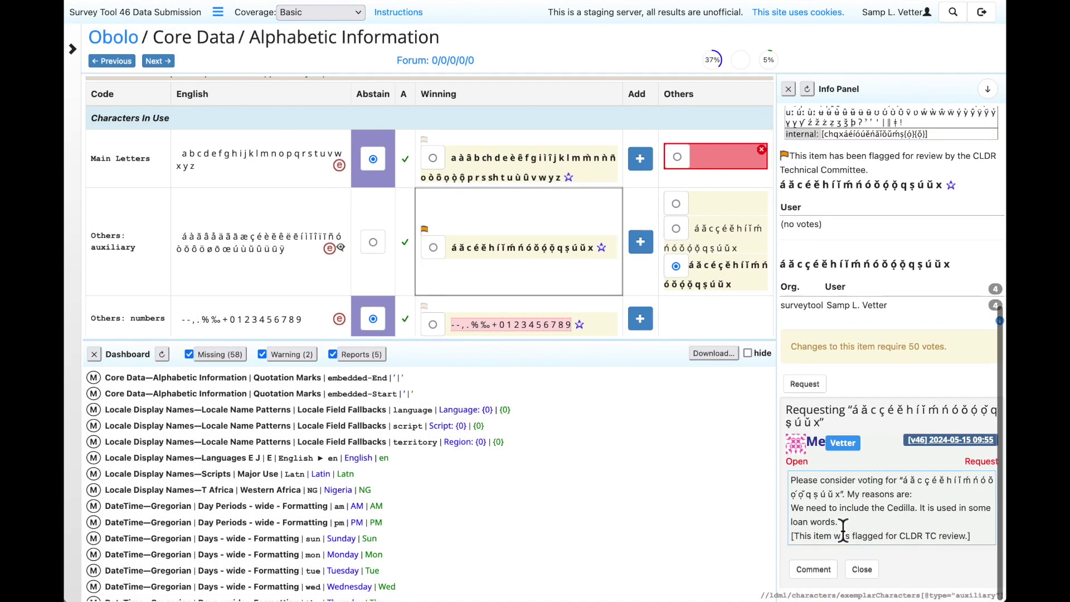
pyautogui.tripleClick(801, 538)
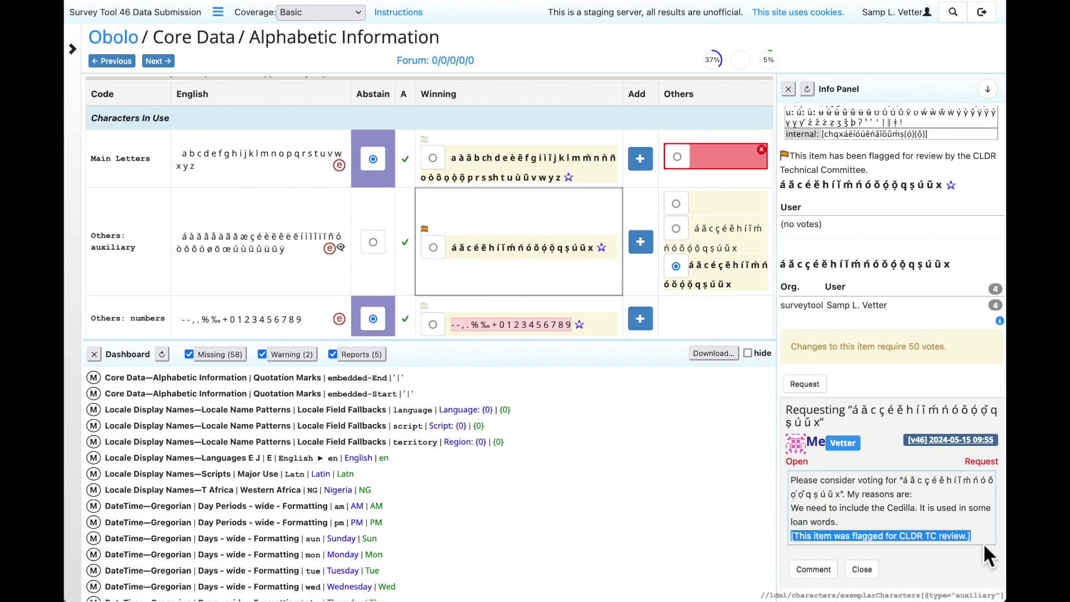
pyautogui.click(955, 559)
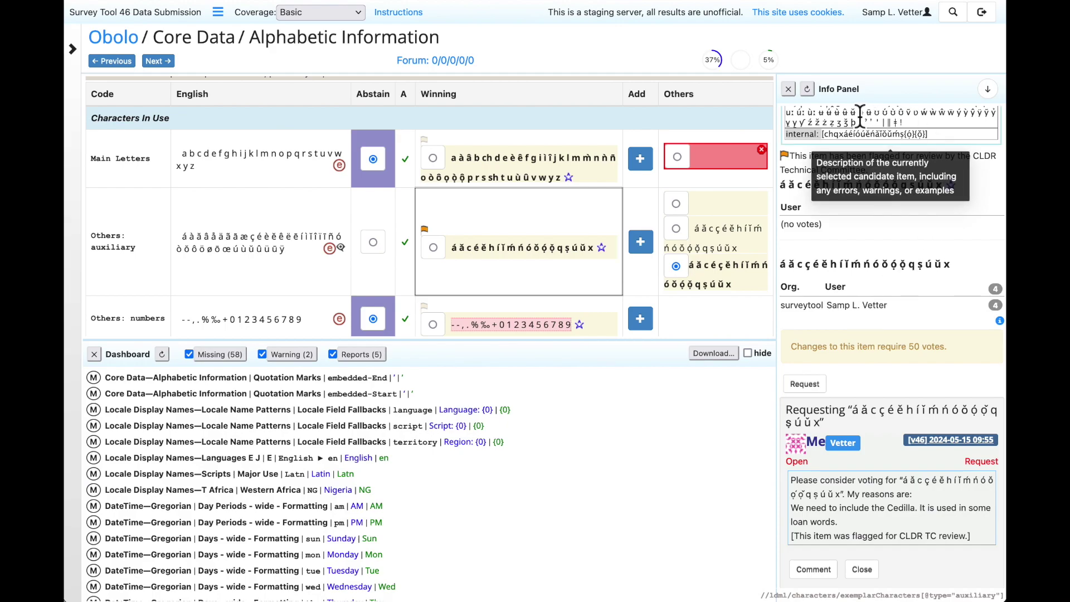
pyautogui.click(788, 89)
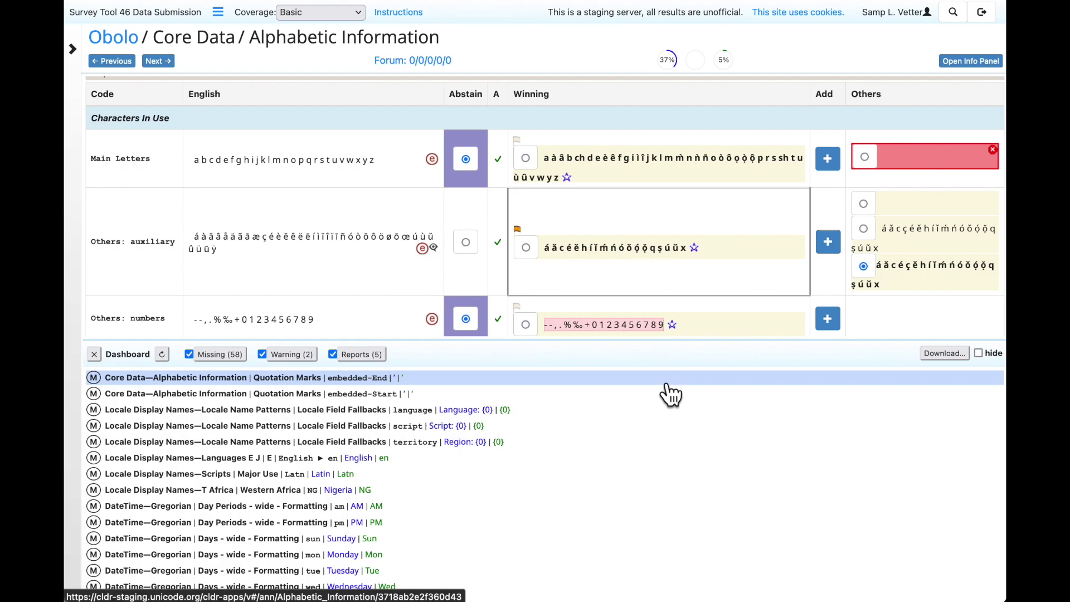
# - On the Gregorian page, start a new HHH:mm format value, replacing 'hm' with 'HH:hh'
pyautogui.scroll(-5, 671, 394)
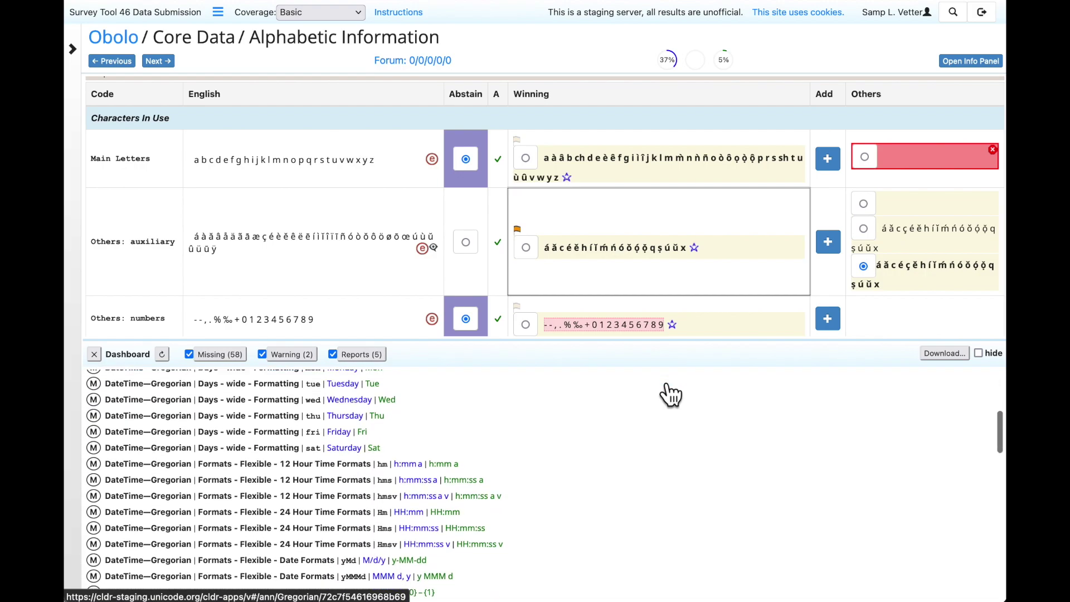
pyautogui.scroll(3, 671, 395)
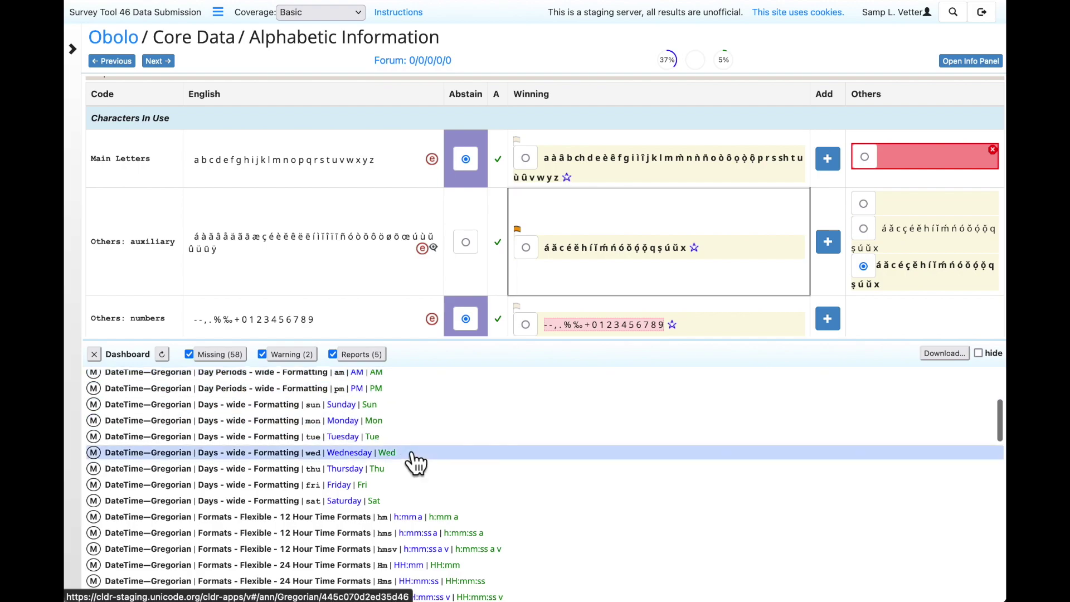
pyautogui.click(403, 453)
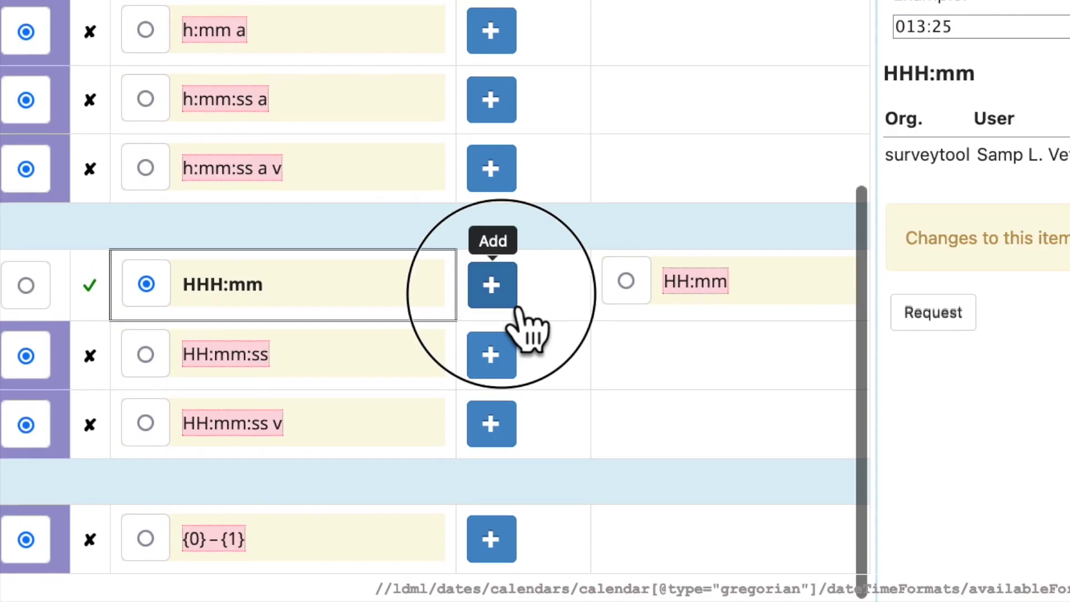
pyautogui.click(544, 444)
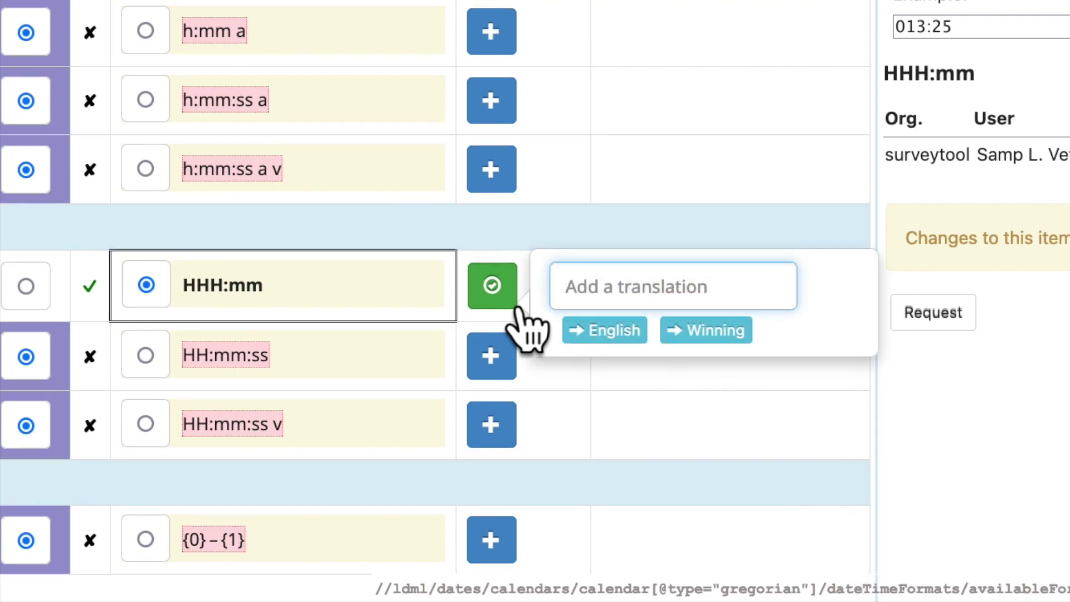
pyautogui.write('hm')
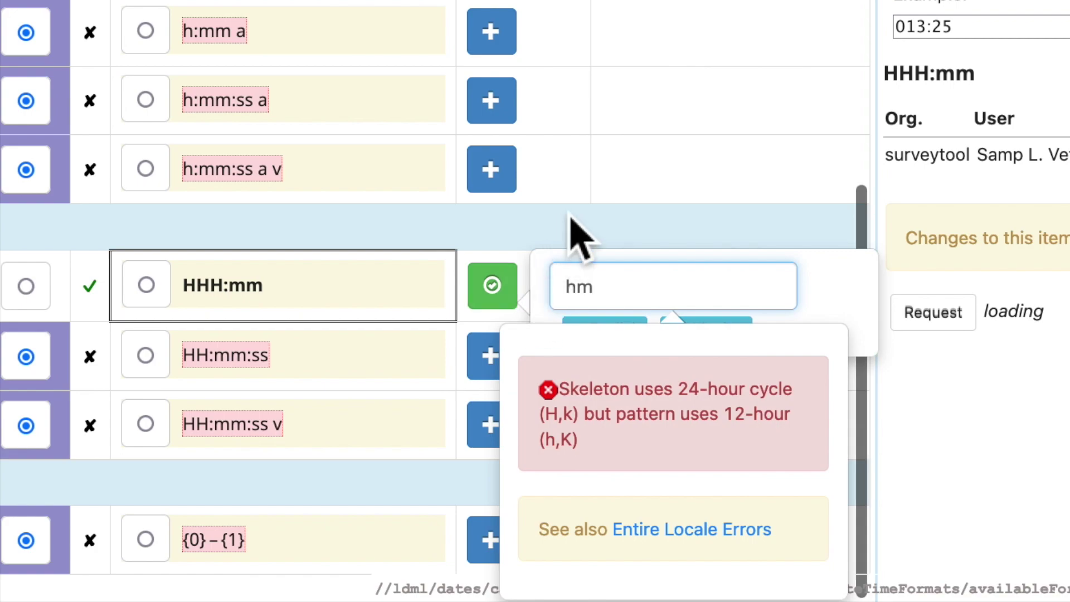
pyautogui.click(607, 283)
pyautogui.doubleClick(608, 283)
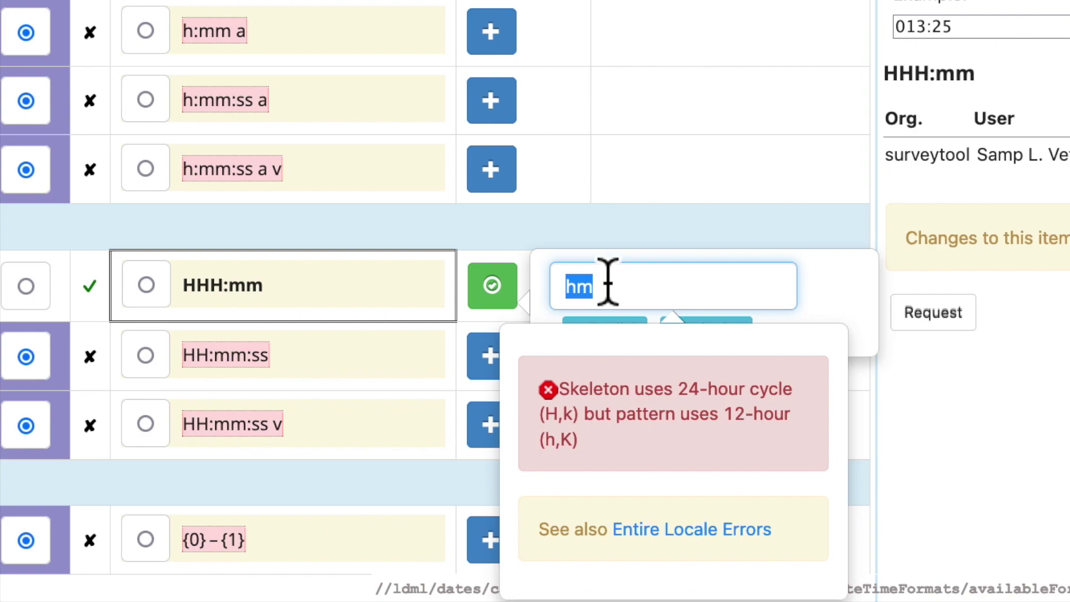
pyautogui.write('HH')
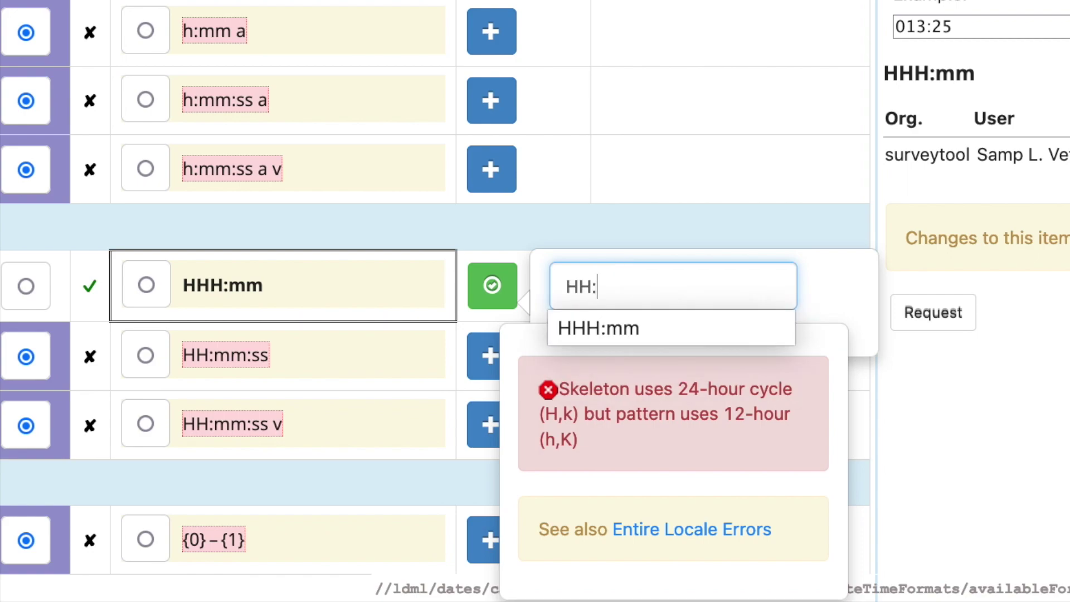
pyautogui.write(':hh:mm')
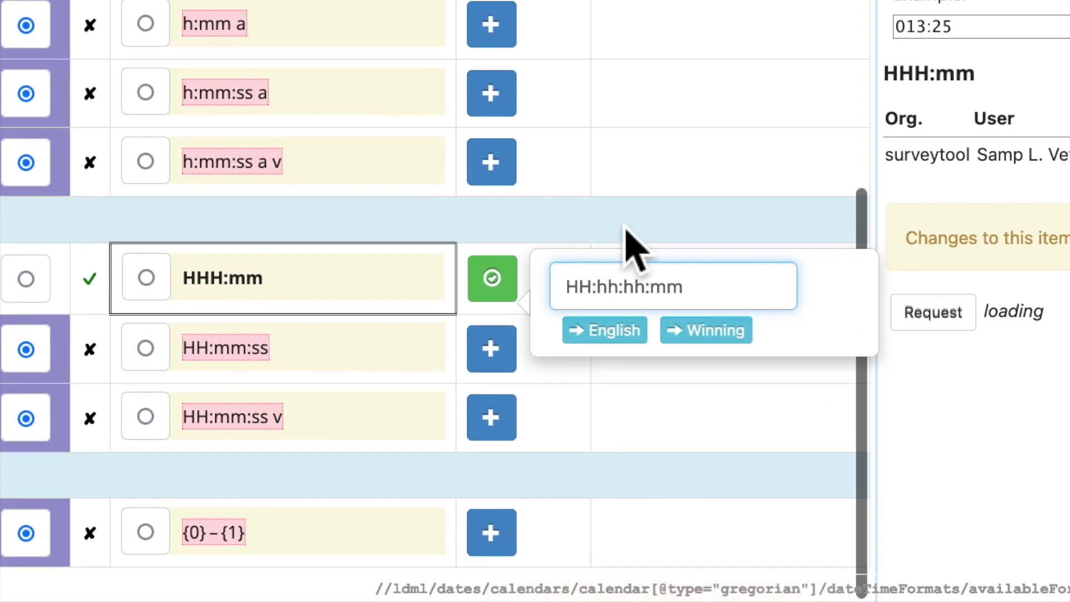
pyautogui.moveTo(656, 287)
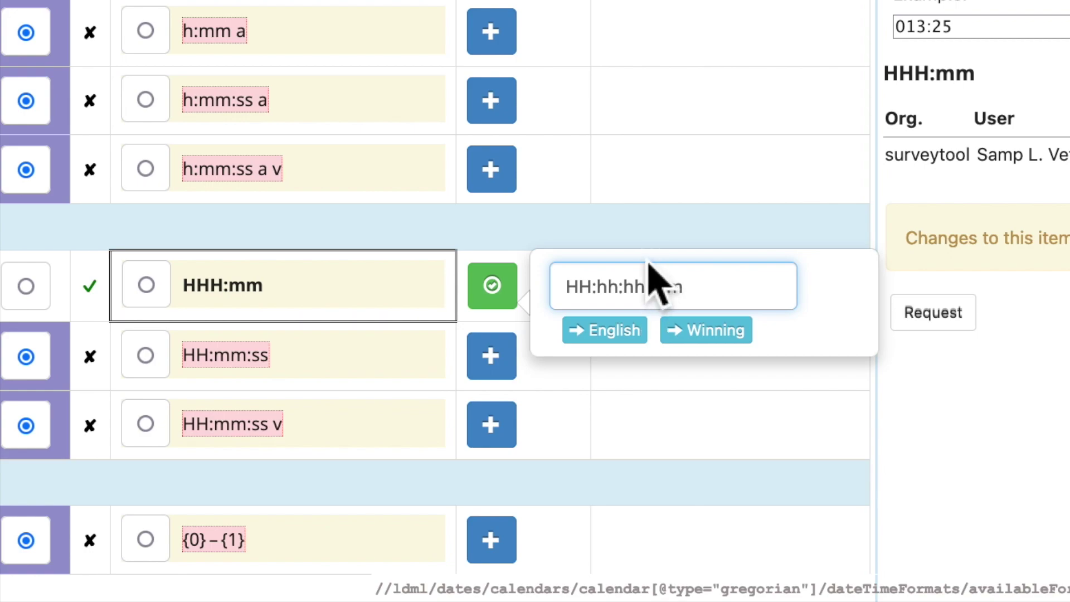
pyautogui.moveTo(641, 316)
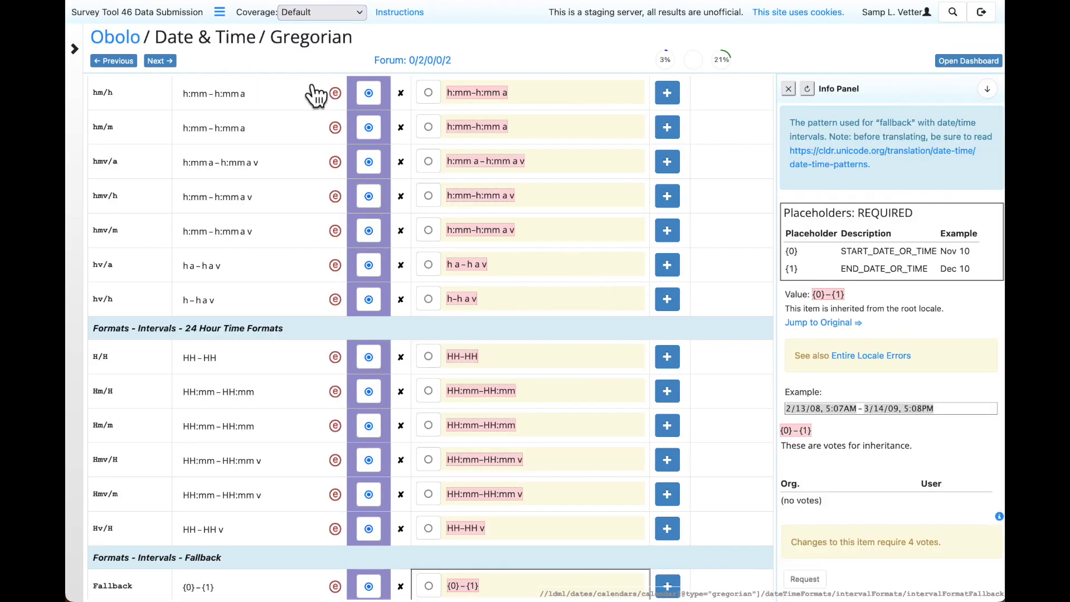
# - Open the locale's section navigation menu from the Gregorian interval formats
pyautogui.moveTo(71, 67)
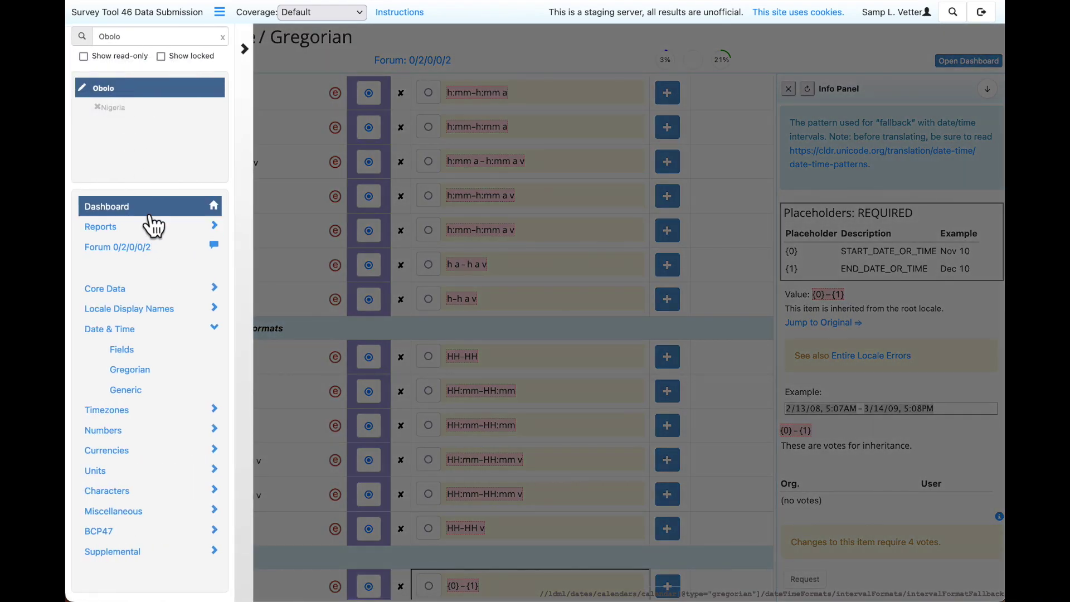
# - Show the Obolo forum filtered to 'Open requests by you'
pyautogui.click(151, 255)
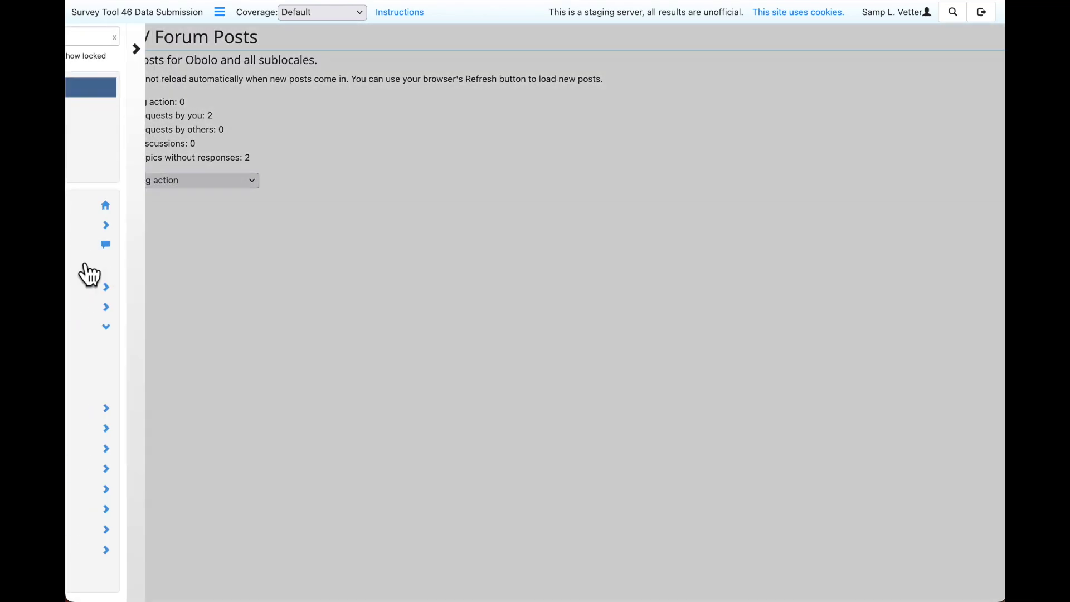
pyautogui.moveTo(119, 306)
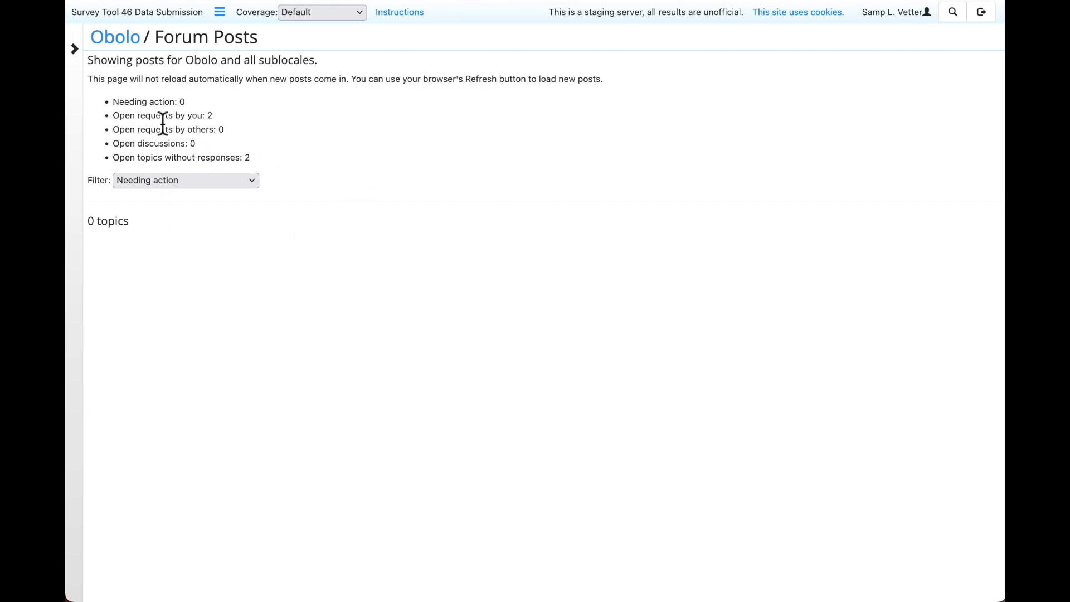
pyautogui.click(184, 179)
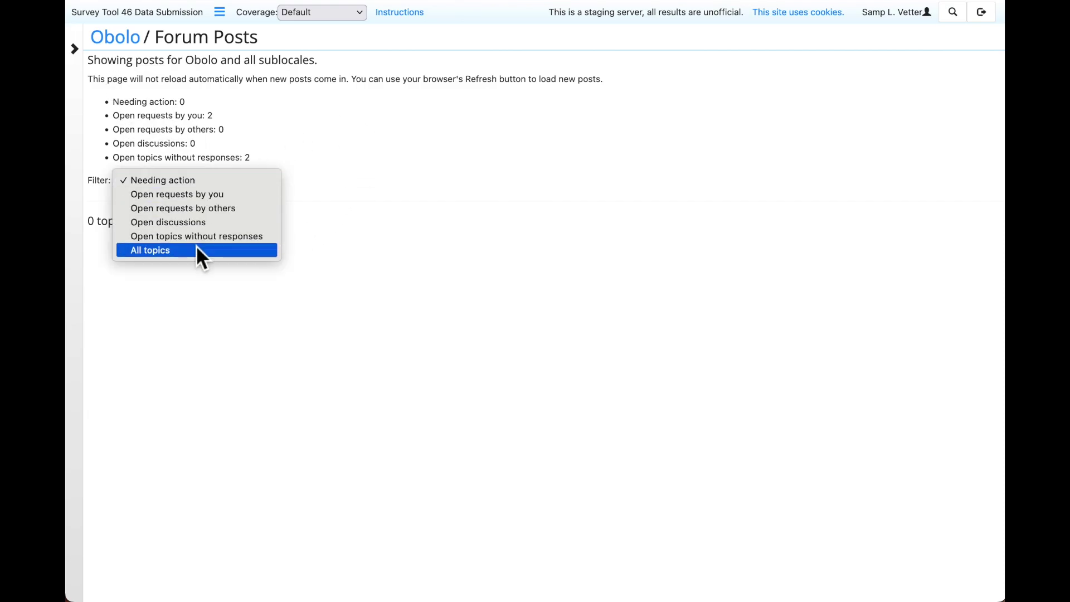
pyautogui.click(198, 194)
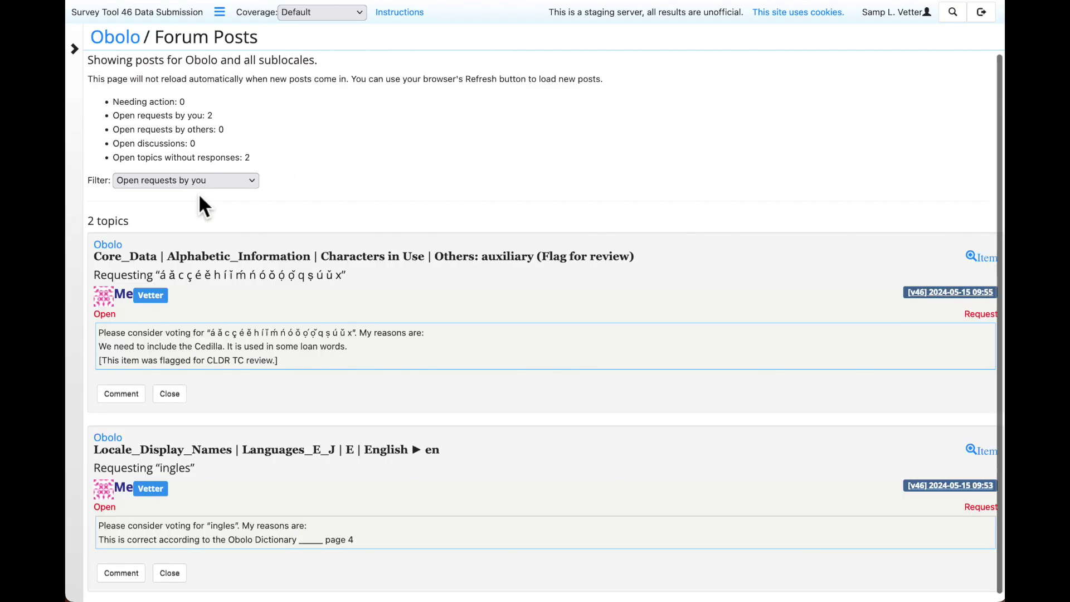
# - Read the two open request posts about auxiliary characters and 'ingles'
pyautogui.scroll(-1, 421, 339)
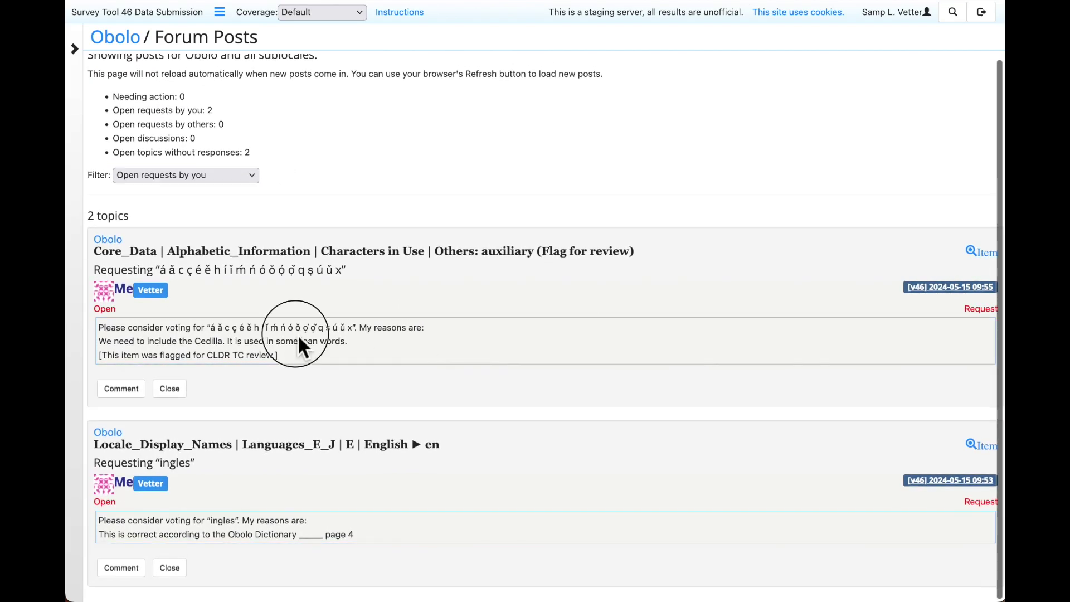
pyautogui.tripleClick(297, 334)
pyautogui.moveTo(297, 335); pyautogui.dragTo(306, 373)
pyautogui.click(310, 367)
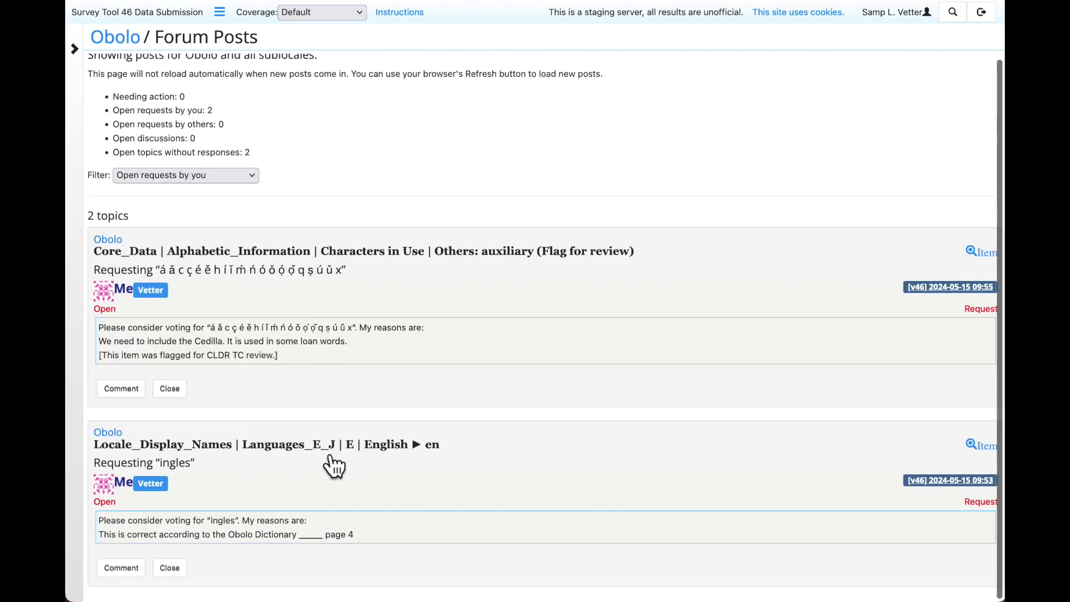
pyautogui.tripleClick(292, 523)
pyautogui.moveTo(306, 531); pyautogui.dragTo(326, 543)
pyautogui.click(326, 539)
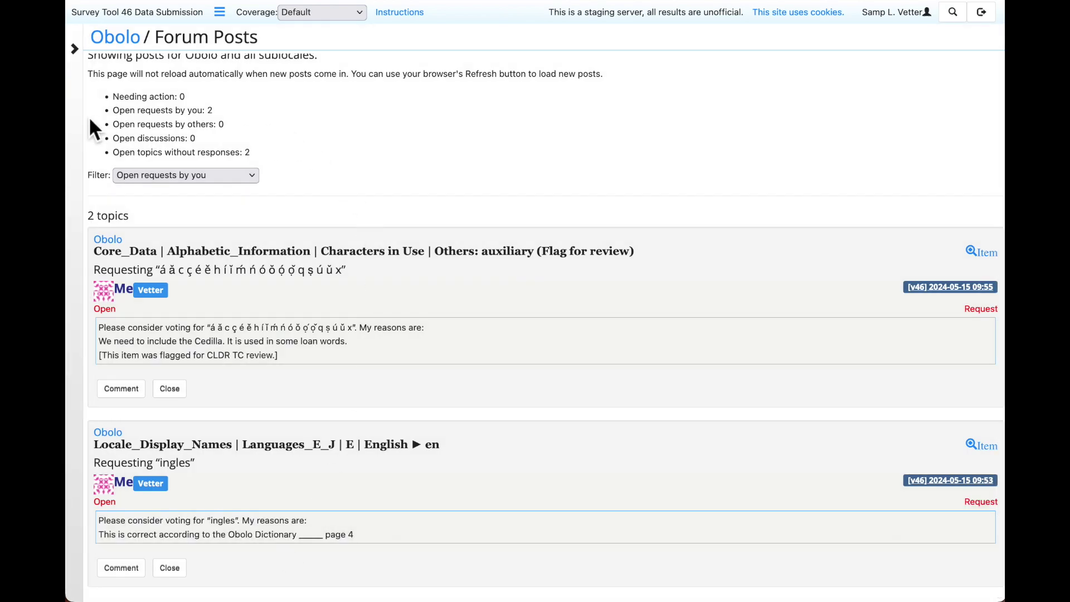
# - Open the Obolo Datetime report, scan its patterns table and check one view link
pyautogui.moveTo(81, 131)
pyautogui.click(112, 227)
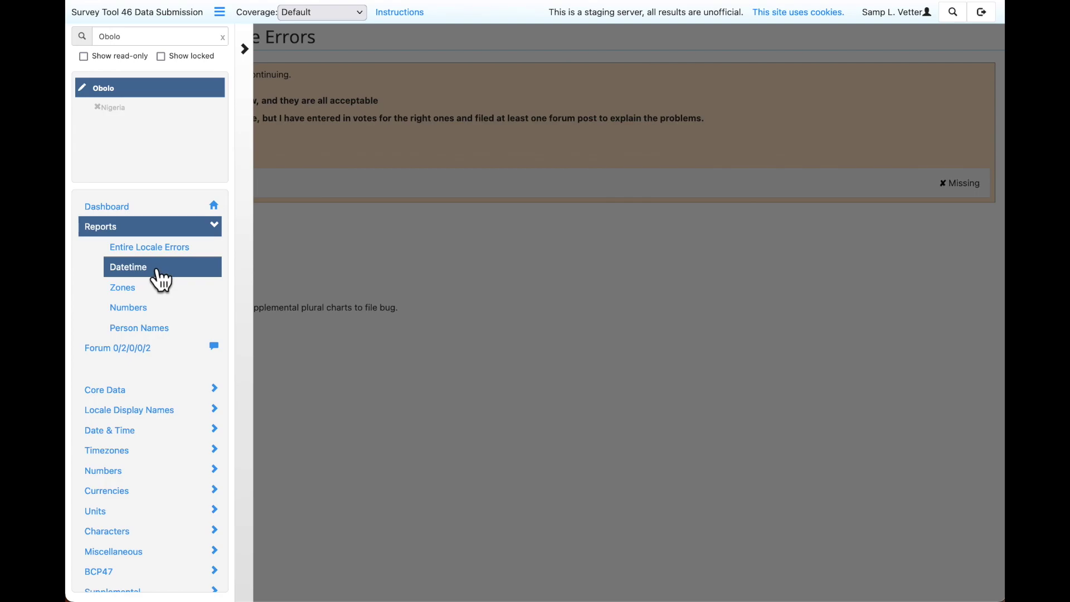
pyautogui.click(161, 279)
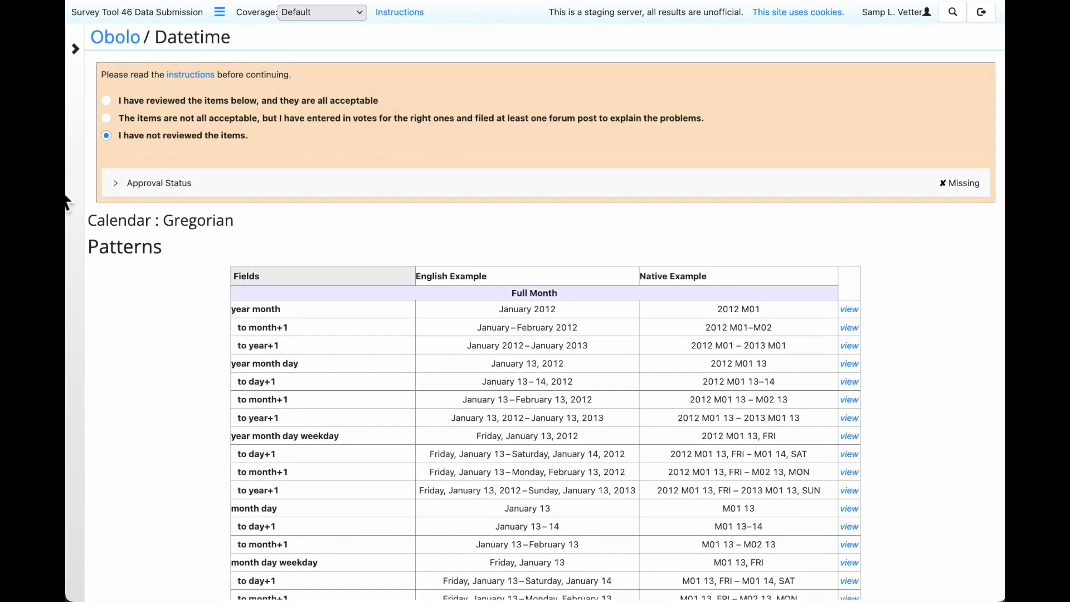
pyautogui.moveTo(81, 190)
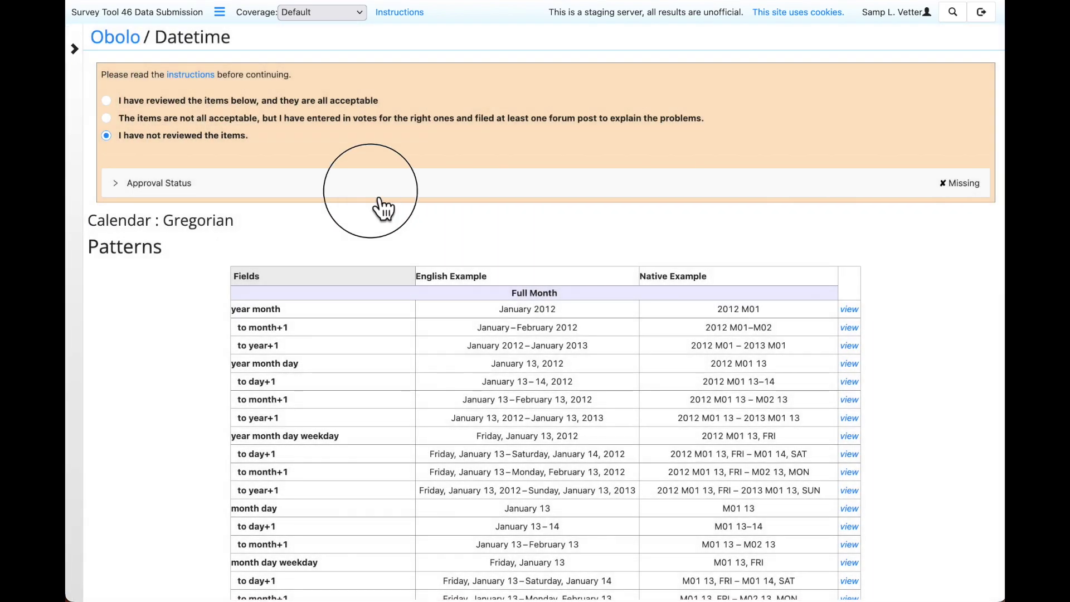
pyautogui.moveTo(604, 306); pyautogui.dragTo(646, 413)
pyautogui.scroll(-3, 642, 401)
pyautogui.click(642, 401)
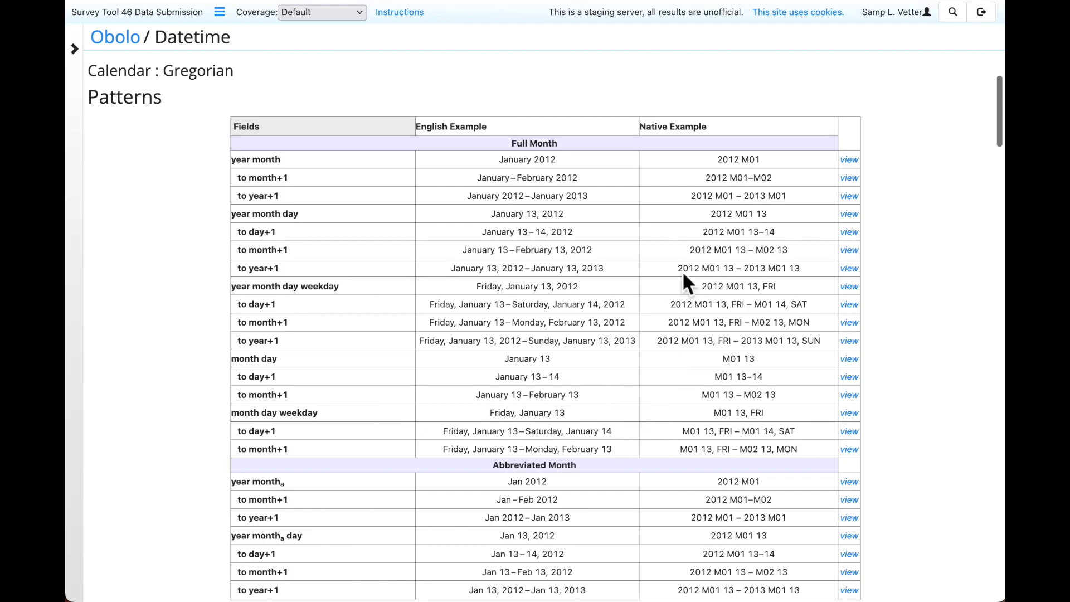
pyautogui.scroll(-3, 689, 315)
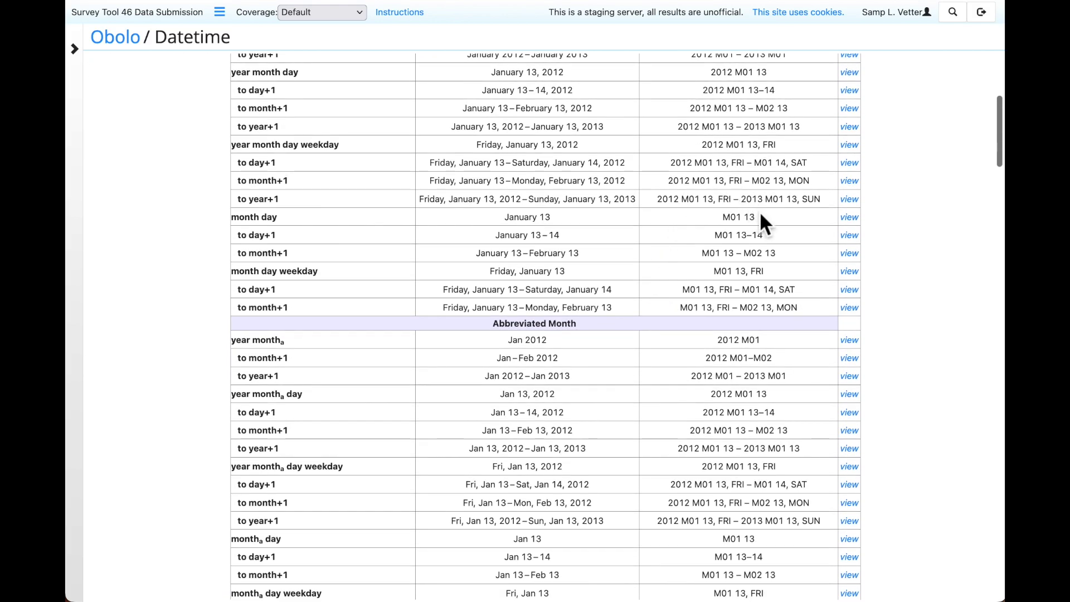
pyautogui.click(864, 205)
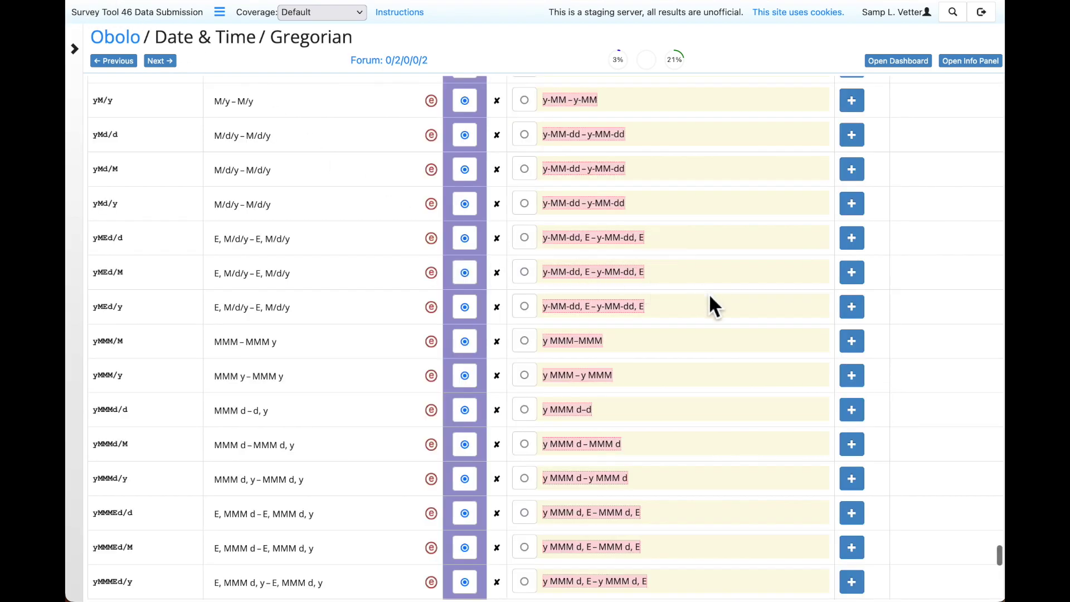
pyautogui.hotkey('alt', 'Left')
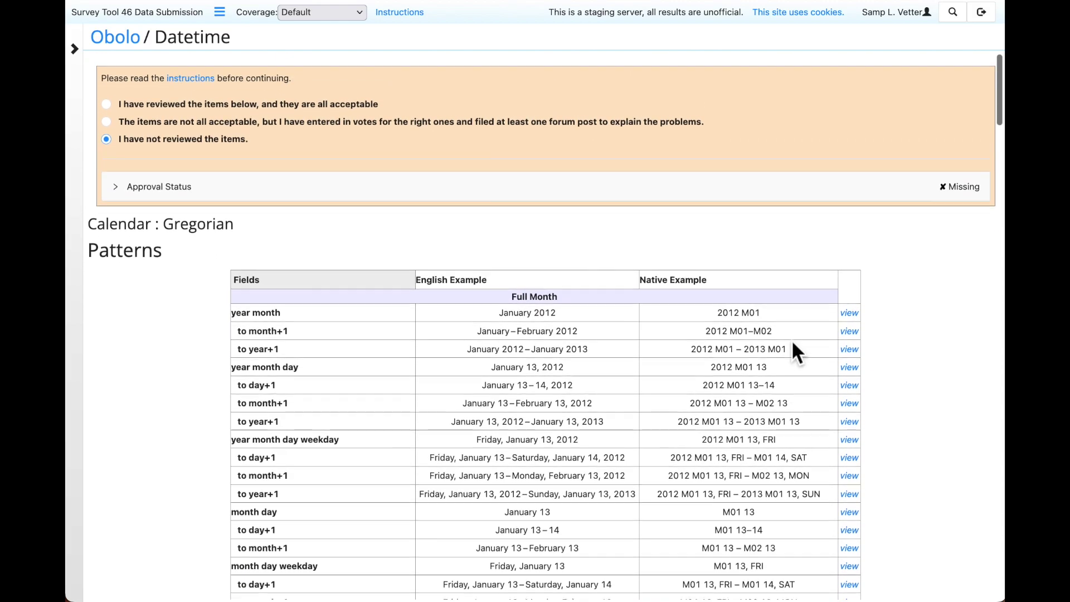
# - Try both review choices, then set the Datetime report back to 'I have not reviewed'
pyautogui.click(136, 191)
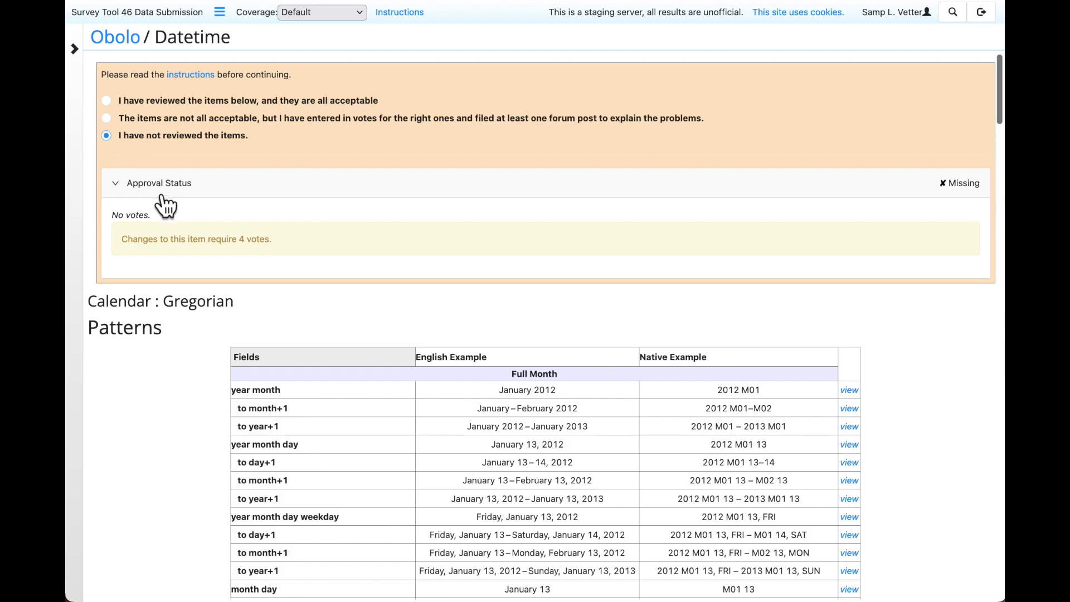
pyautogui.click(160, 189)
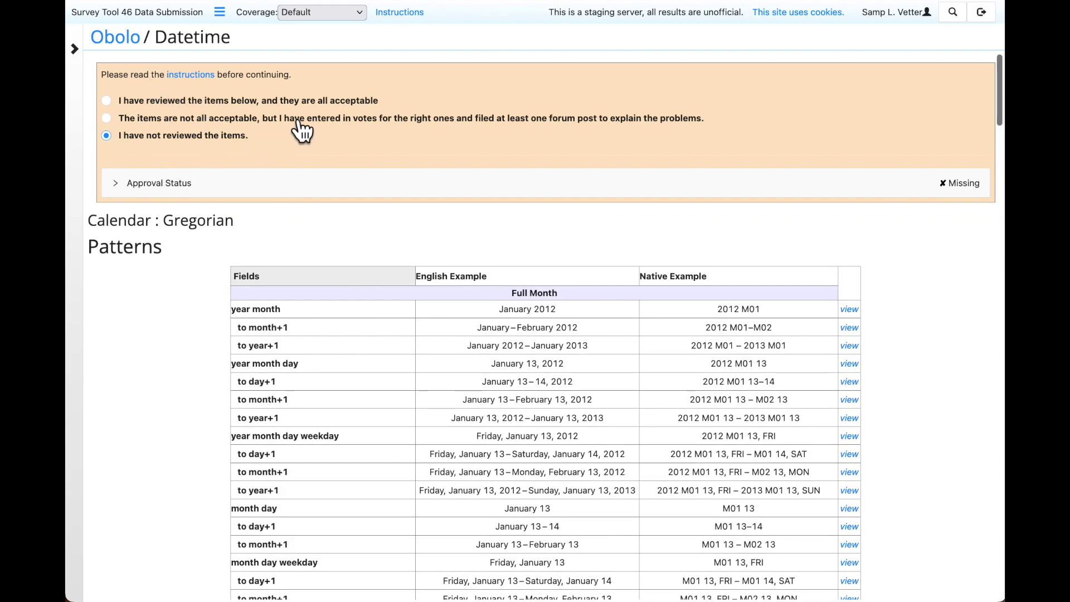
pyautogui.click(217, 119)
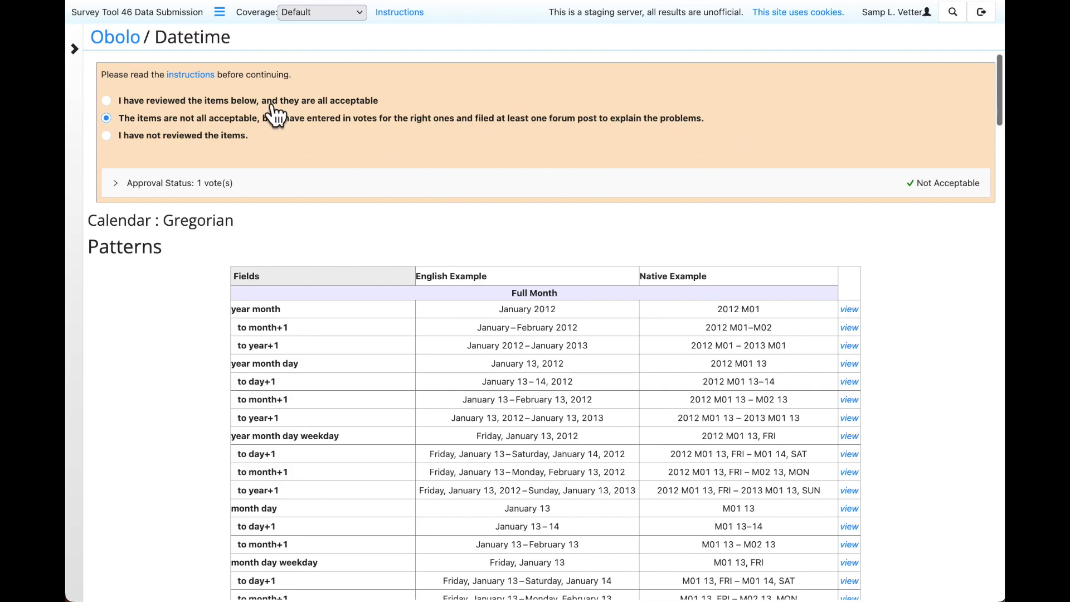
pyautogui.click(270, 105)
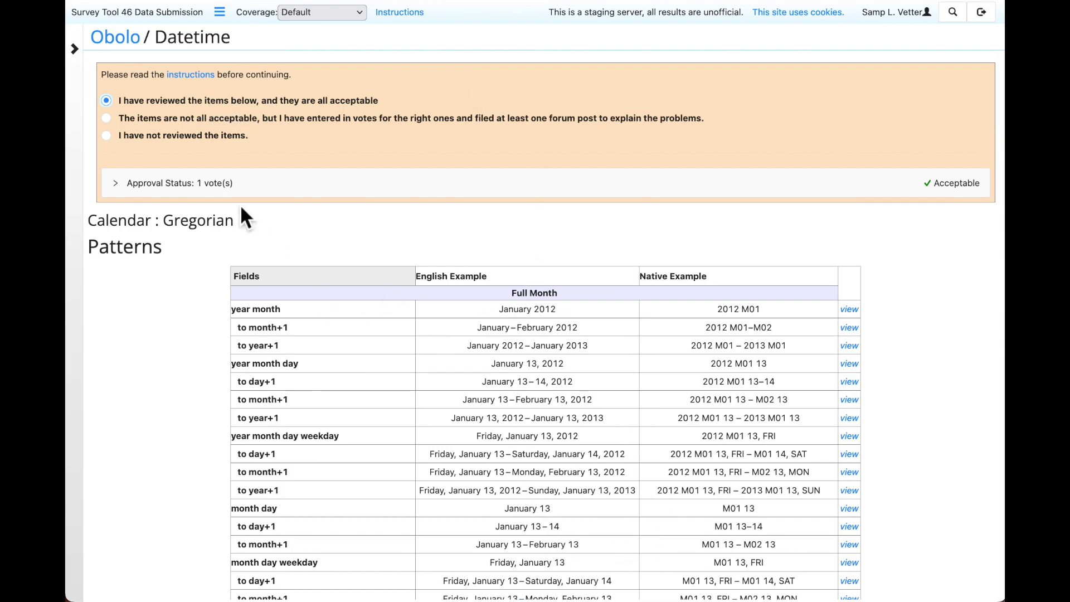
pyautogui.click(150, 138)
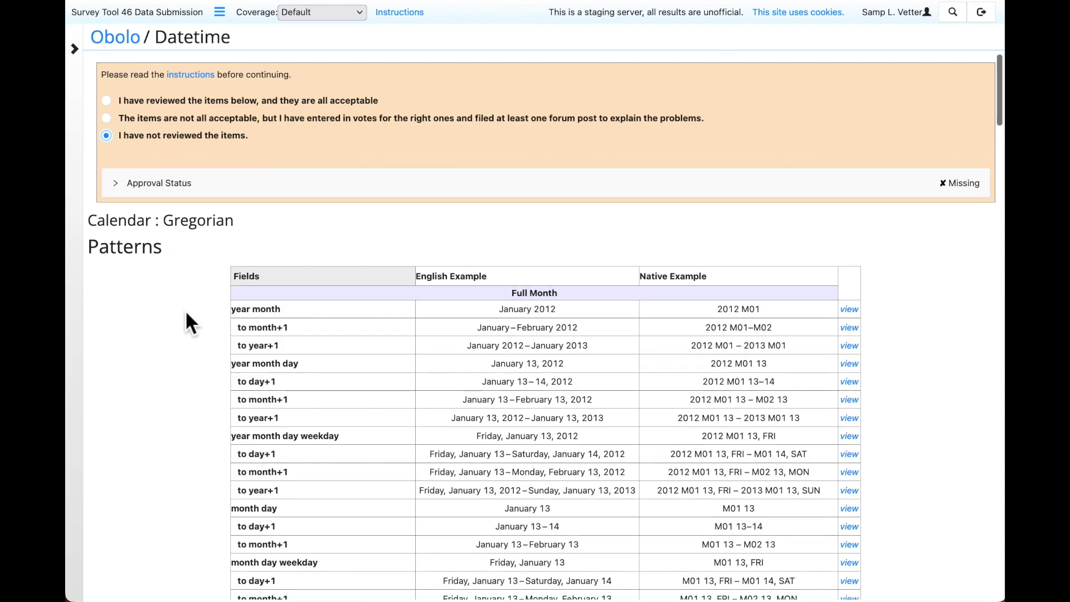
# - Open the language fallback pattern item from the dashboard's missing items
pyautogui.moveTo(71, 334)
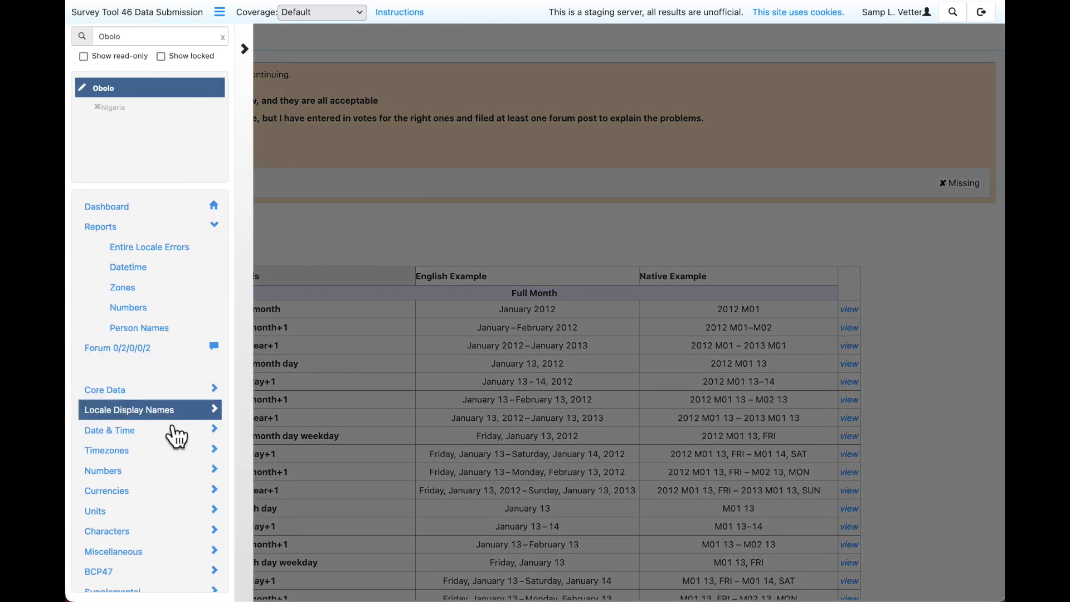
pyautogui.scroll(-1, 177, 437)
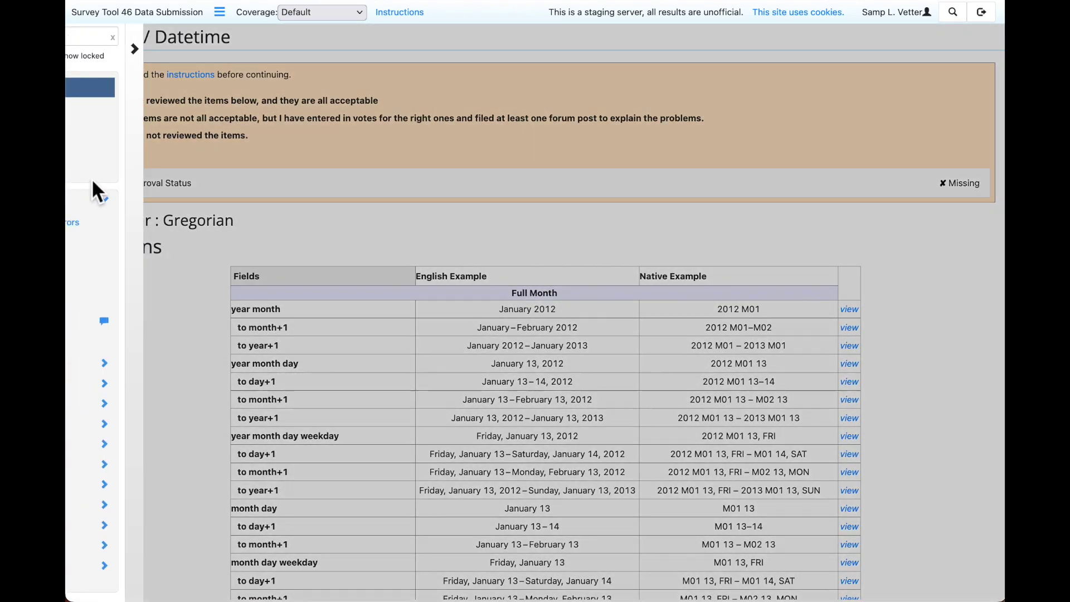
pyautogui.click(91, 178)
pyautogui.click(267, 407)
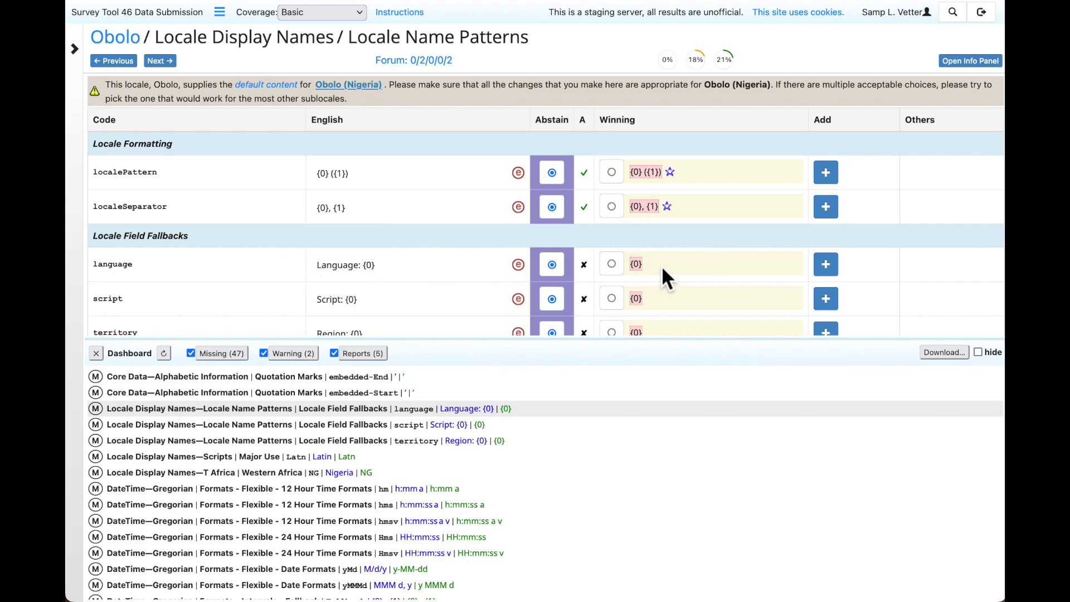
# - Submit 'Idioma: {0}' as the language pattern by replacing 'Language' in the English copy
pyautogui.click(834, 271)
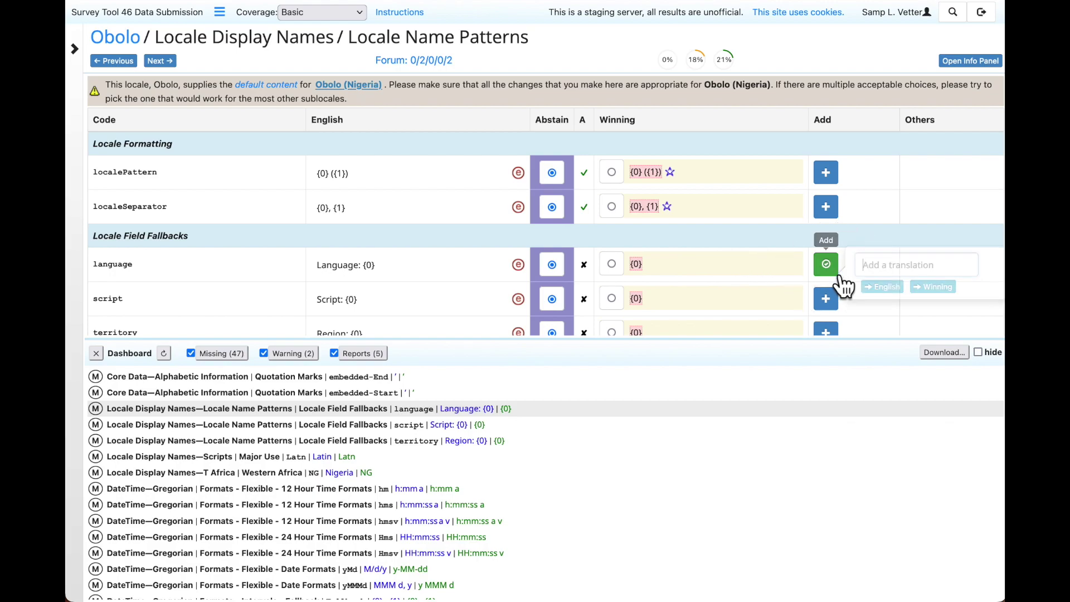
pyautogui.click(887, 288)
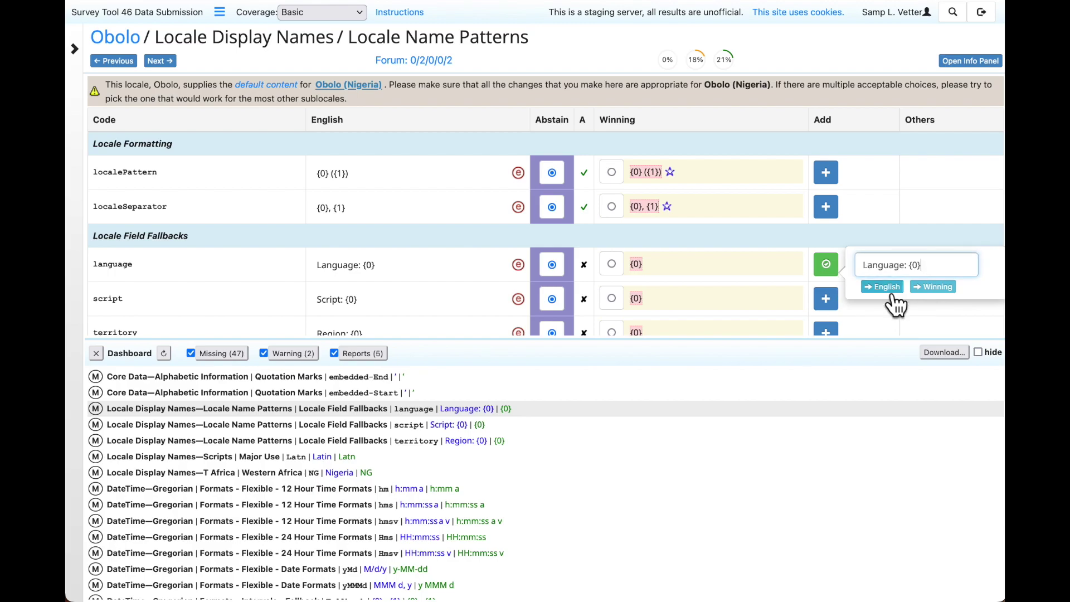
pyautogui.doubleClick(885, 264)
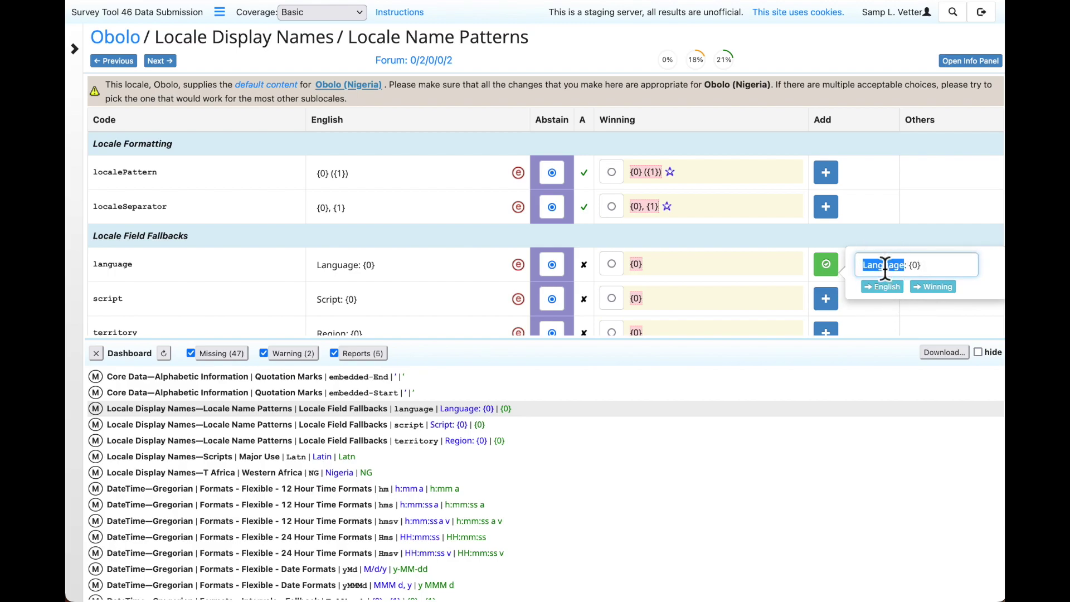
pyautogui.write('Idioma')
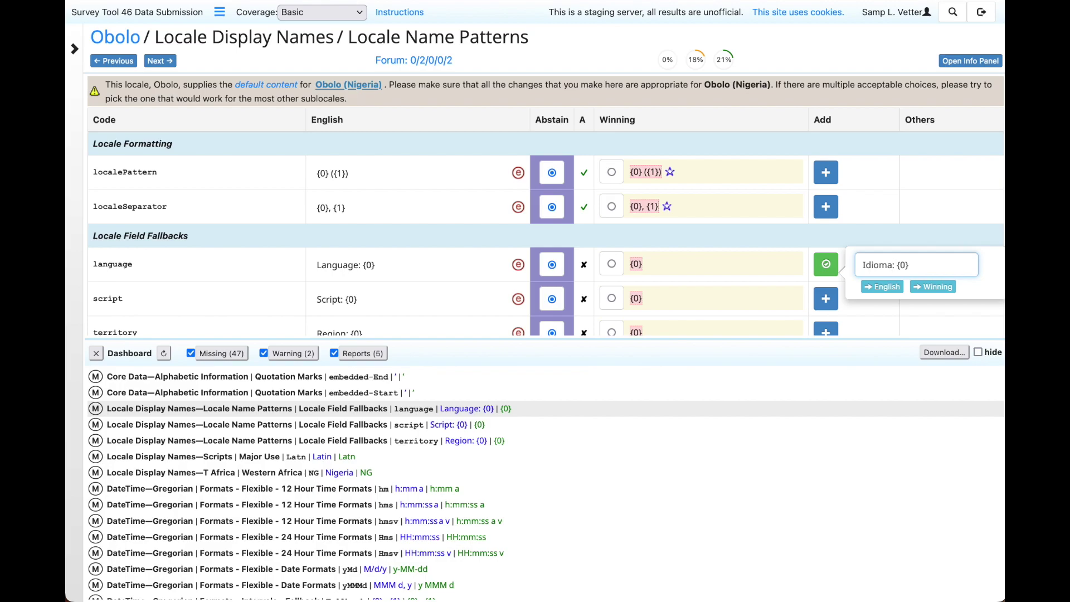
pyautogui.press('Return')
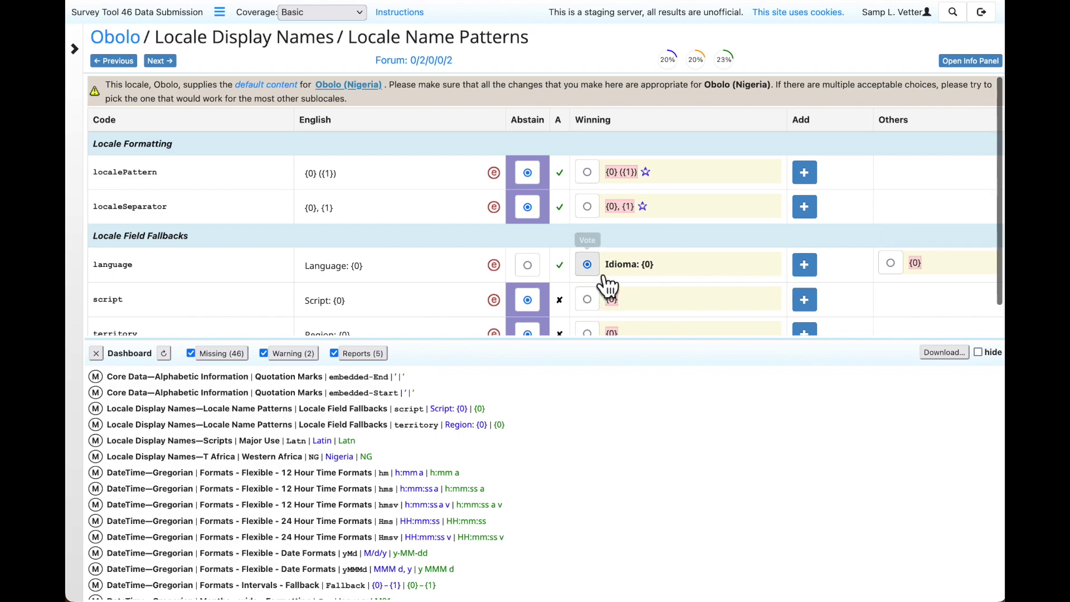
pyautogui.moveTo(623, 268)
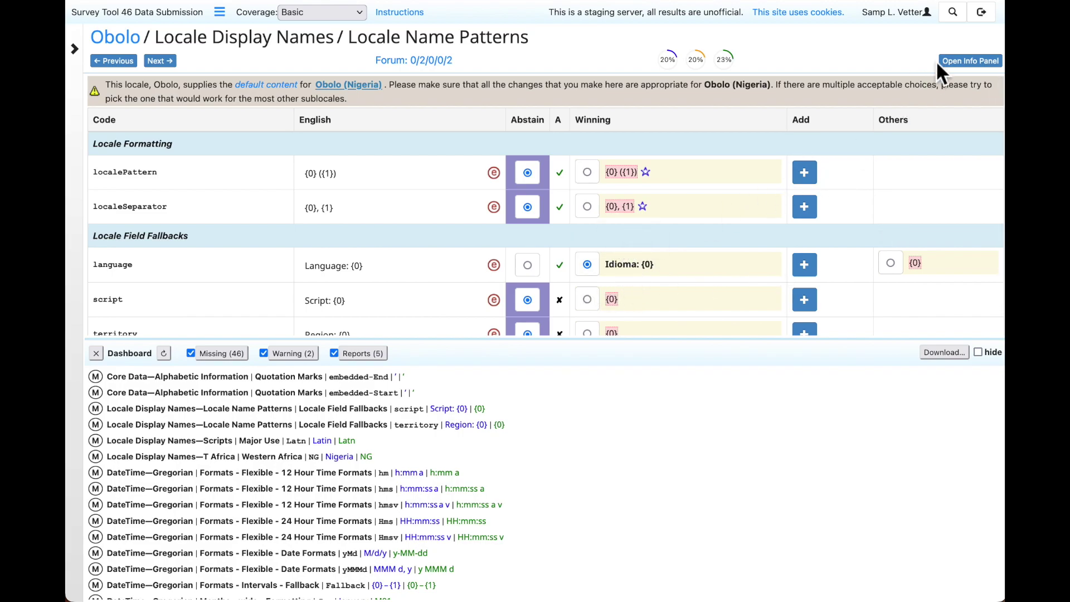
pyautogui.click(969, 60)
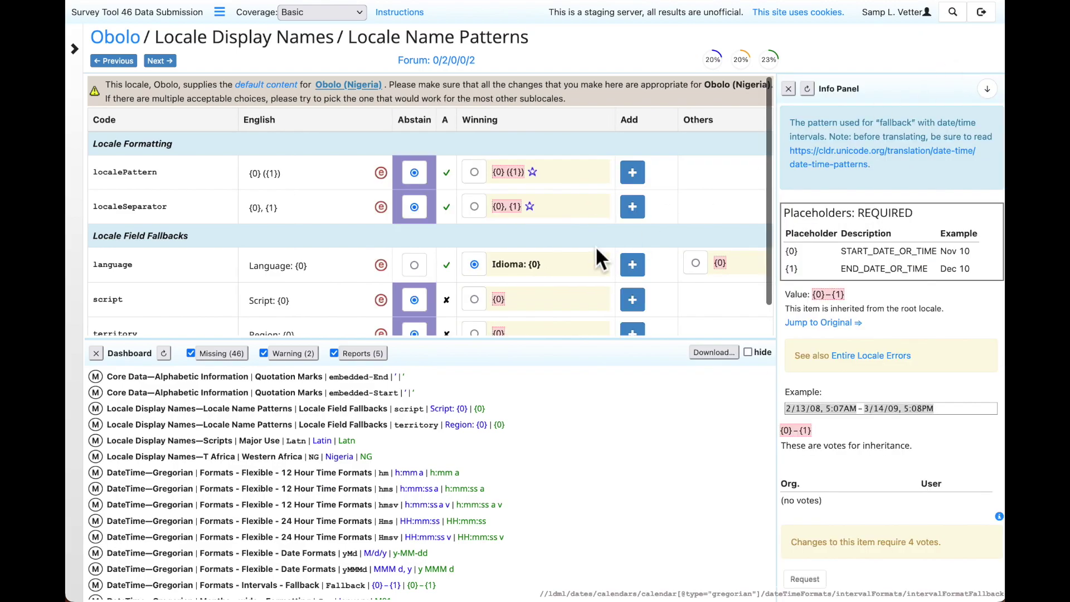
# - Inspect the placeholder descriptions for the 'Idioma: {0}' value in the Info Panel
pyautogui.click(535, 266)
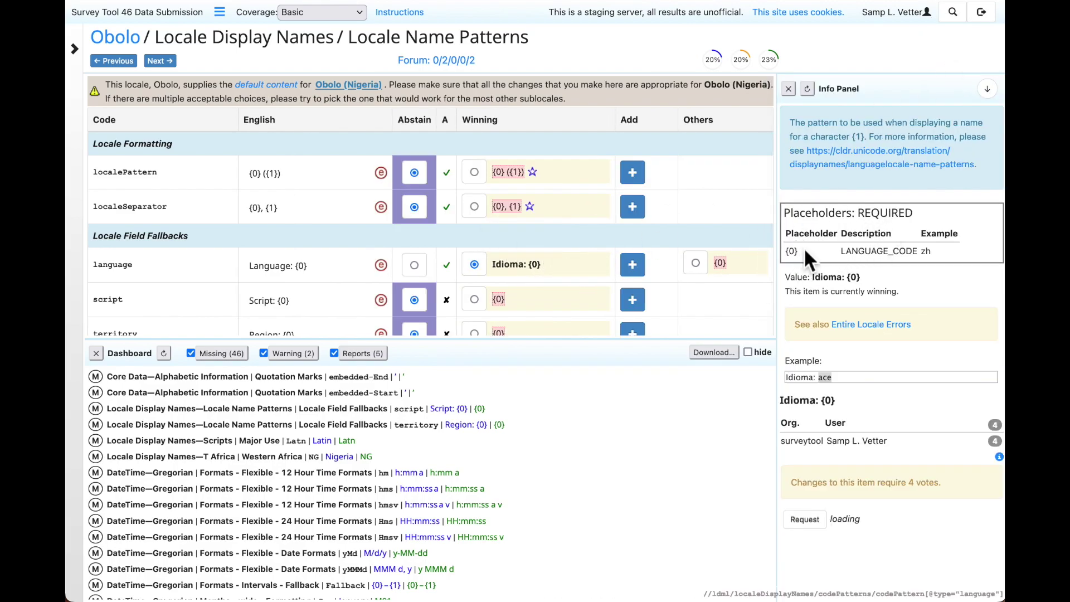
pyautogui.moveTo(803, 249); pyautogui.dragTo(785, 255)
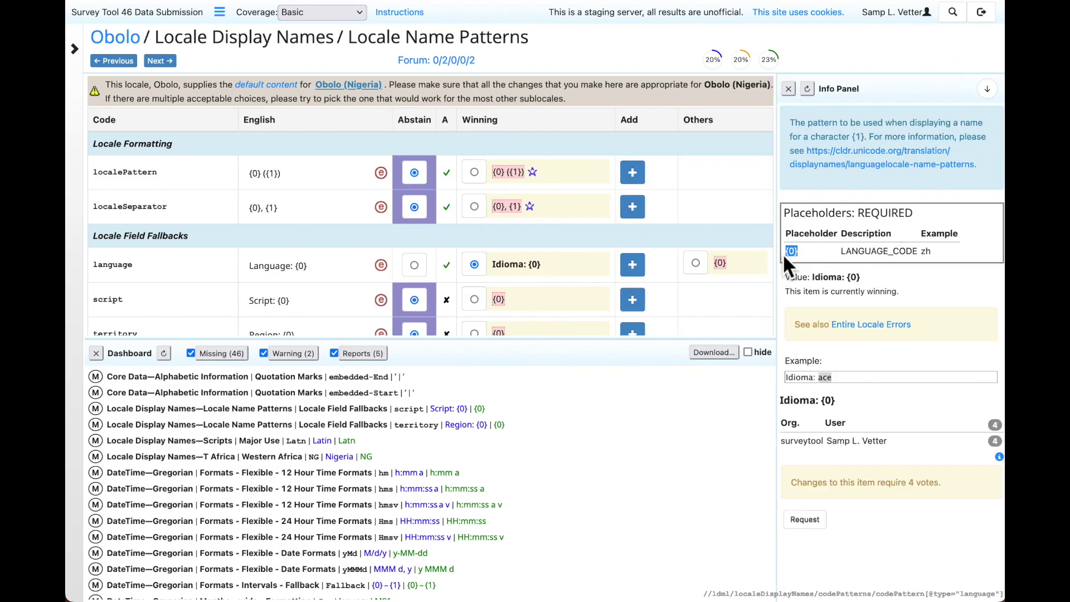
pyautogui.doubleClick(854, 252)
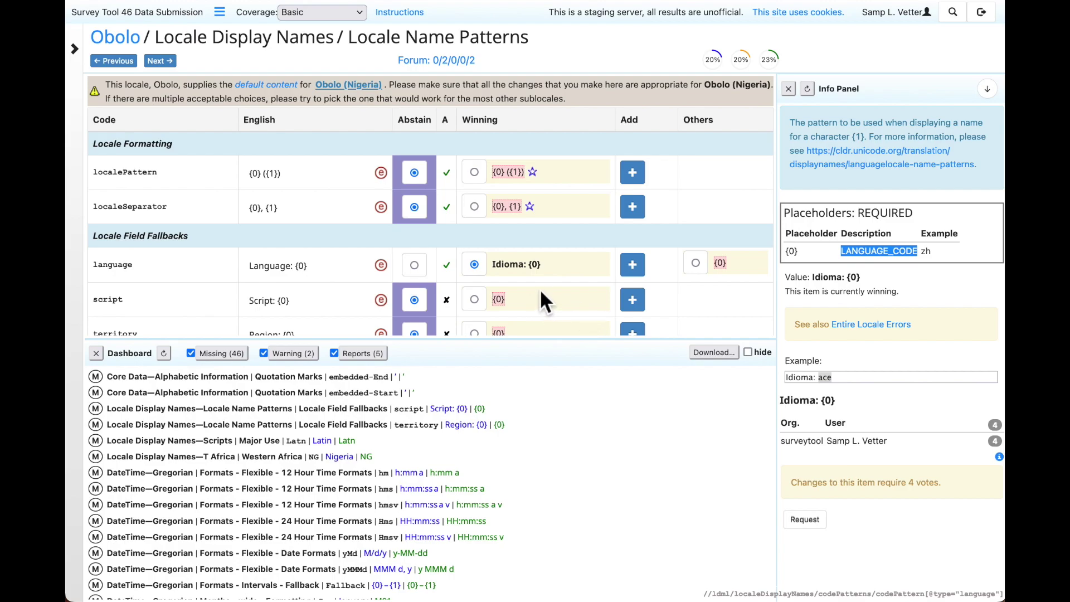
pyautogui.scroll(-2, 518, 242)
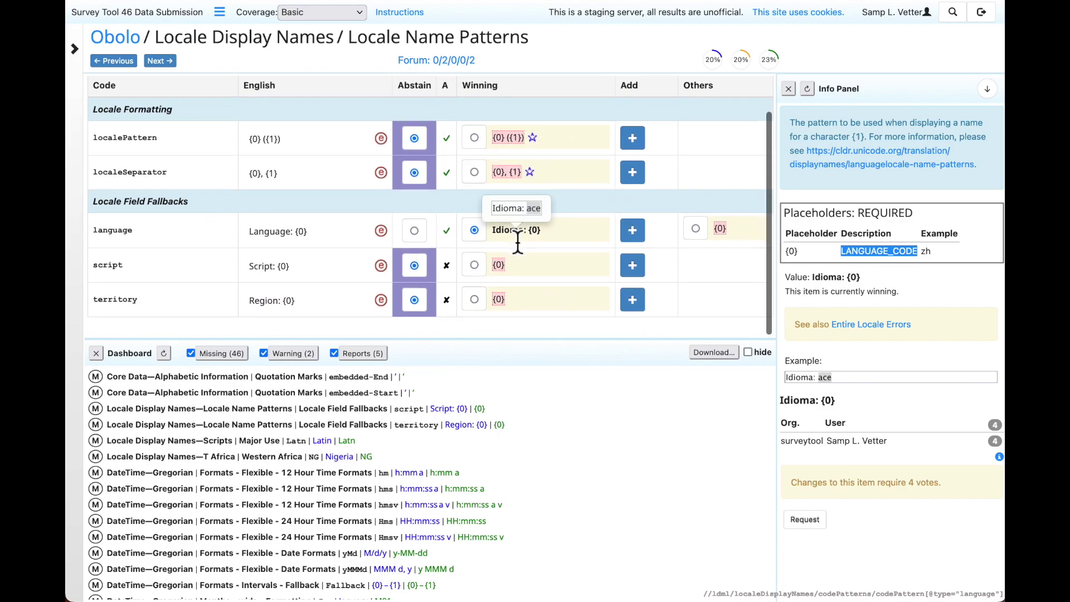
pyautogui.scroll(2, 519, 241)
# - Show details for localePattern '{0} ({1})', including its BASE_LANGUAGE placeholder
pyautogui.click(508, 181)
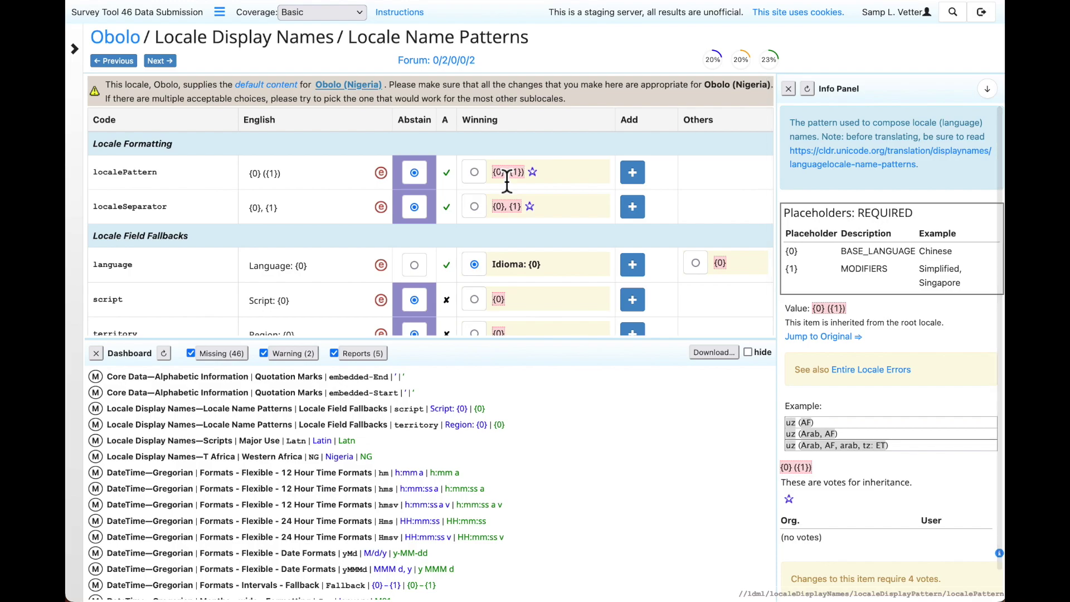
pyautogui.moveTo(499, 180)
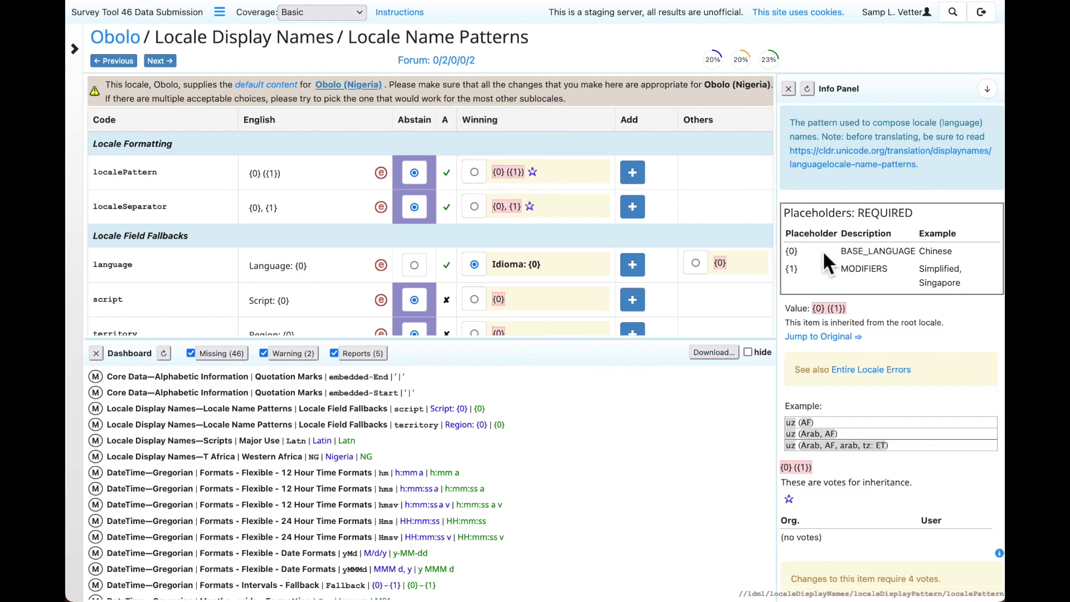
pyautogui.doubleClick(871, 252)
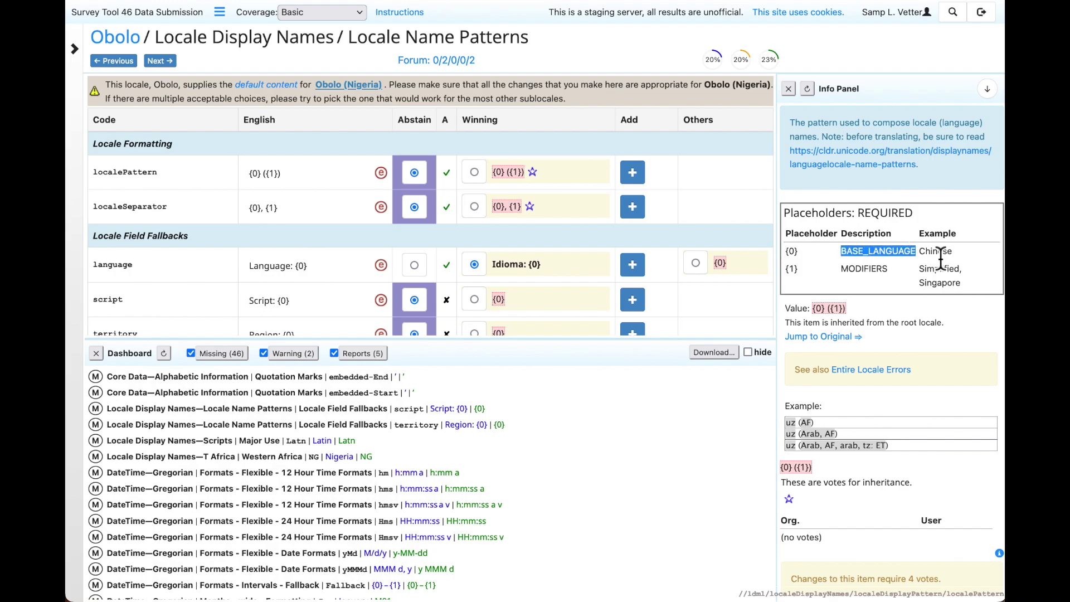
pyautogui.click(797, 276)
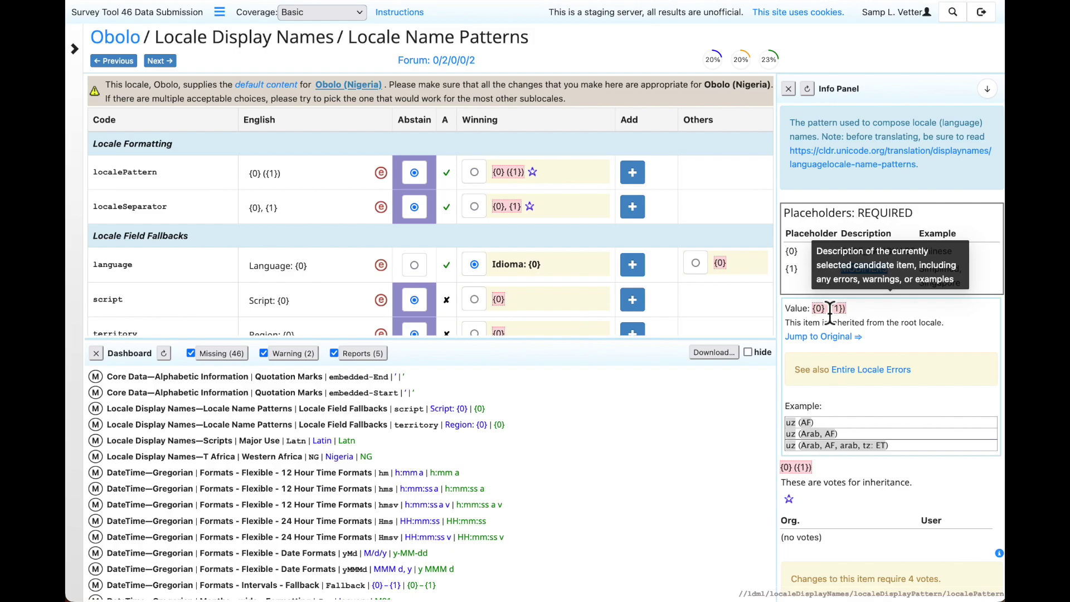
pyautogui.moveTo(289, 194)
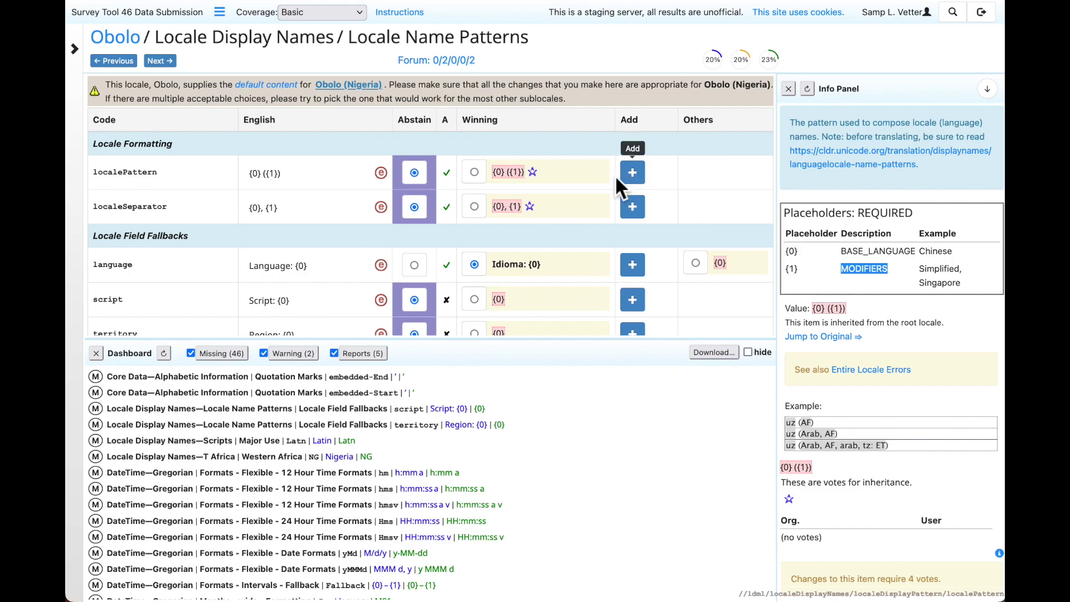
# - Vote for localePattern '{0} ({1})' and submit '{0}; {1}' as the localeSeparator
pyautogui.click(474, 172)
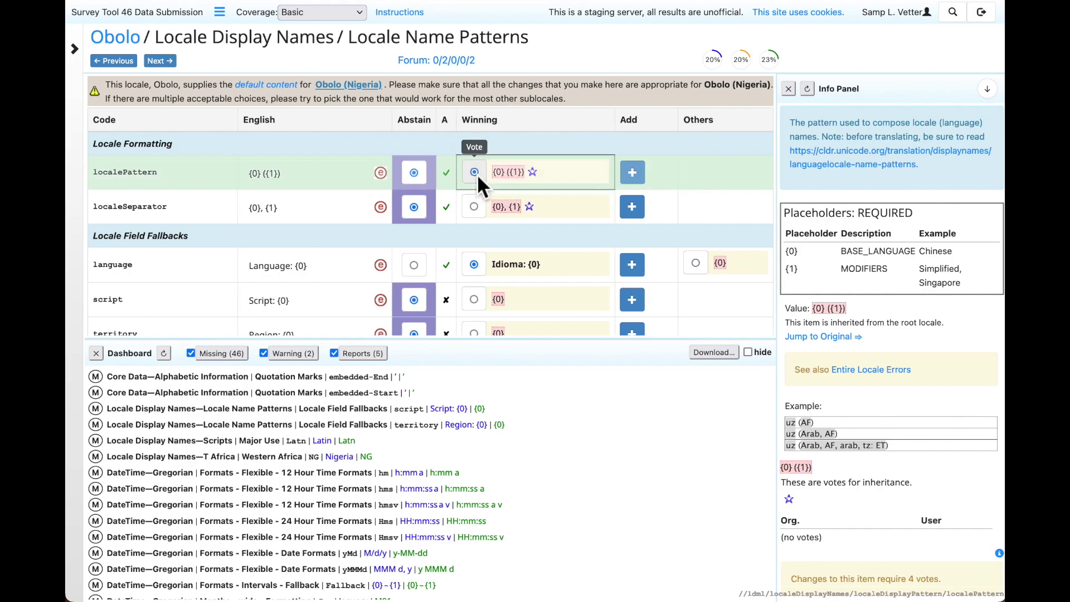
pyautogui.moveTo(516, 211)
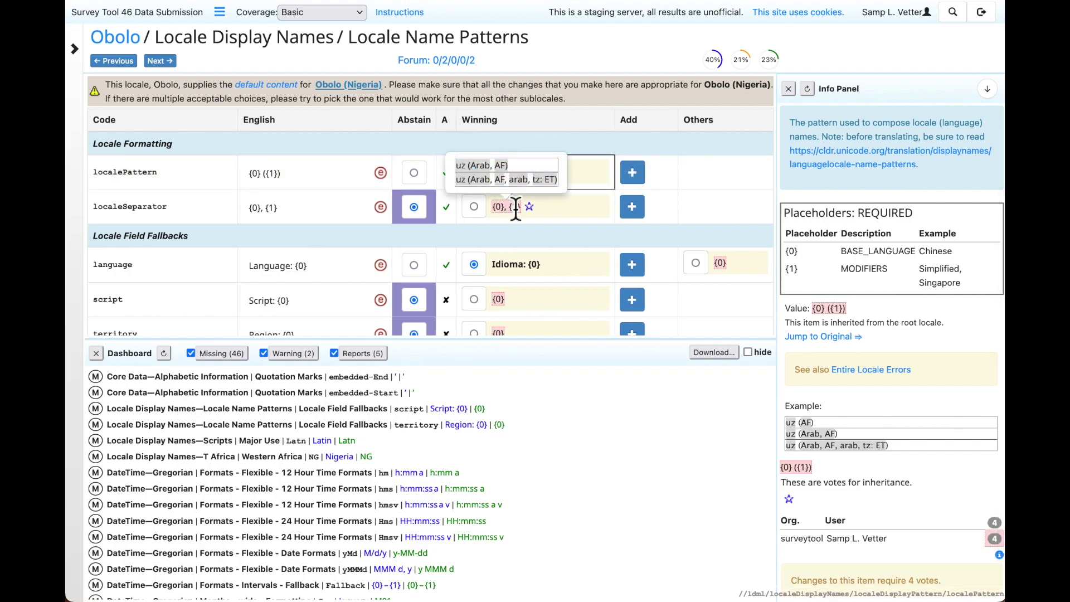
pyautogui.click(515, 211)
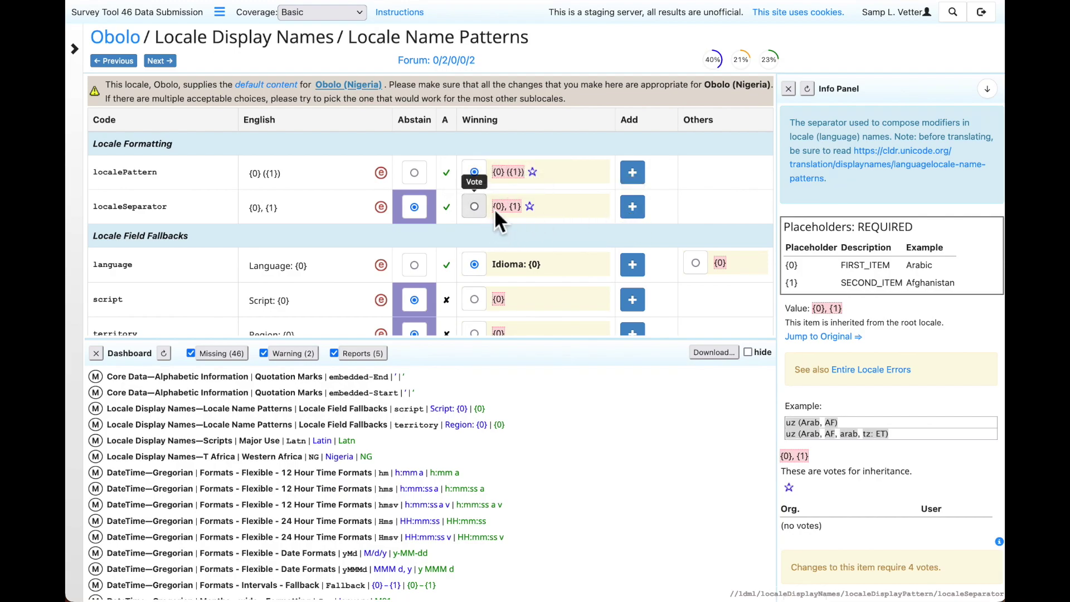
pyautogui.click(633, 207)
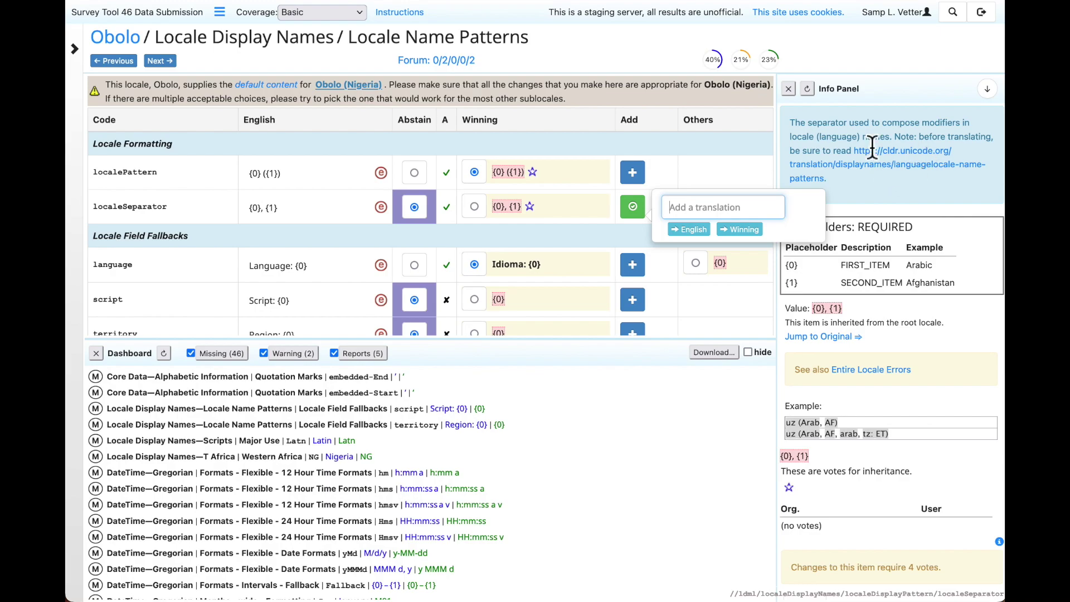
pyautogui.write('{0}')
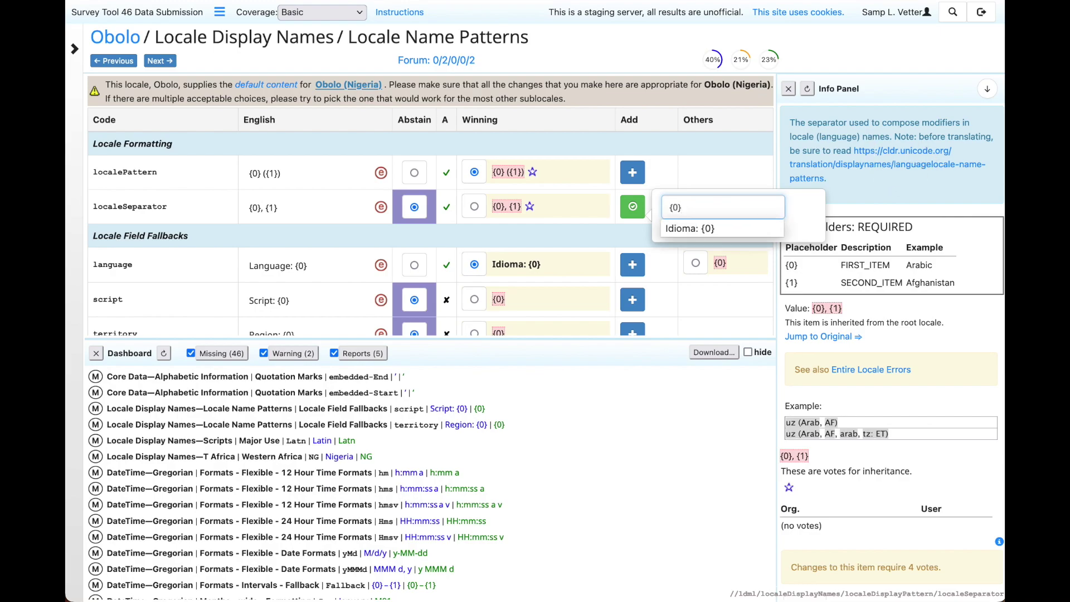
pyautogui.write('; {1')
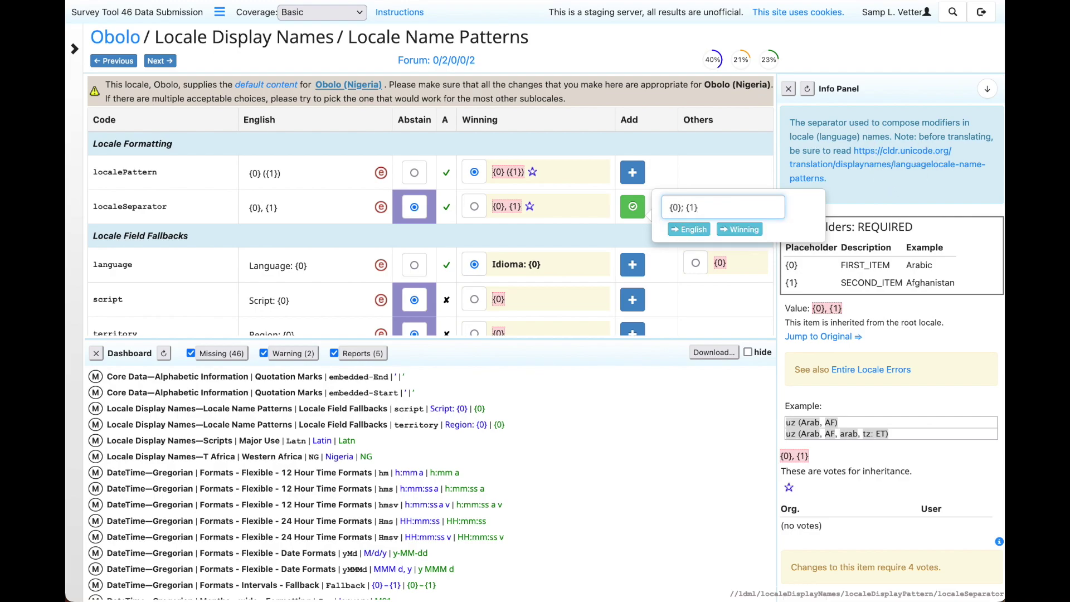
pyautogui.press('Return')
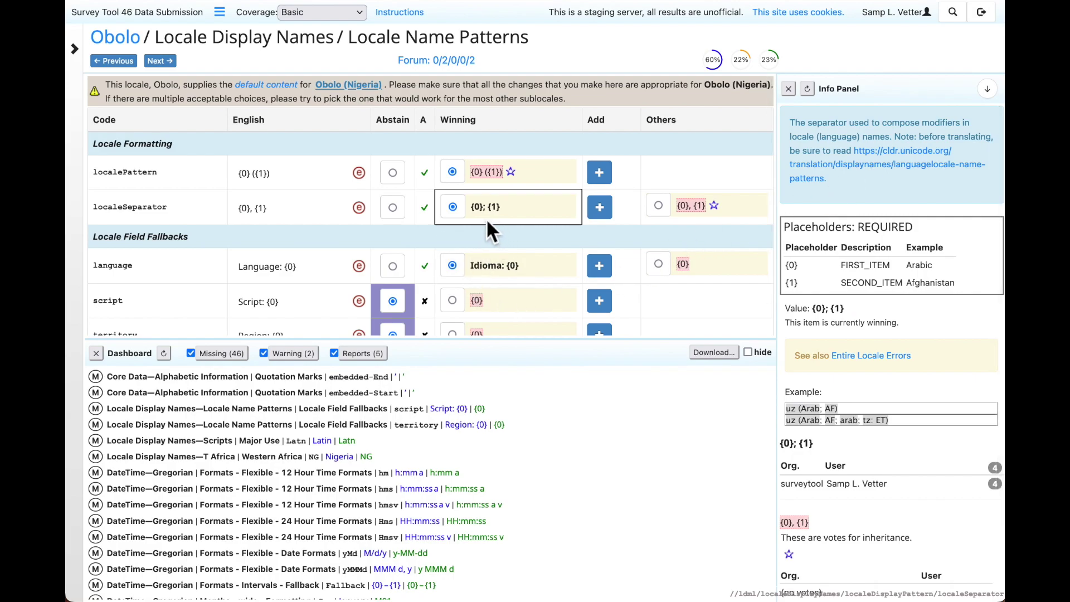
pyautogui.moveTo(488, 211)
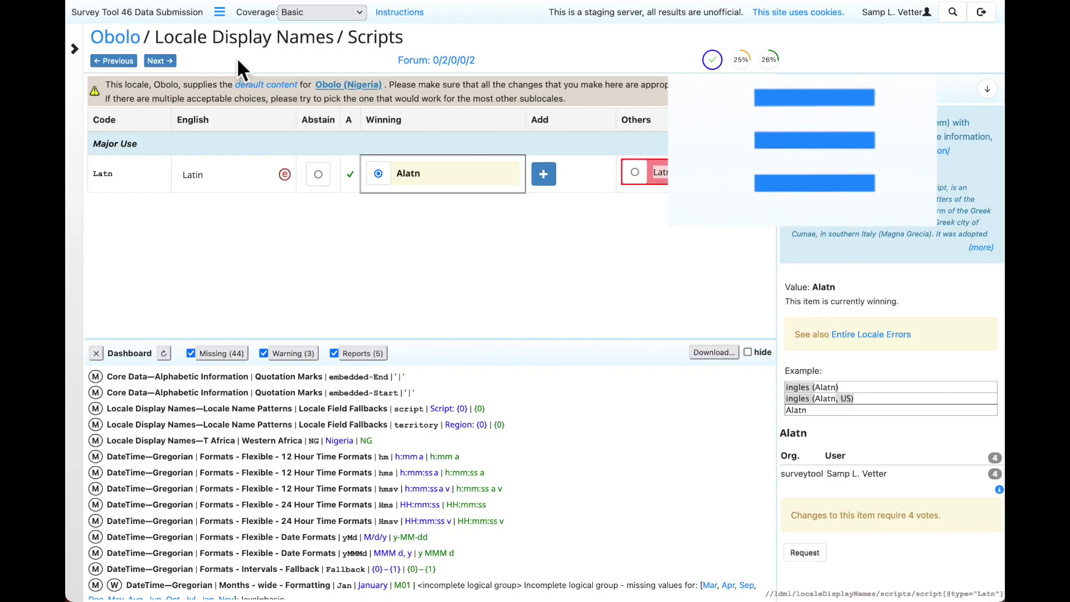
# - Look over Account Settings without changes, then open Recent Activity listing 19 Obolo submissions
pyautogui.click(223, 18)
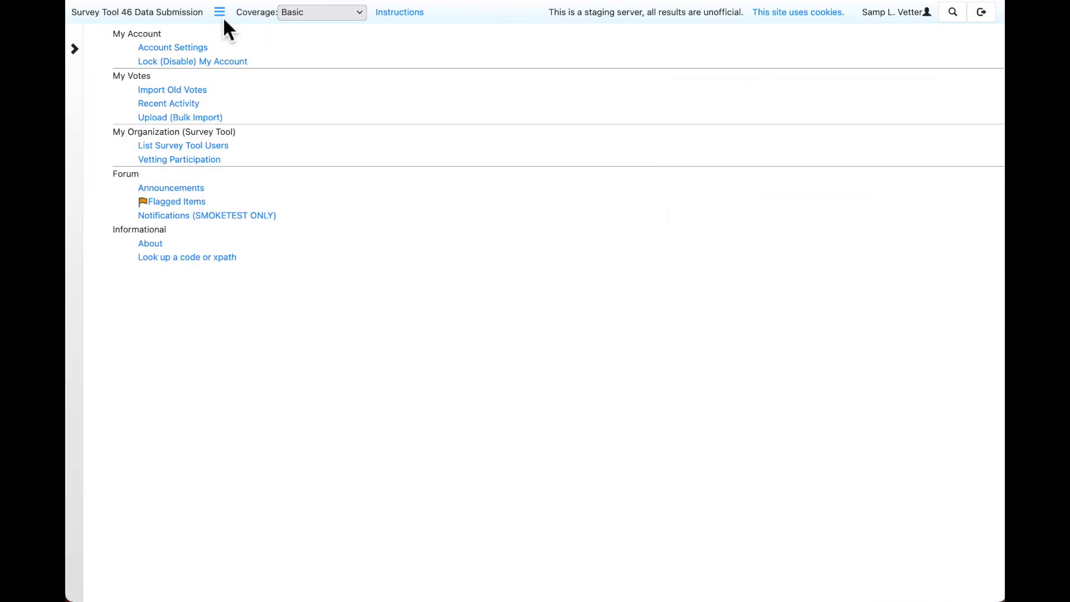
pyautogui.click(200, 54)
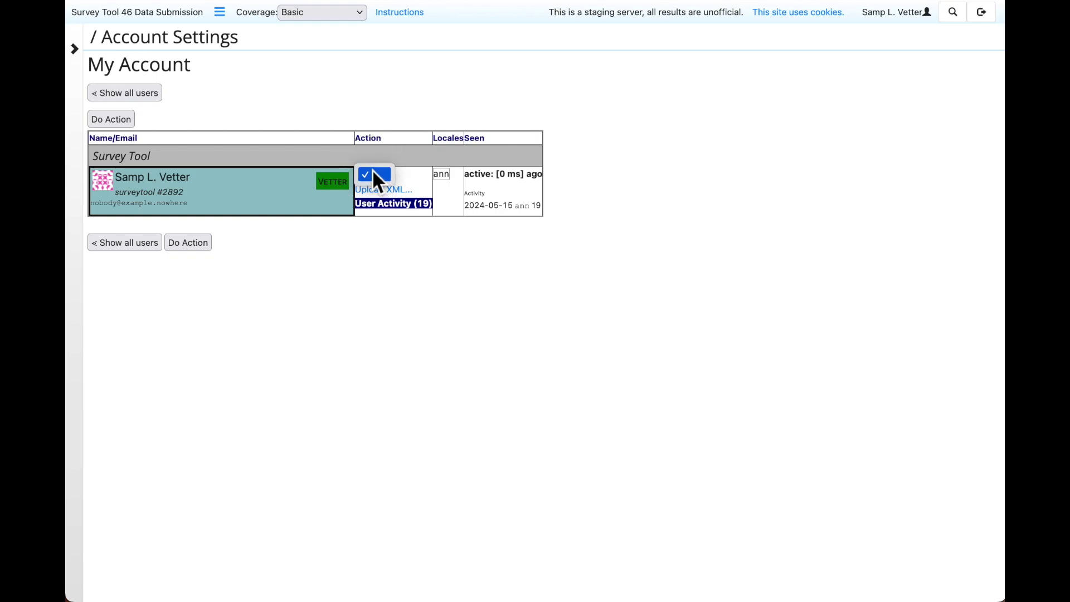
pyautogui.click(373, 172)
pyautogui.click(221, 12)
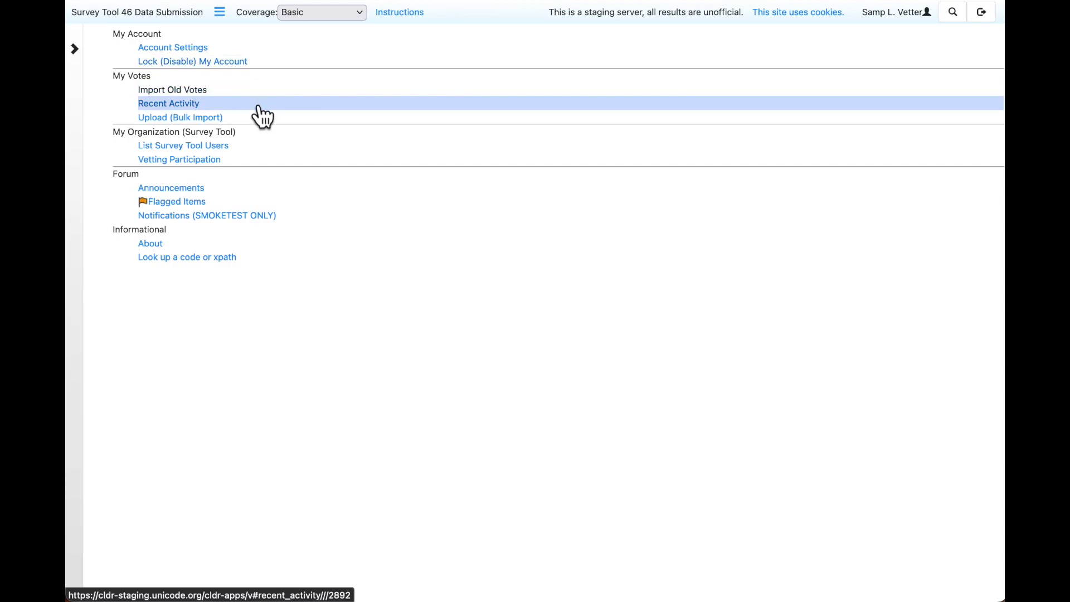
pyautogui.click(196, 106)
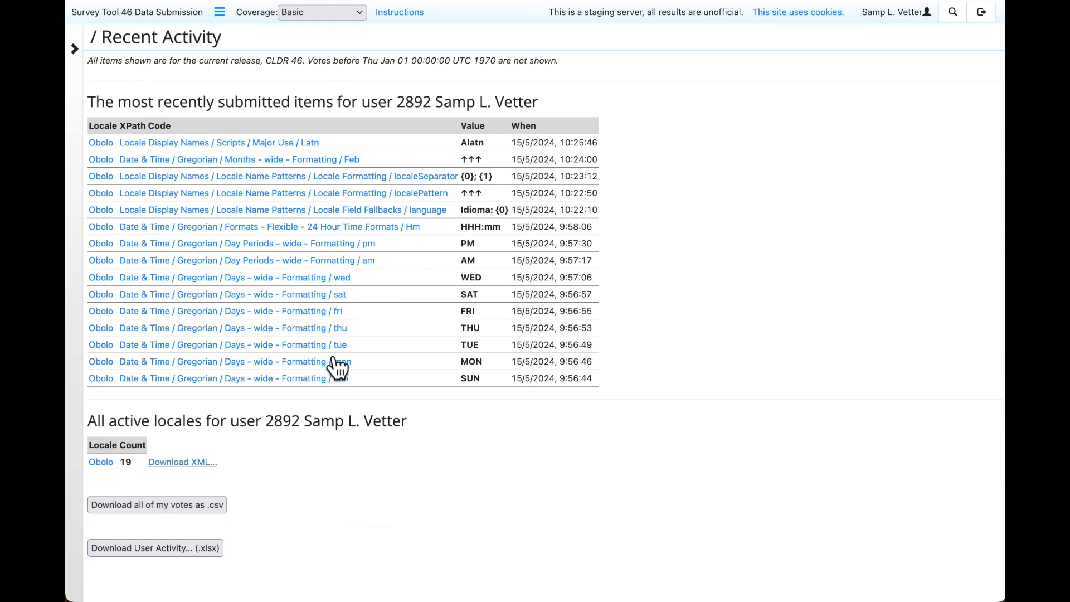
pyautogui.click(290, 237)
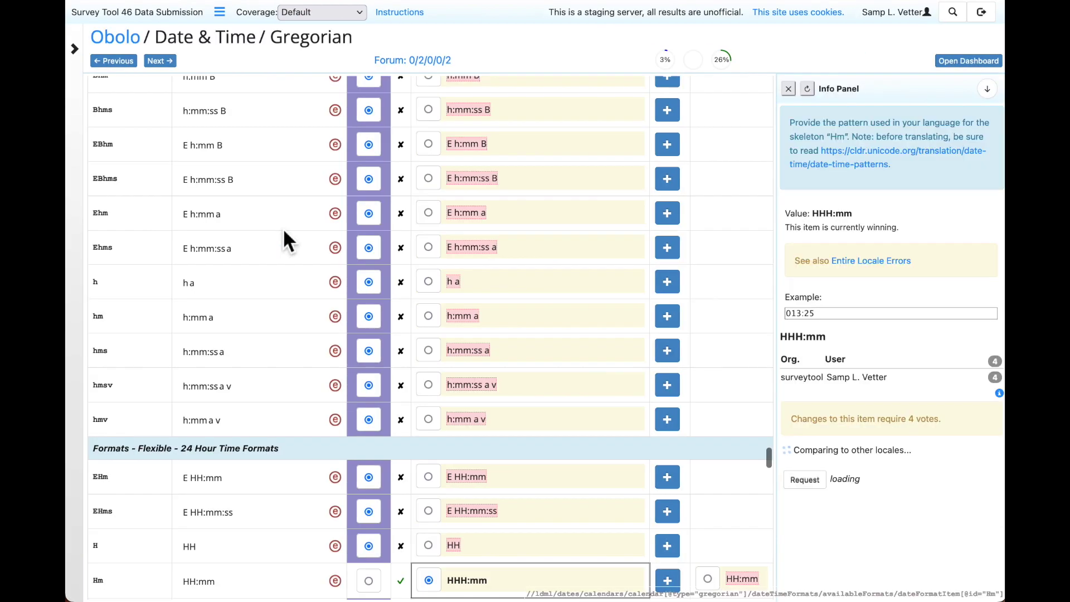
pyautogui.scroll(-3, 455, 353)
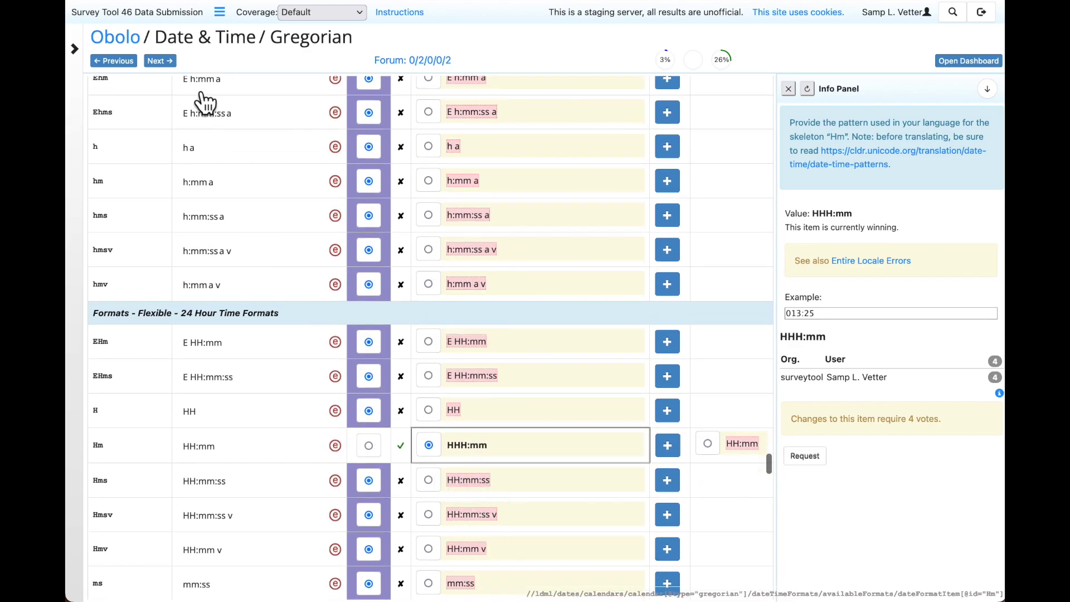
pyautogui.click(220, 12)
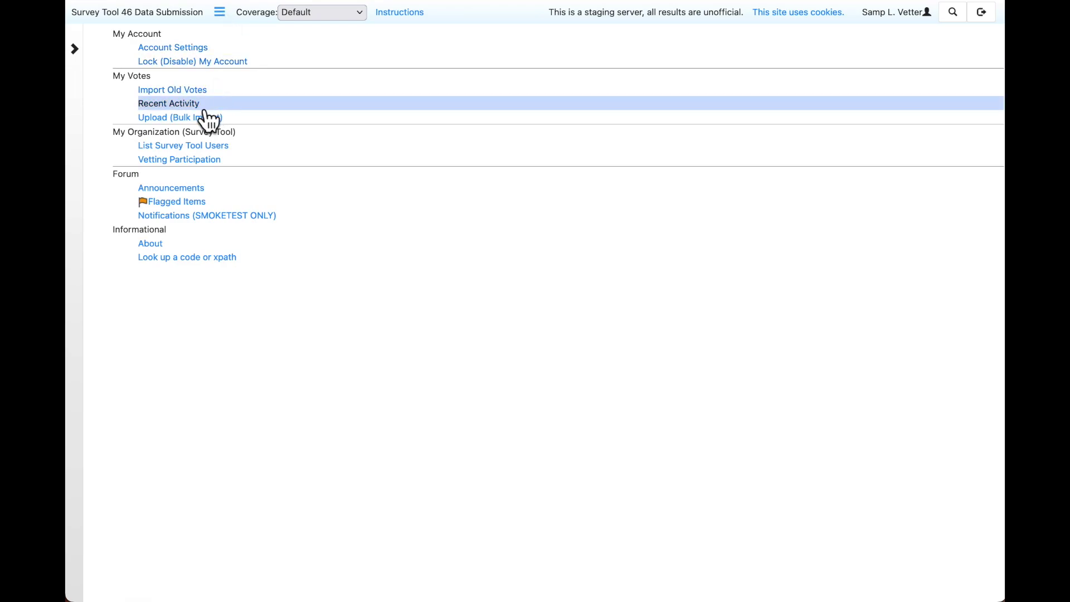
pyautogui.click(196, 191)
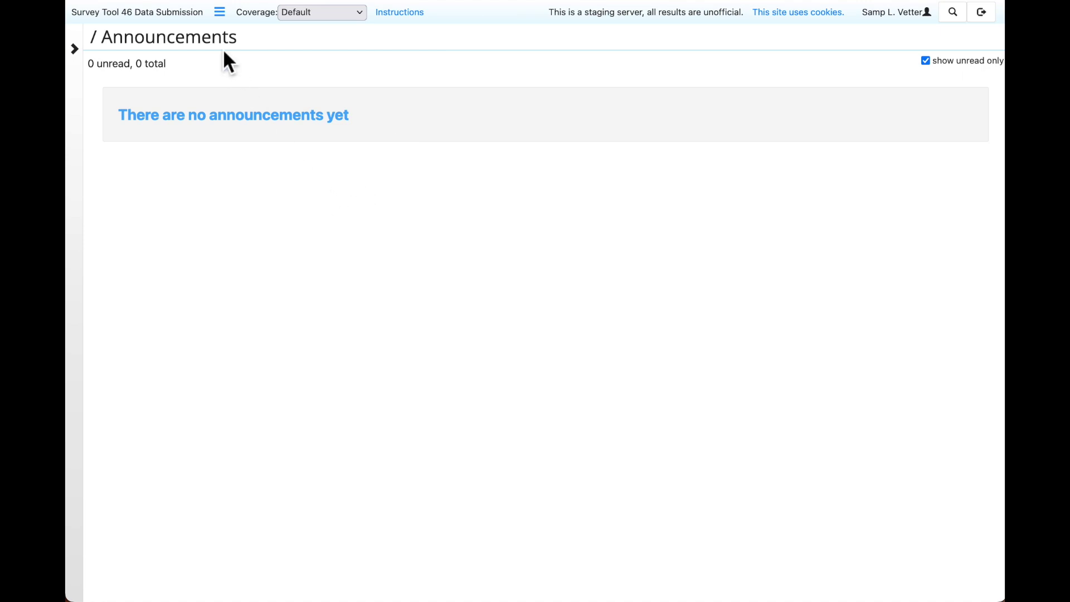
# - Sign the vetting account out of the Survey Tool using the top-right Log out icon
pyautogui.click(221, 13)
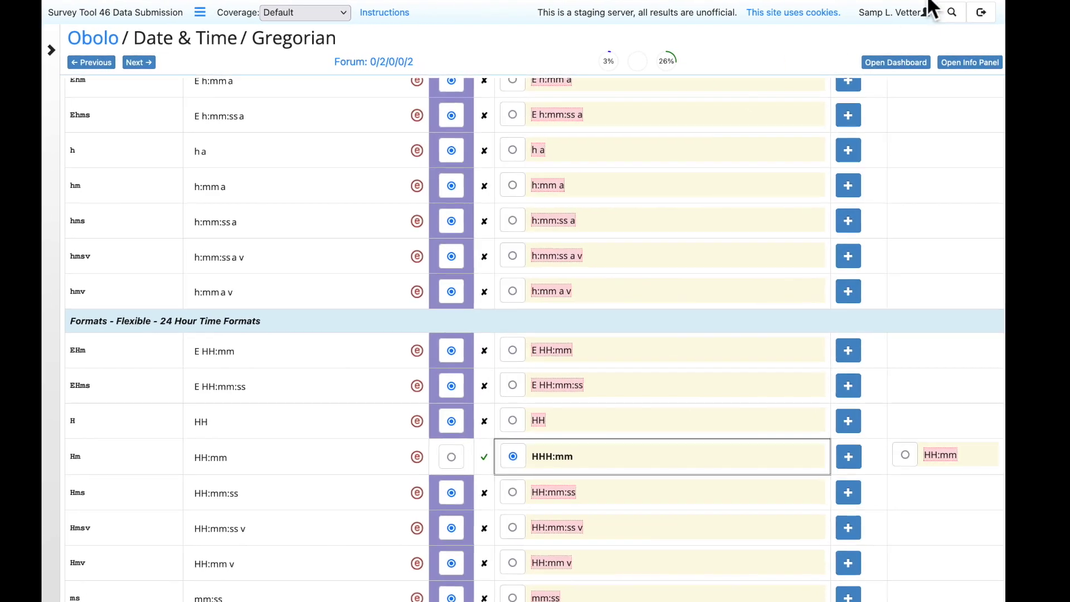
pyautogui.click(987, 22)
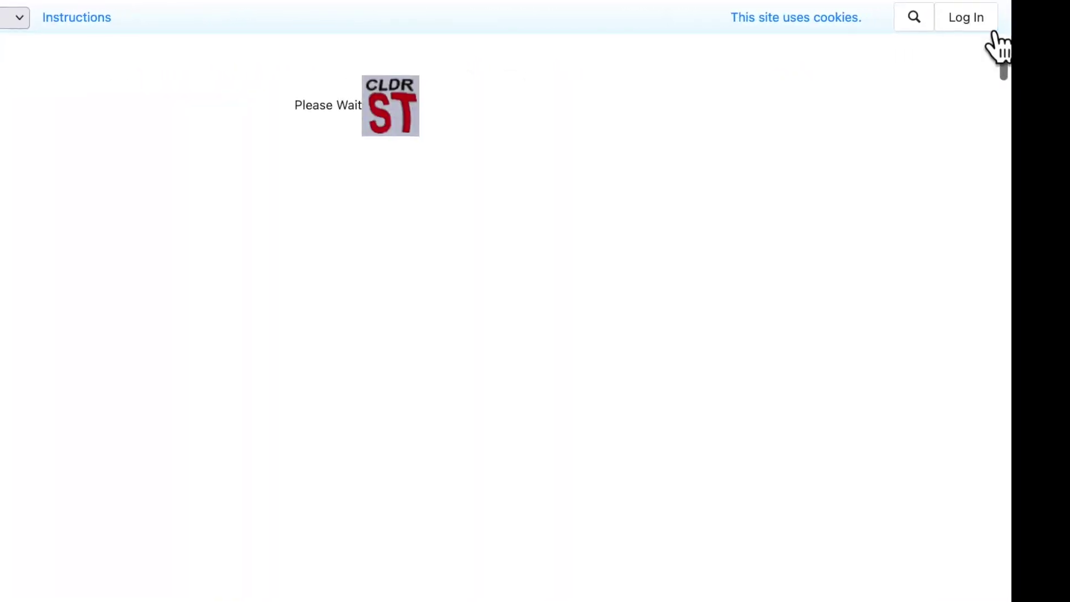